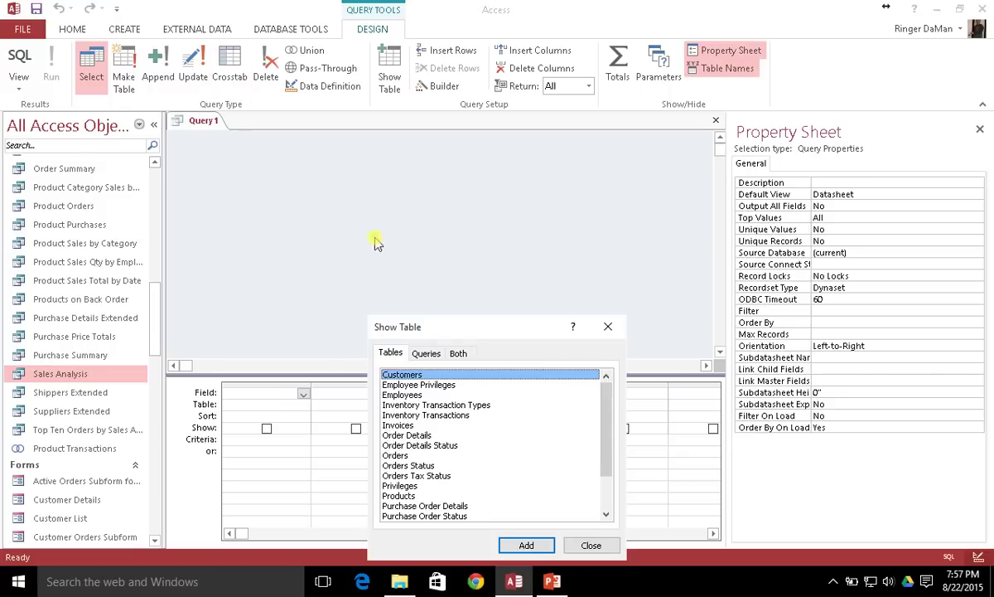
- Add the Customers, Order Details, Orders and Products tables to the new query and close the table selection dialog
drag(462, 332, 418, 211)
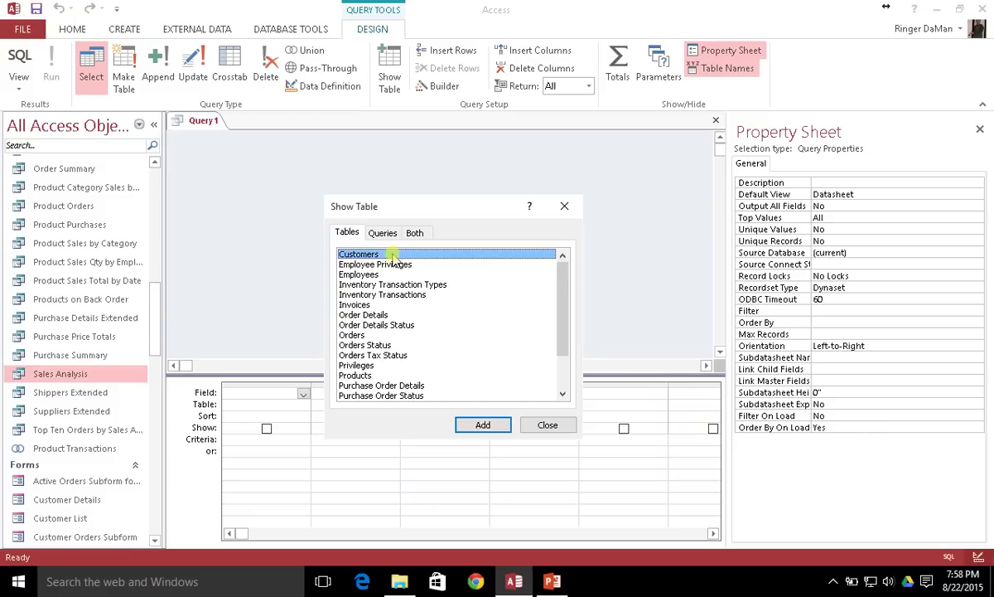
ctrl+click(381, 315)
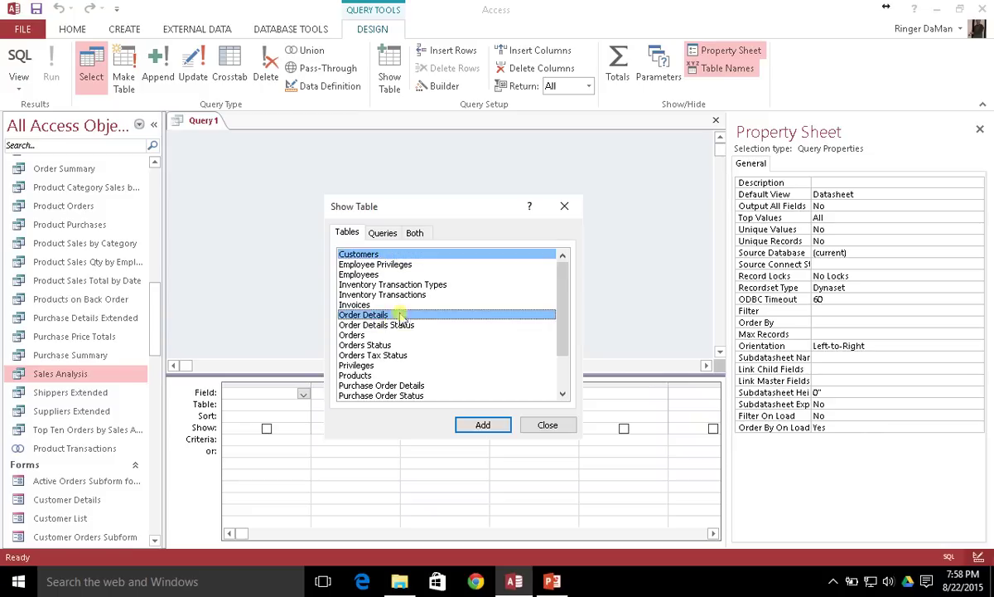
ctrl+click(354, 335)
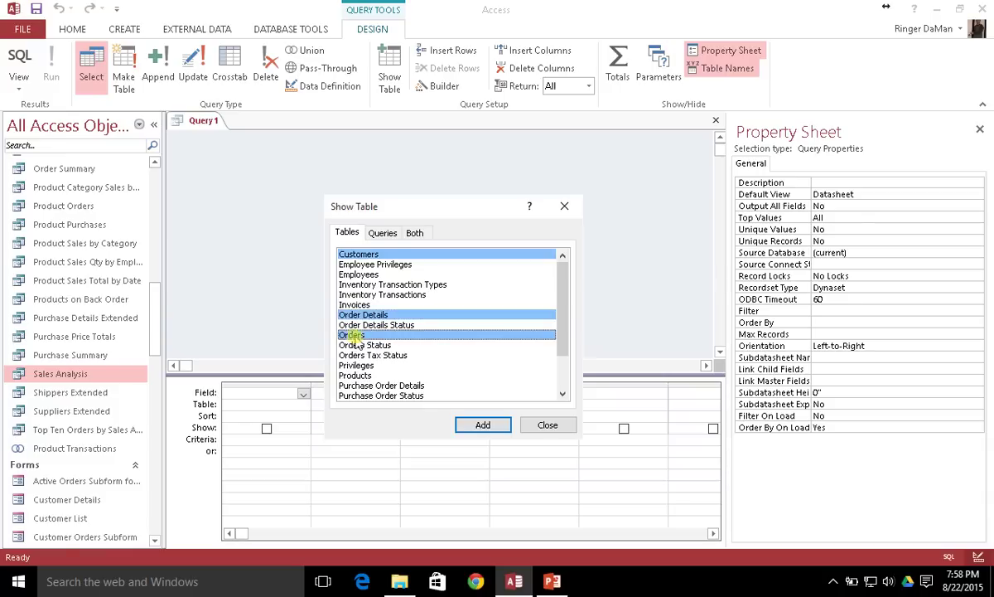
ctrl+click(353, 375)
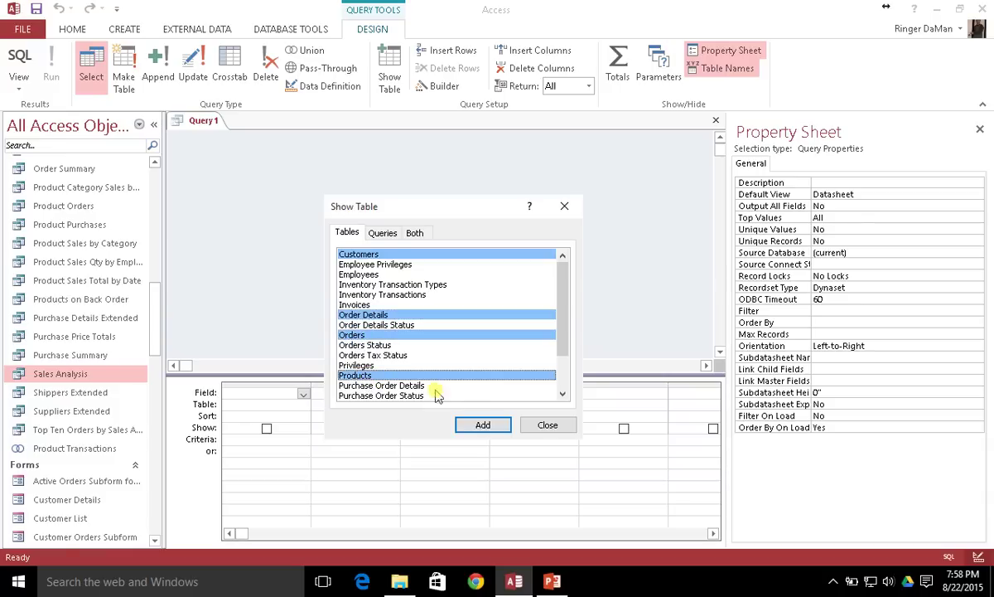
click(483, 426)
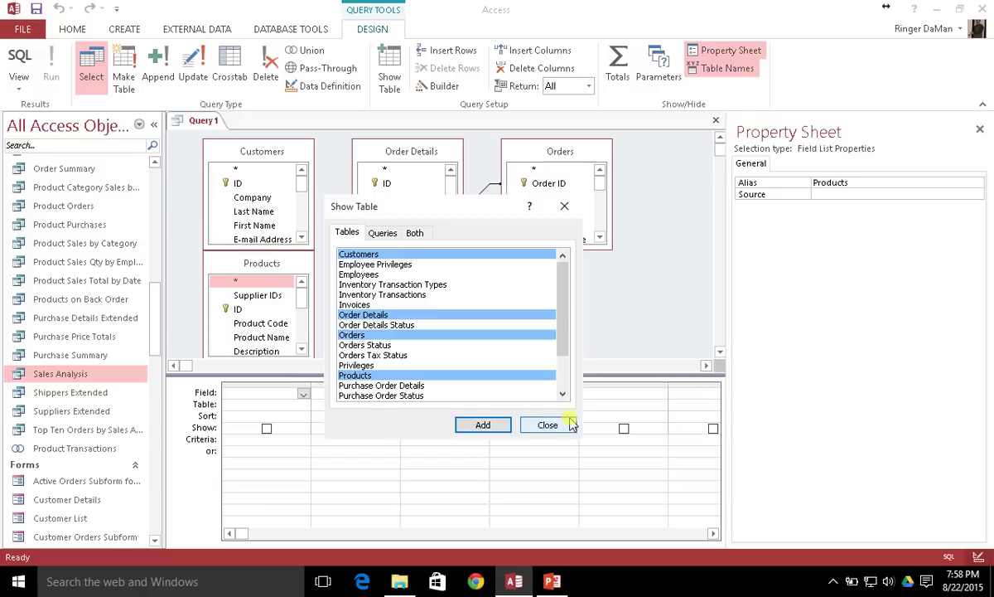
click(563, 425)
- Enlarge the query's table area and arrange the tables in a row: Customers, Orders, Order Details, Products
drag(445, 375, 445, 406)
drag(228, 282, 559, 287)
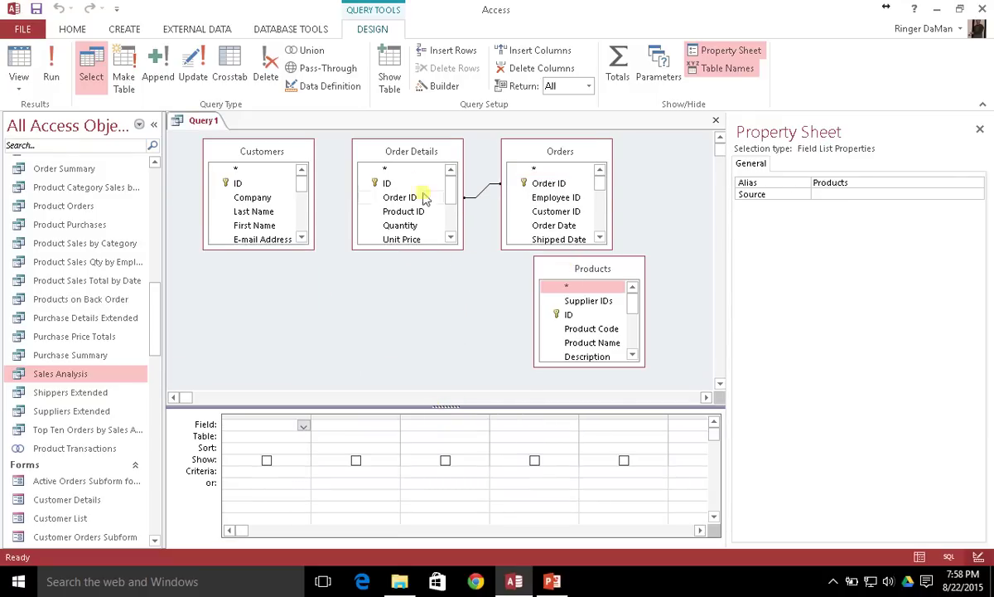
drag(423, 157, 456, 259)
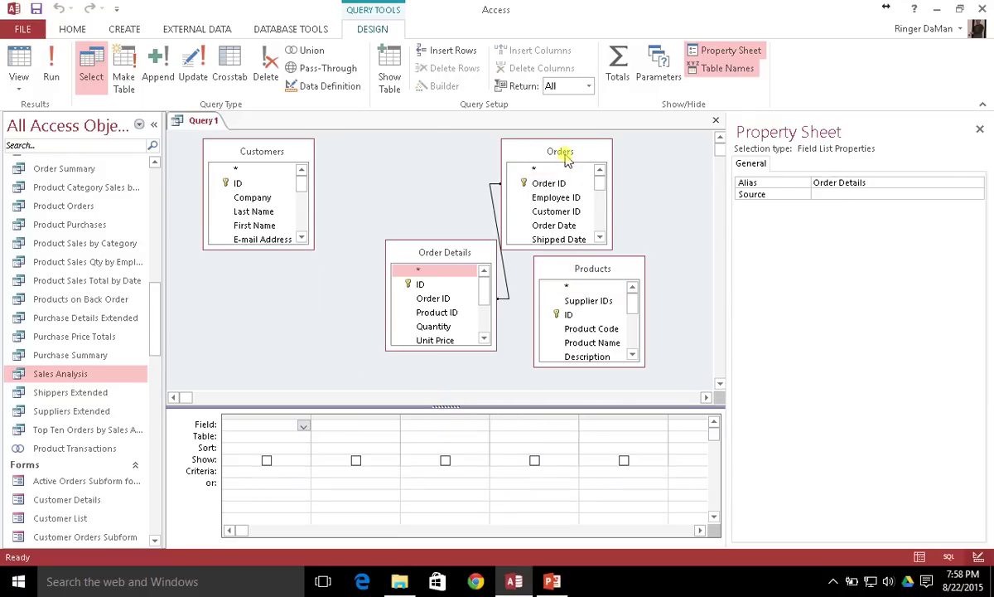
drag(566, 155, 398, 159)
drag(288, 151, 266, 153)
drag(457, 248, 512, 153)
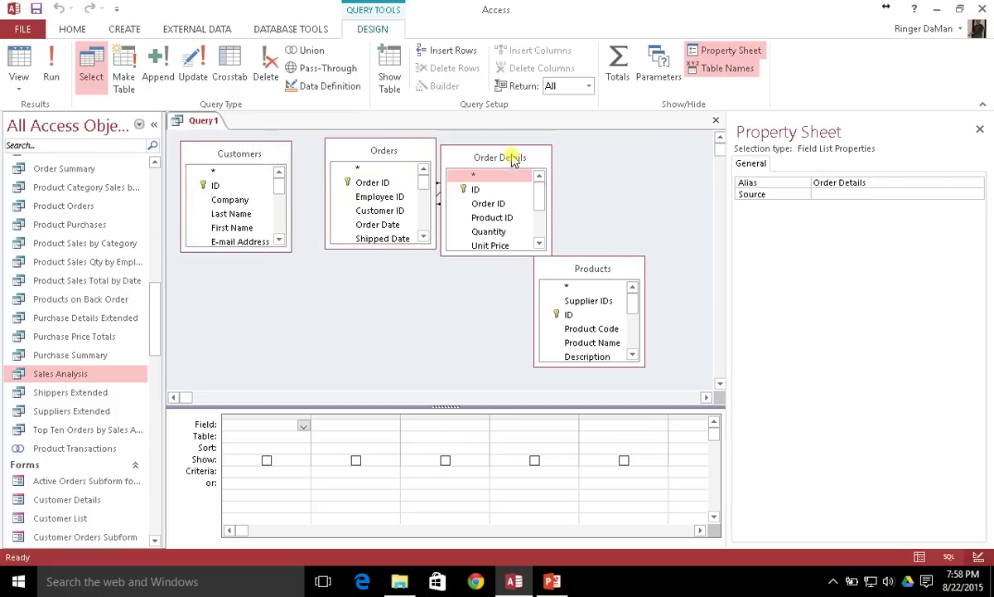
drag(399, 149, 388, 151)
drag(484, 155, 507, 149)
drag(580, 270, 615, 152)
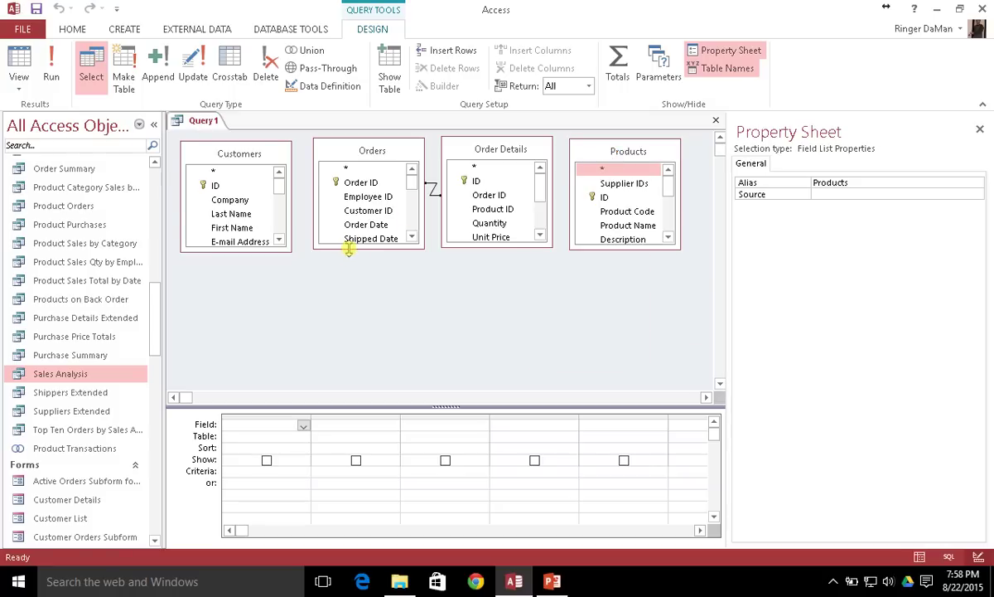
- Lengthen the Orders, Order Details and Customers field lists so that more of their fields show
drag(349, 250, 358, 367)
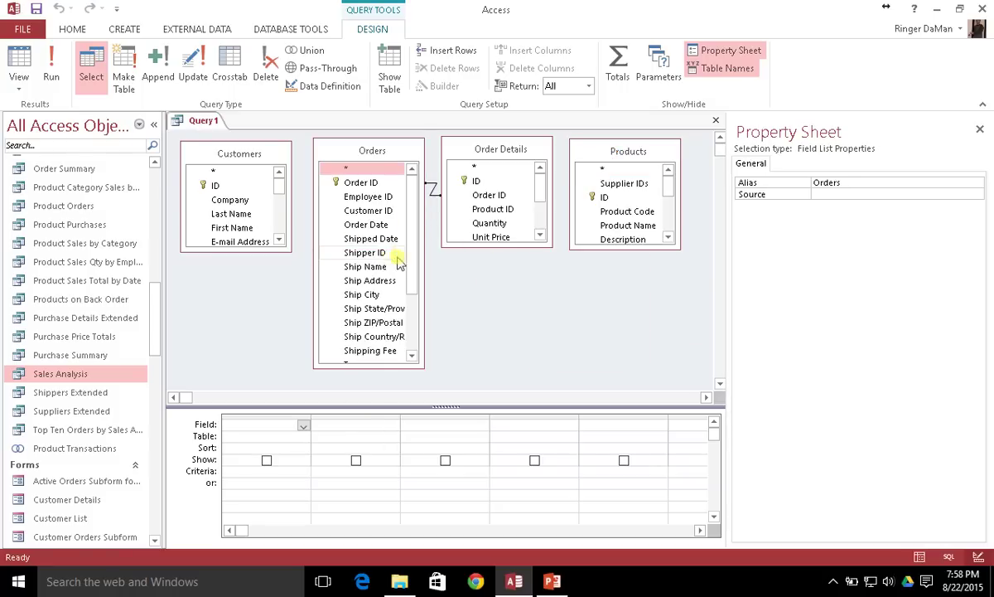
drag(502, 247, 517, 367)
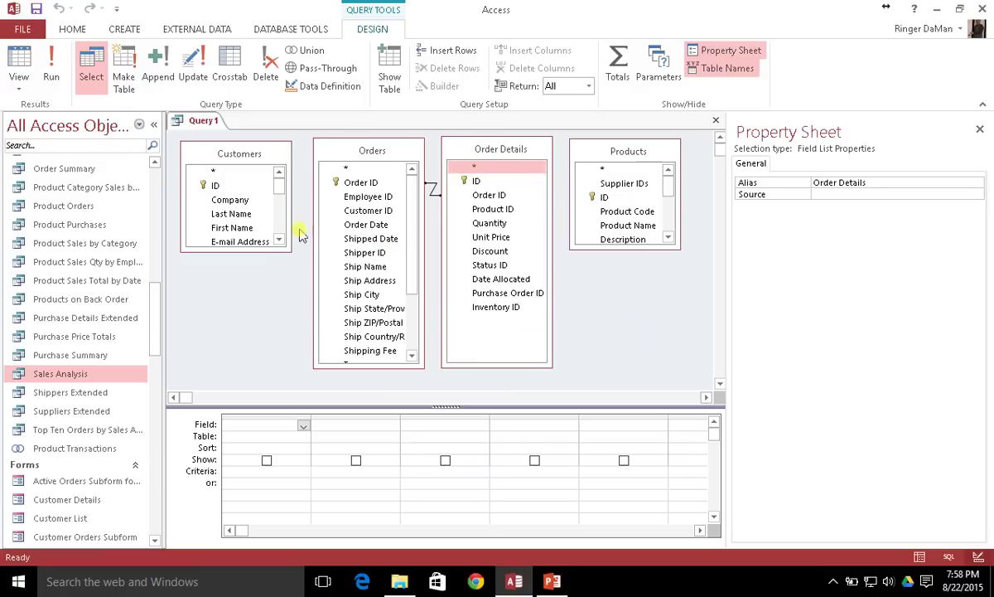
drag(247, 247, 259, 371)
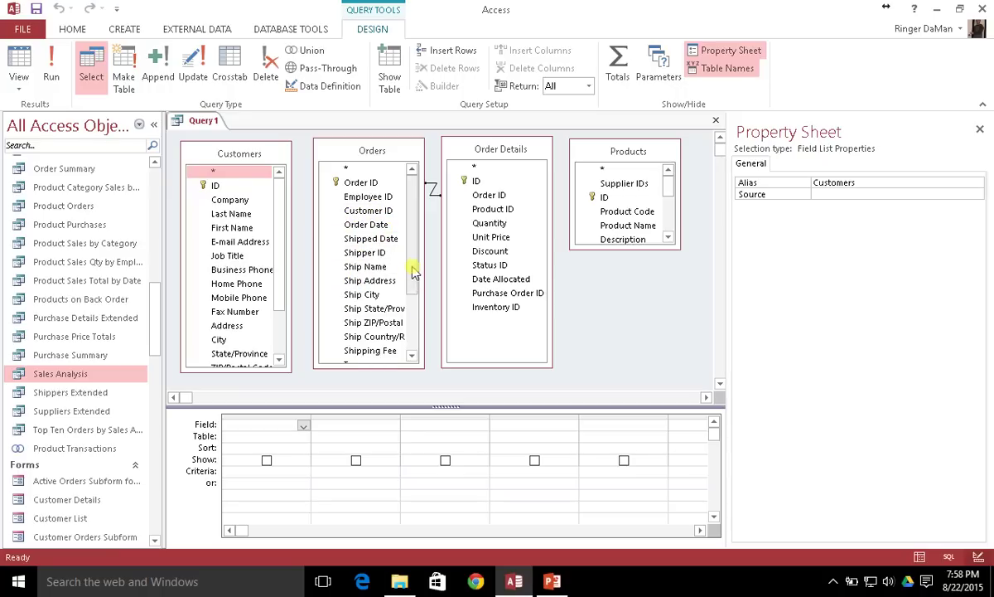
mouse_move(414, 274)
mouse_down()
mouse_move(411, 304)
mouse_move(414, 259)
mouse_up()
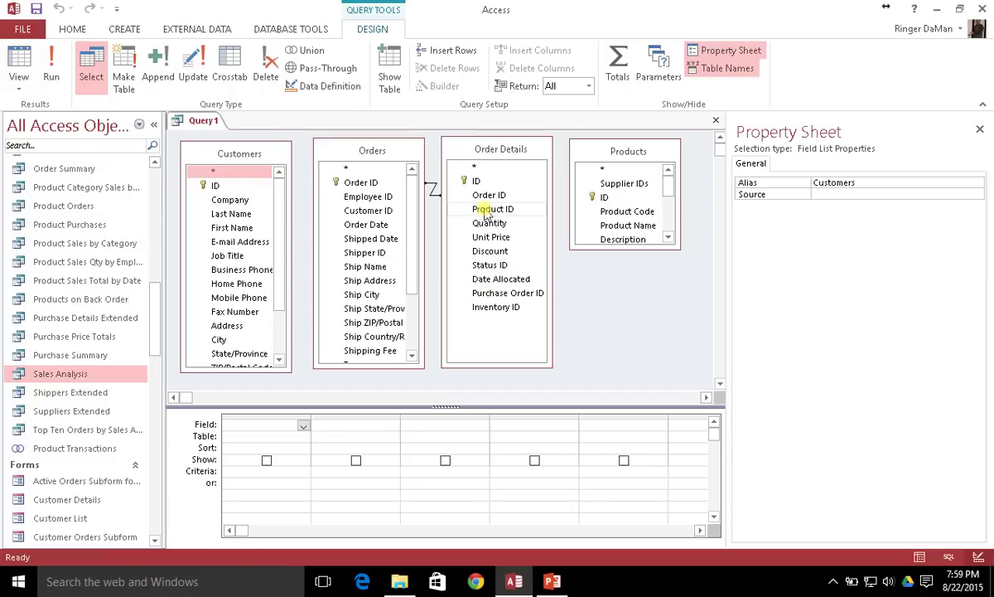
click(496, 209)
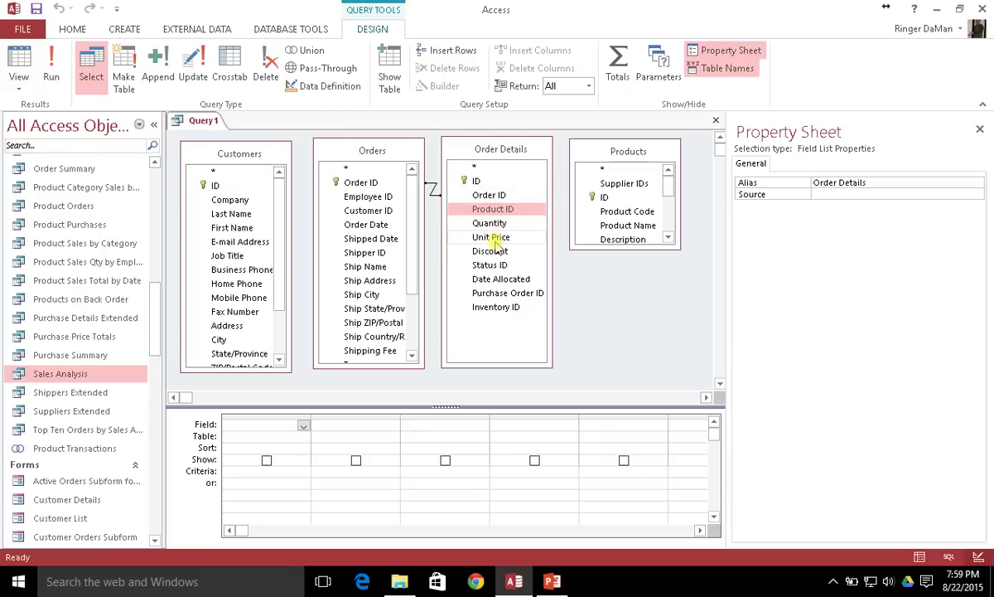
click(497, 223)
click(500, 236)
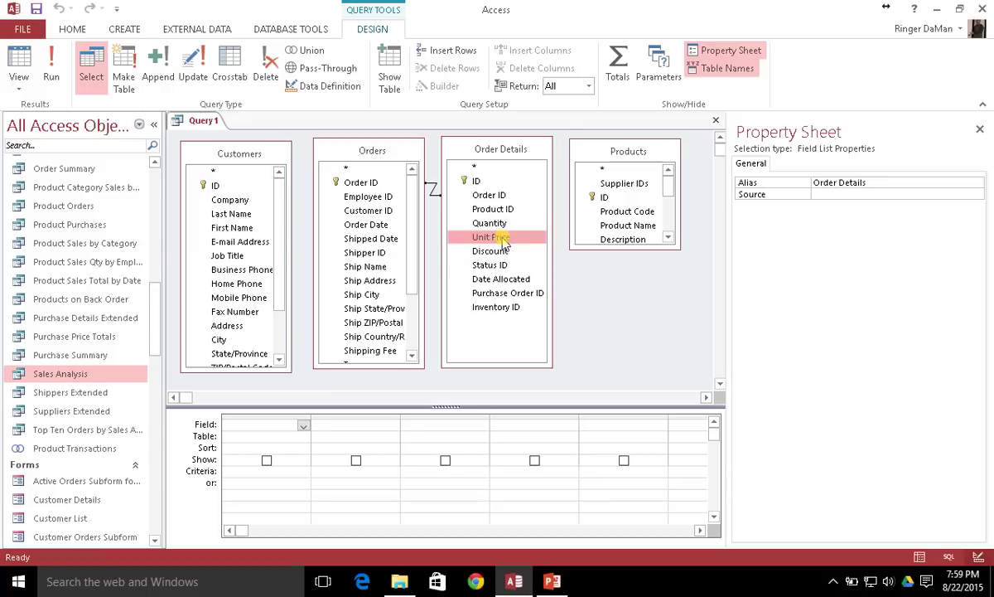
click(504, 253)
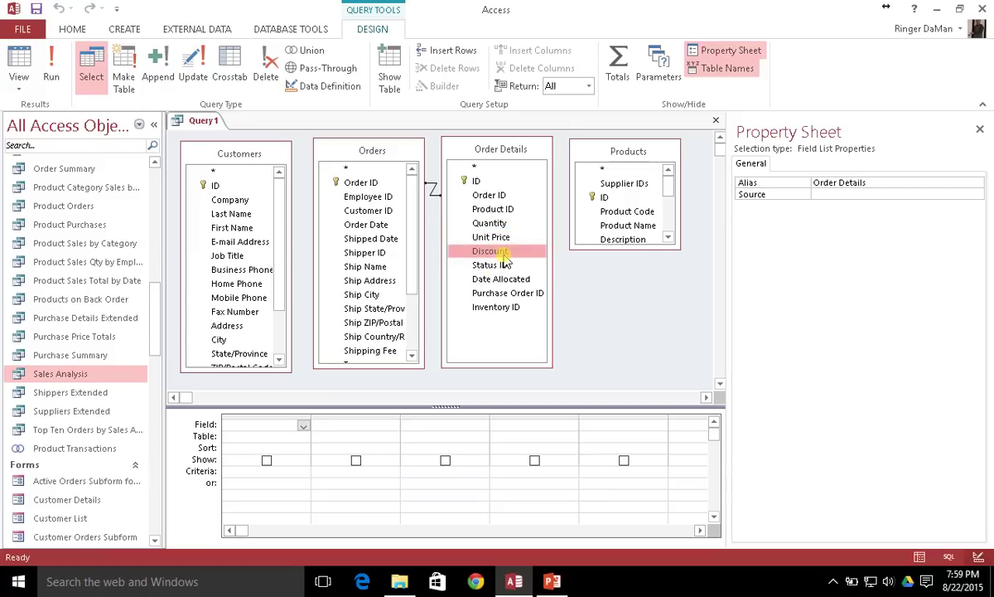
click(507, 281)
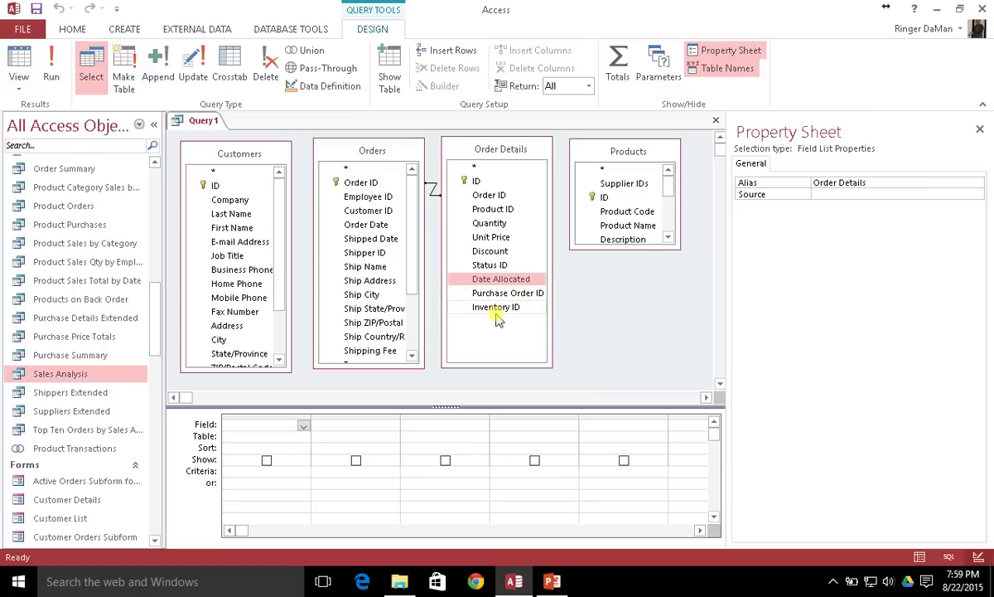
- Lengthen the Products field list to match the others and extend the Customers list slightly further
drag(609, 249, 604, 363)
drag(262, 371, 240, 381)
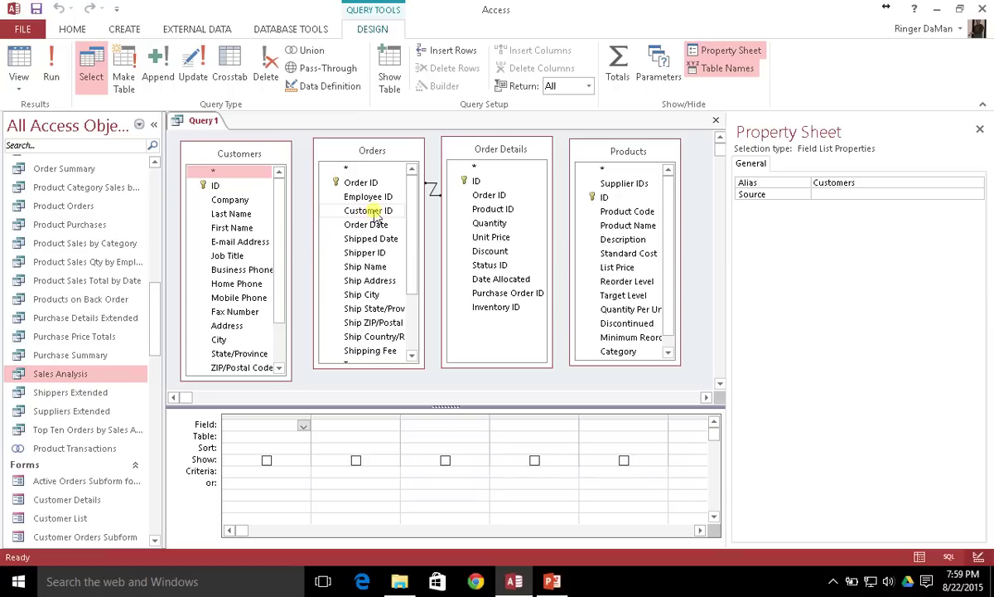
- Join Customer ID in Orders to ID in Customers, and Product ID in Order Details to ID in Products
click(375, 213)
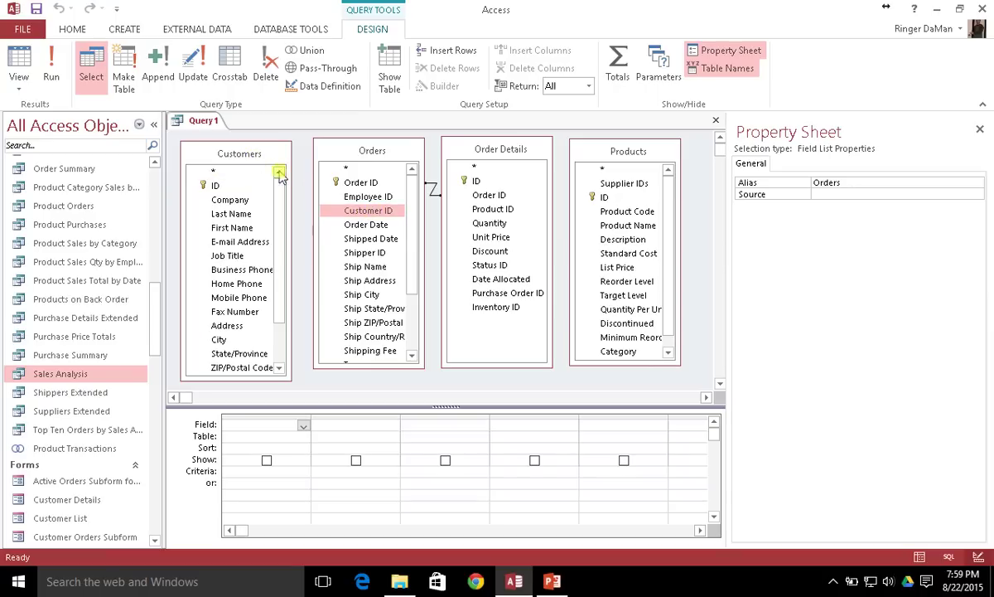
drag(372, 211, 223, 187)
click(489, 212)
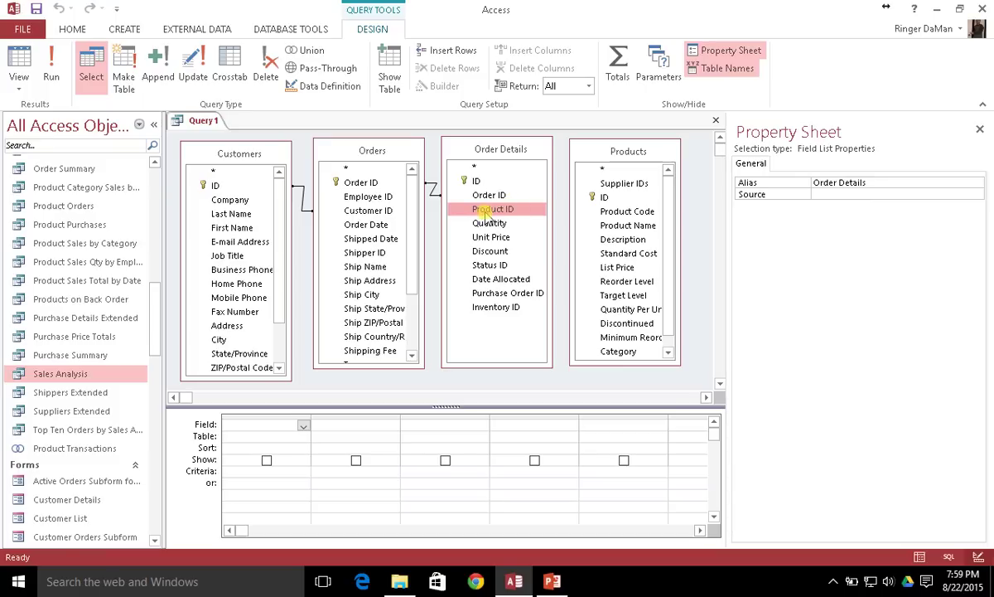
drag(492, 214, 607, 200)
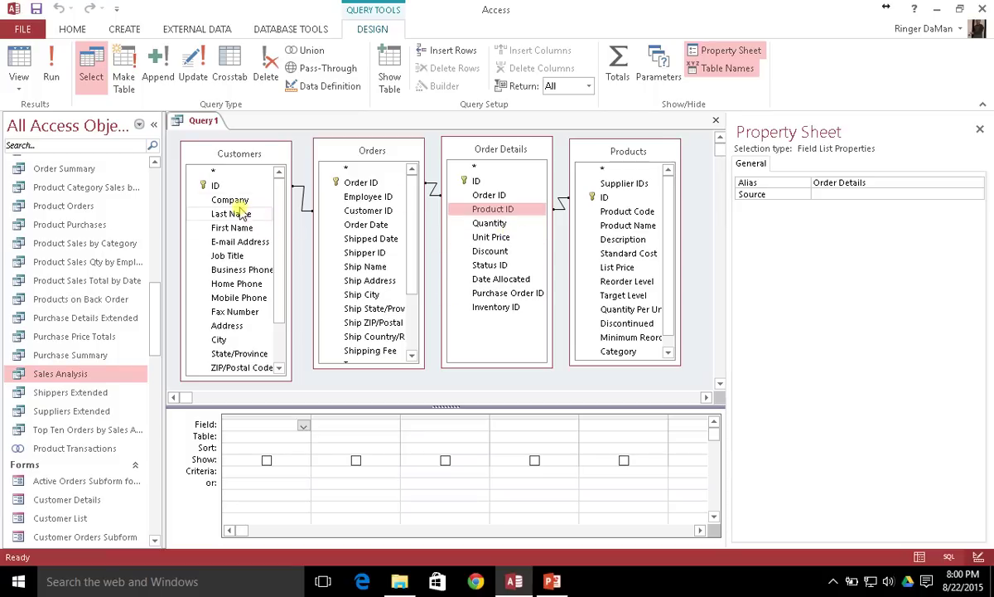
- Add Company from Customers, Product Name from Products and Quantity from Order Details to the query's first three columns
drag(235, 203, 248, 424)
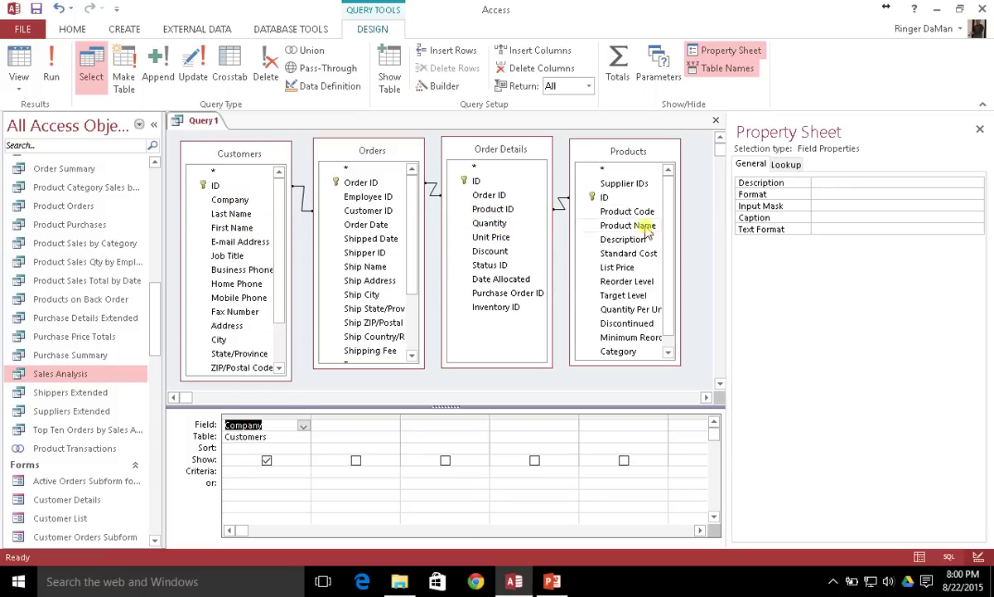
drag(638, 228, 344, 424)
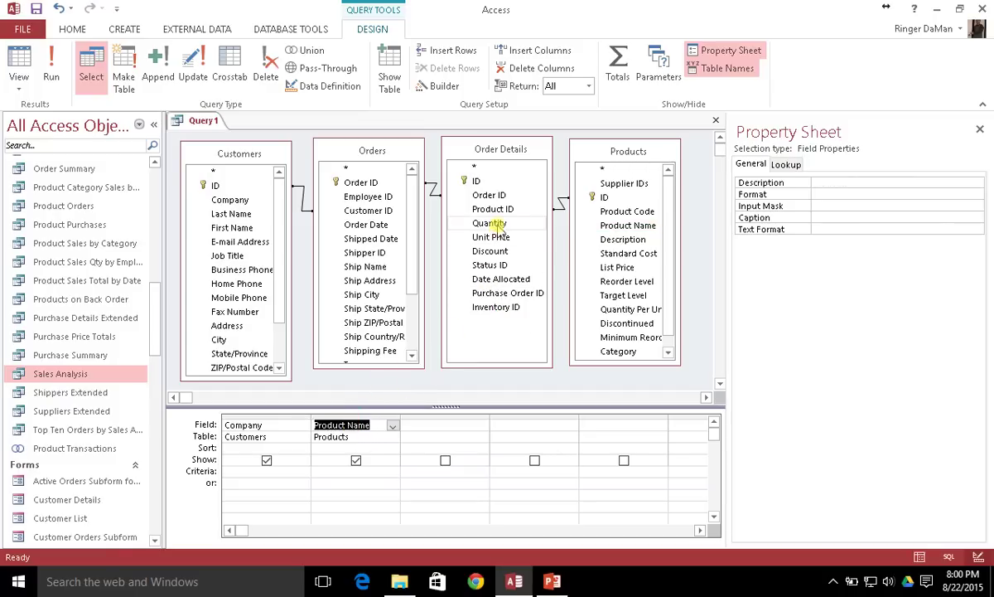
drag(497, 224, 444, 426)
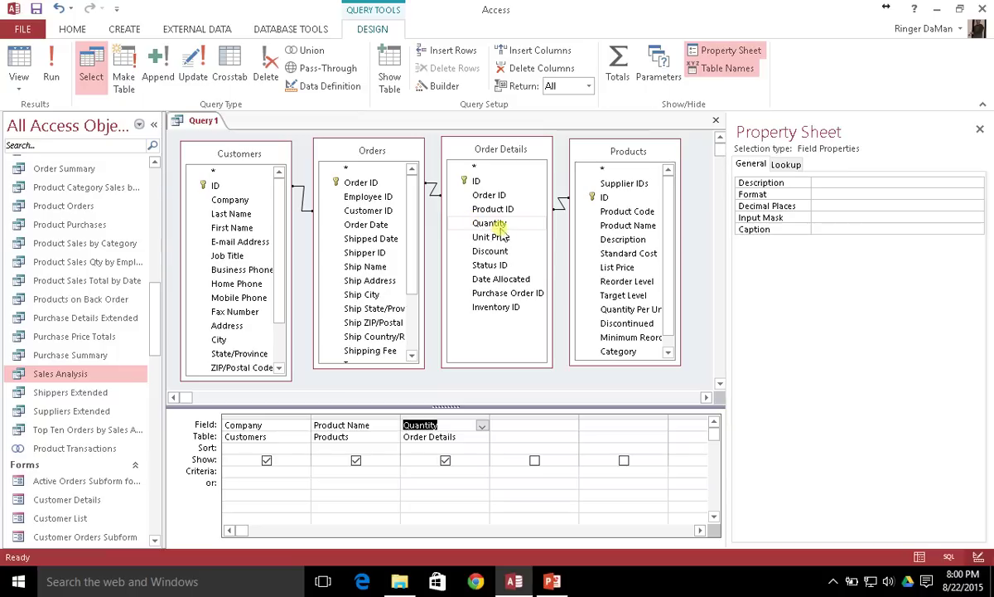
click(457, 424)
double_click(420, 424)
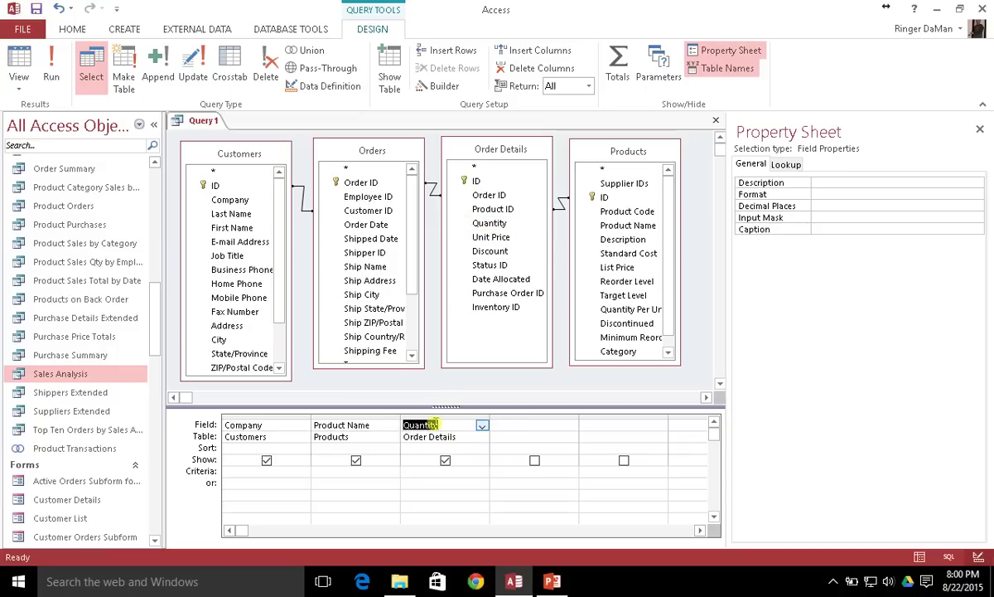
click(374, 426)
double_click(263, 426)
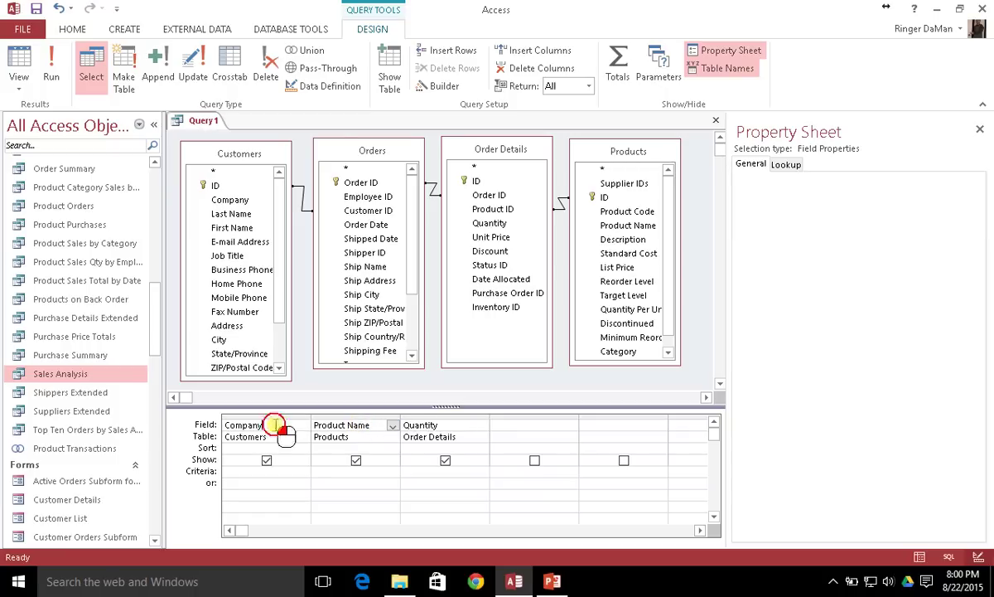
click(373, 427)
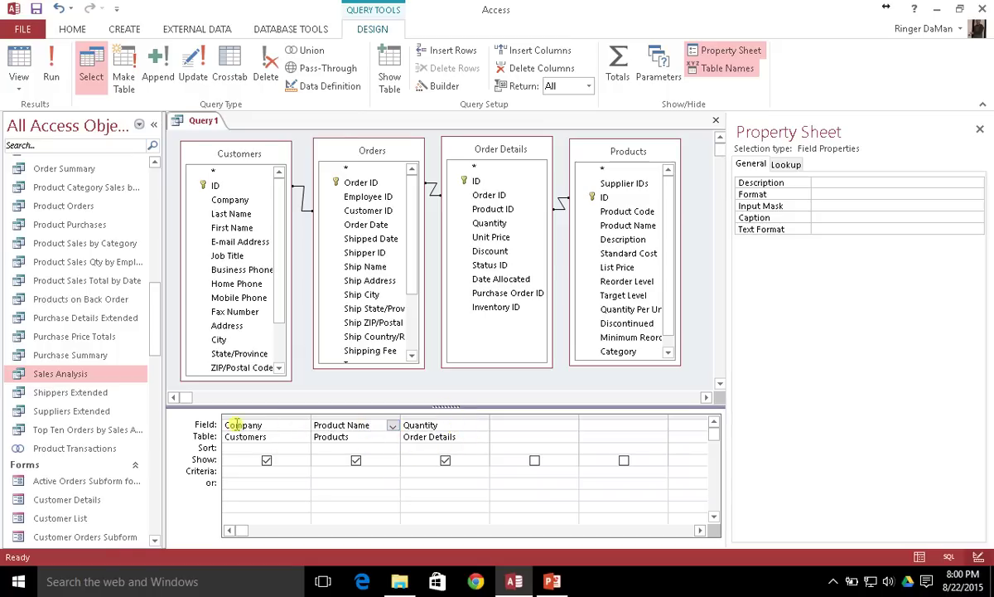
- Turn on totals for the query, keeping Company and Product Name as Group By and setting Quantity to Sum
click(624, 71)
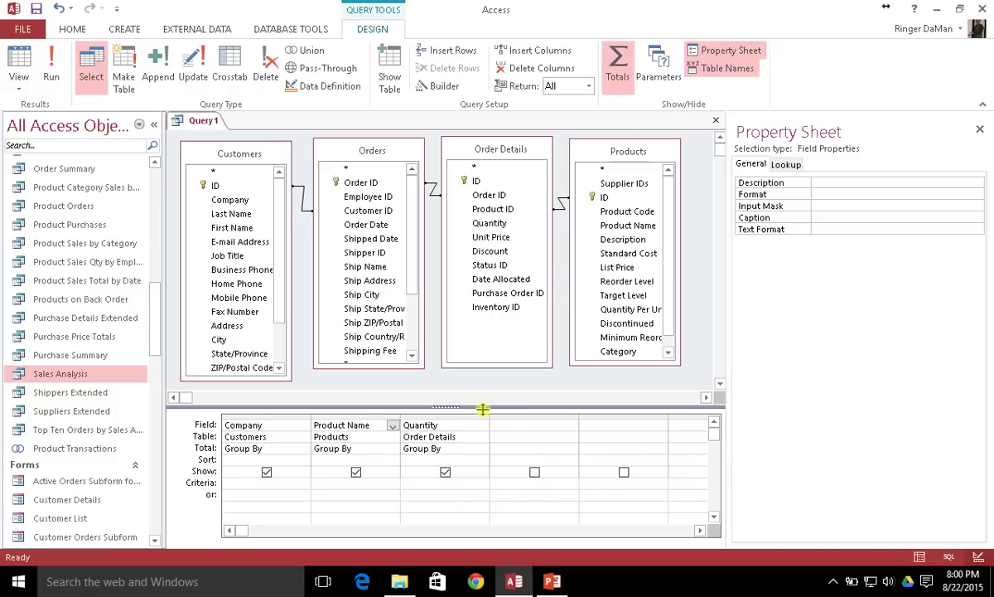
drag(458, 408, 460, 398)
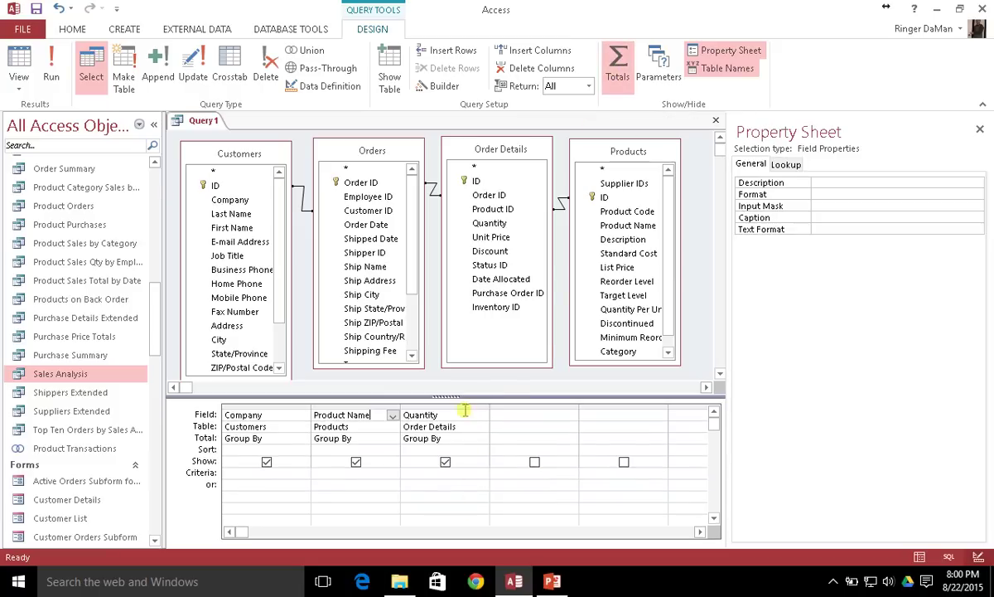
click(283, 439)
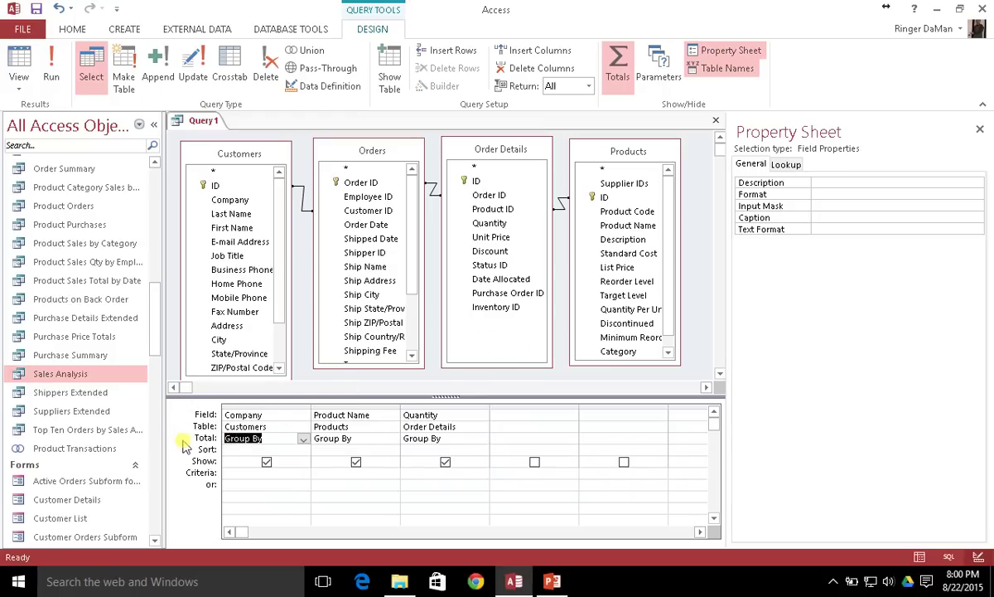
click(371, 436)
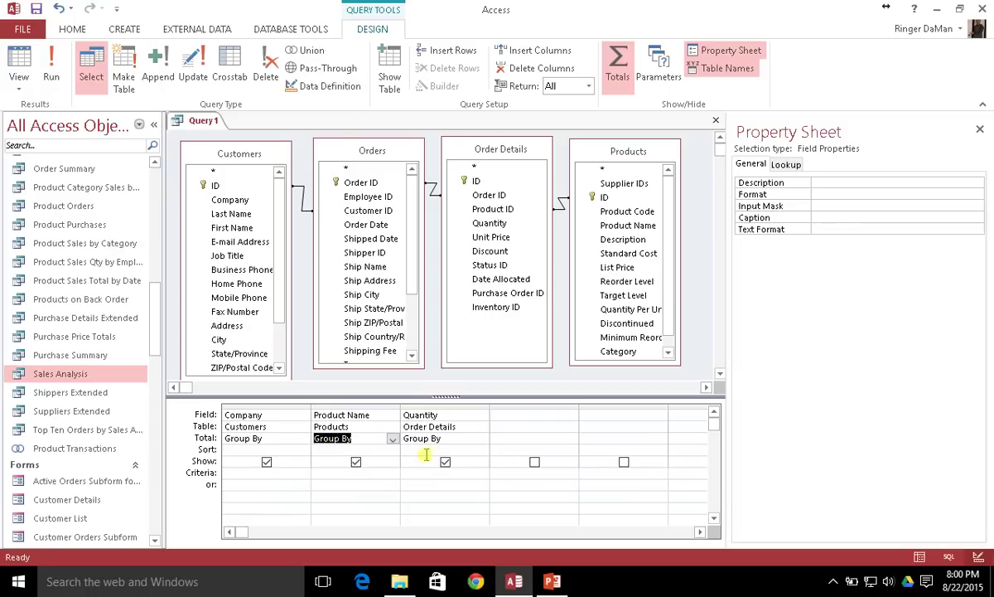
click(451, 442)
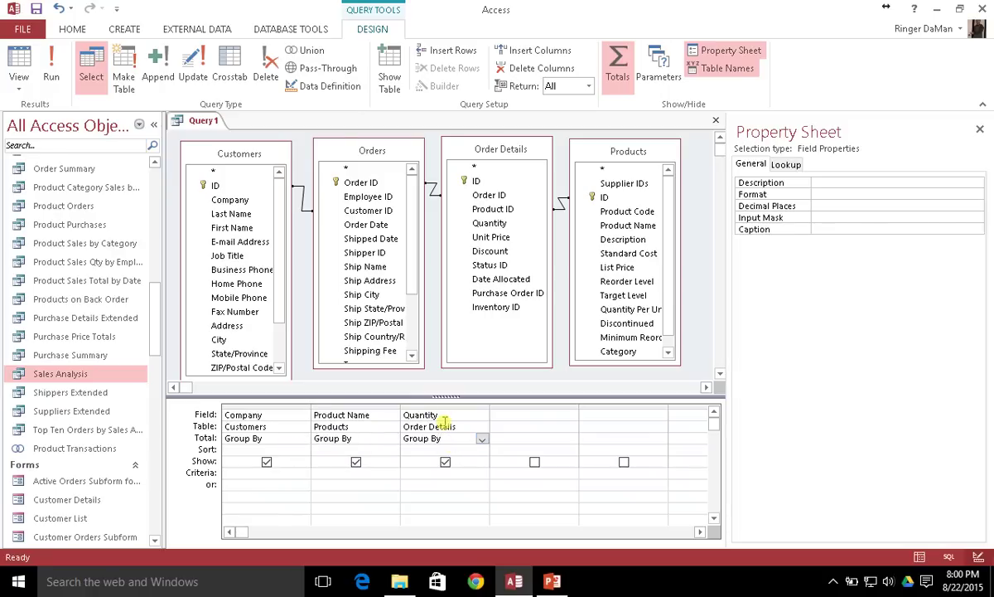
click(481, 439)
click(410, 319)
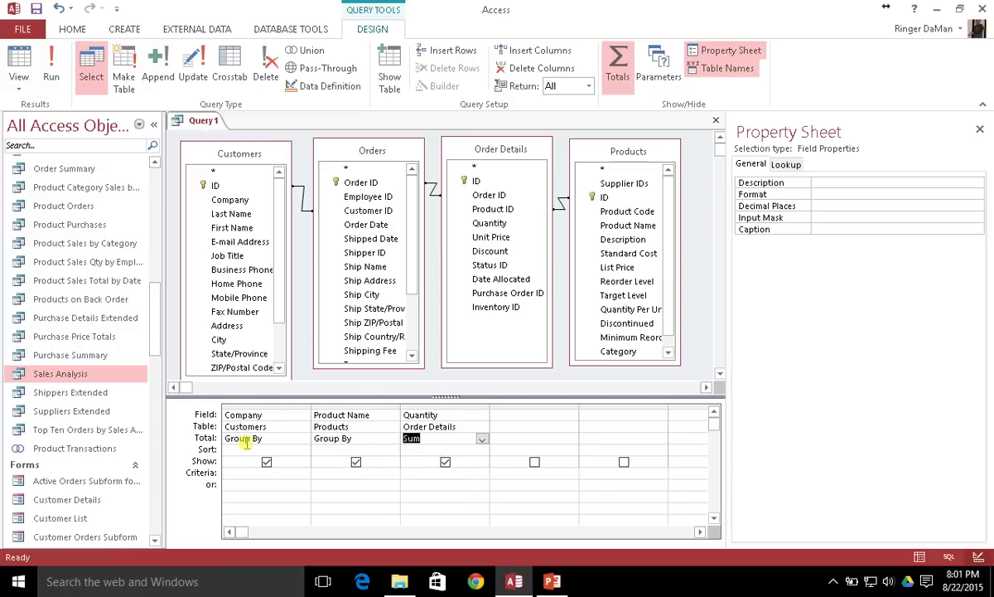
- Show the query results as a datasheet and fit the Product Name and SumOfQuantity columns to their contents
click(18, 66)
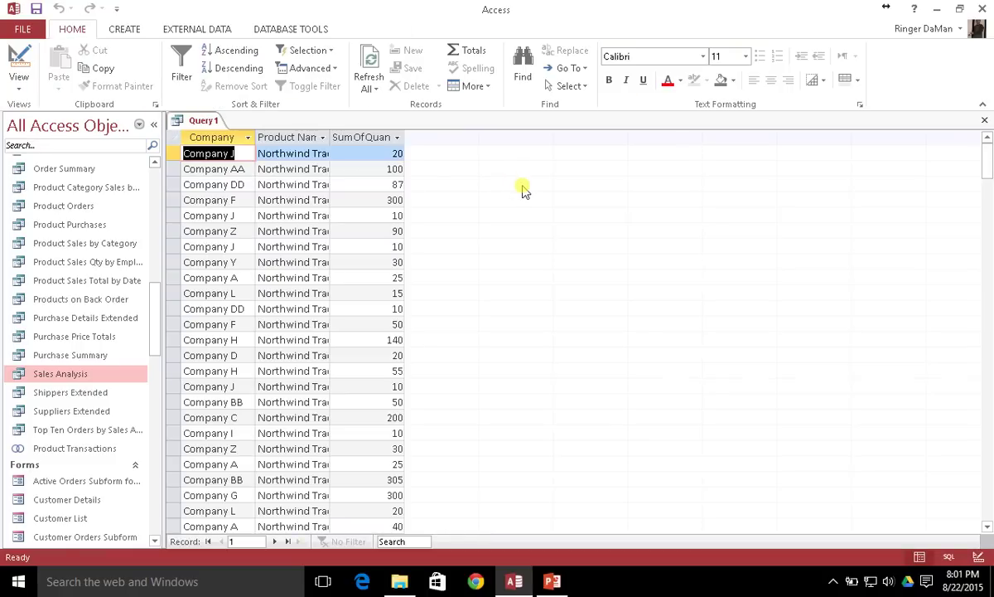
double_click(331, 131)
double_click(542, 133)
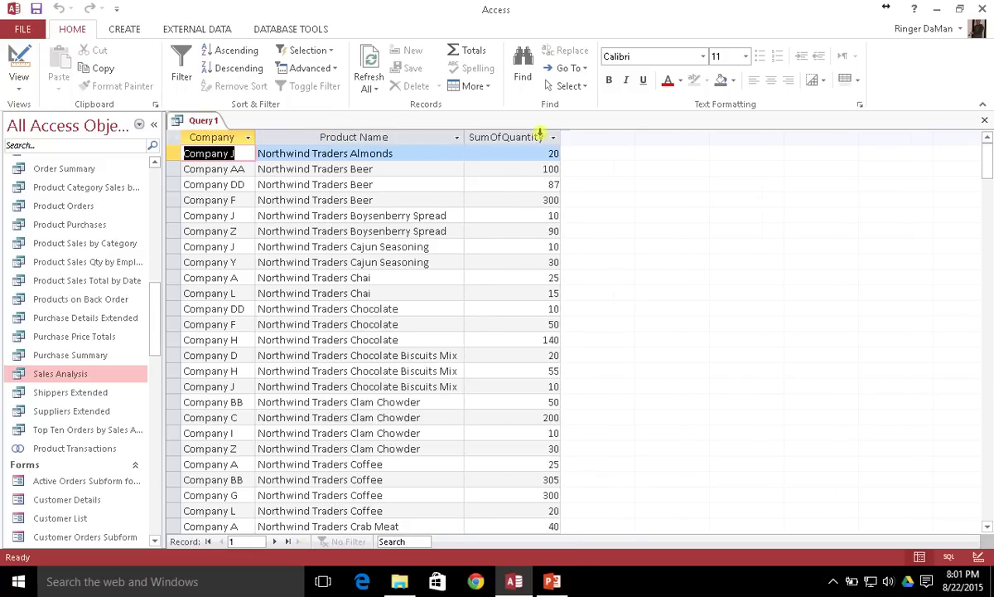
- Fit the Company column to its contents and select the "Northwind Traders" prefix in the first product name
double_click(253, 136)
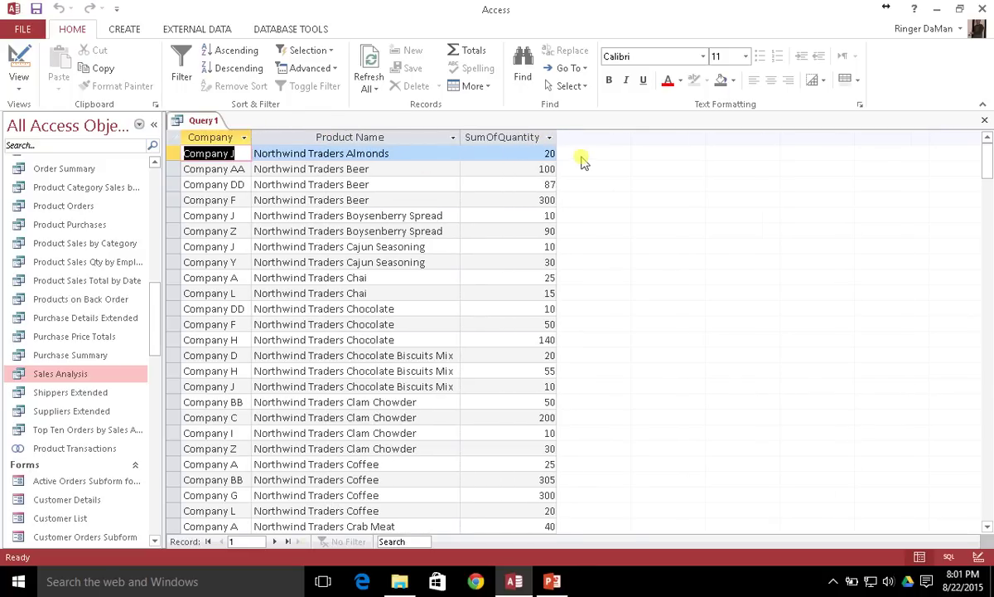
click(344, 154)
drag(348, 156, 268, 162)
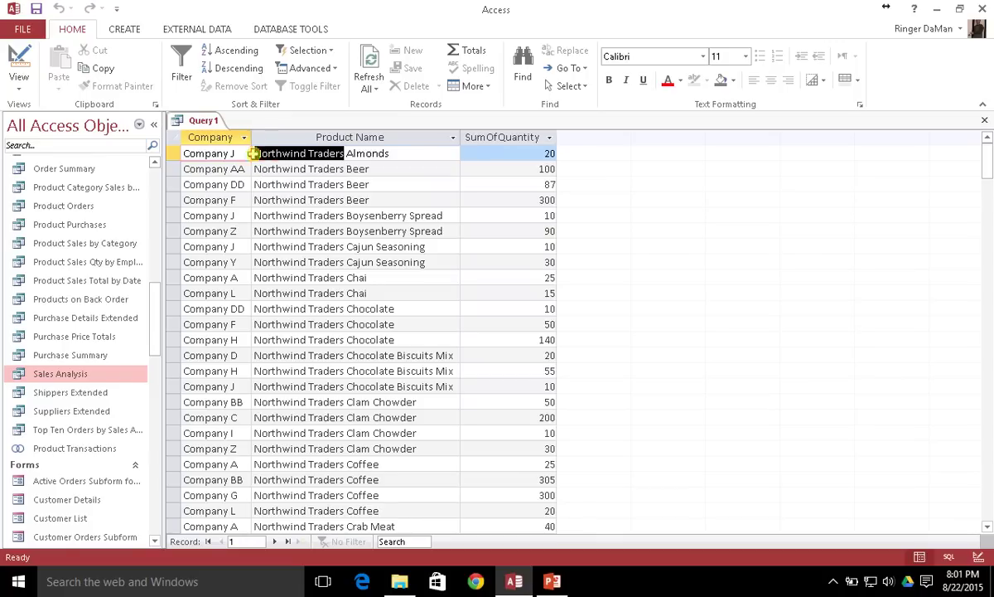
click(347, 153)
drag(346, 152, 257, 154)
- Look through the query results, checking the product names and the summed quantities for zero values
scroll(371, 198, down, 11)
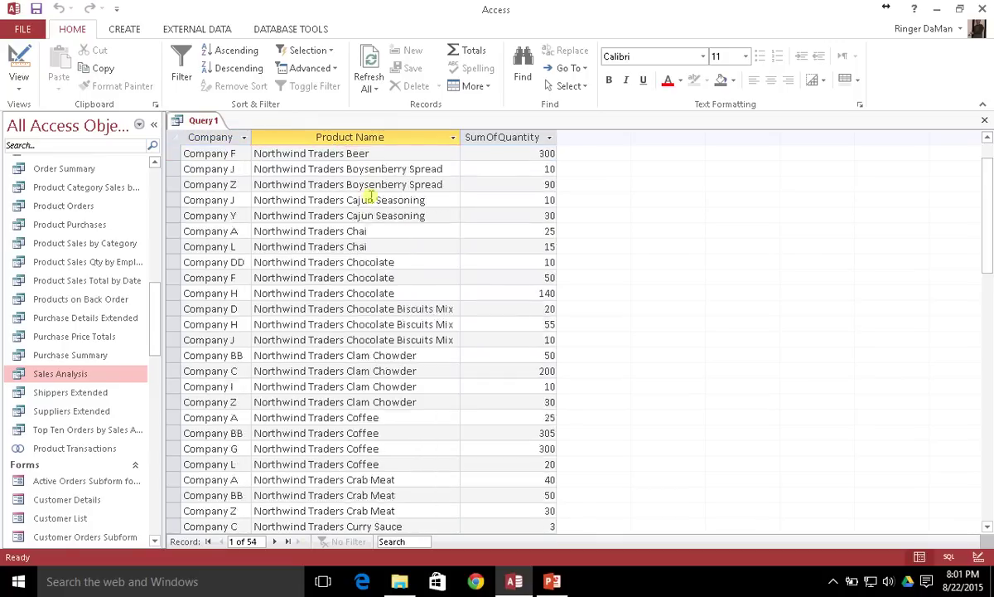
scroll(356, 259, down, 4)
scroll(357, 340, up, 14)
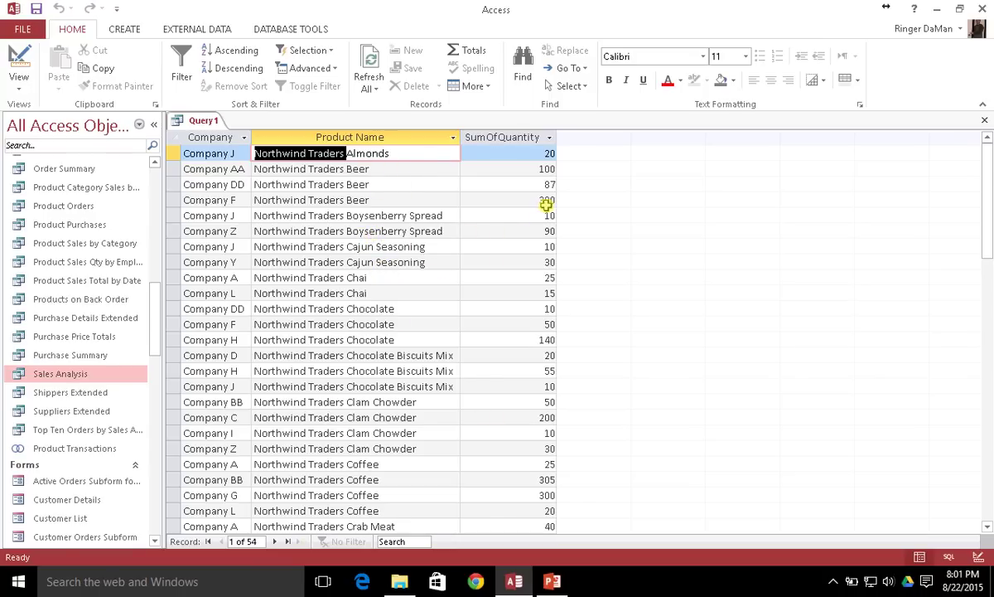
scroll(530, 199, down, 2)
scroll(526, 174, up, 2)
scroll(543, 414, down, 4)
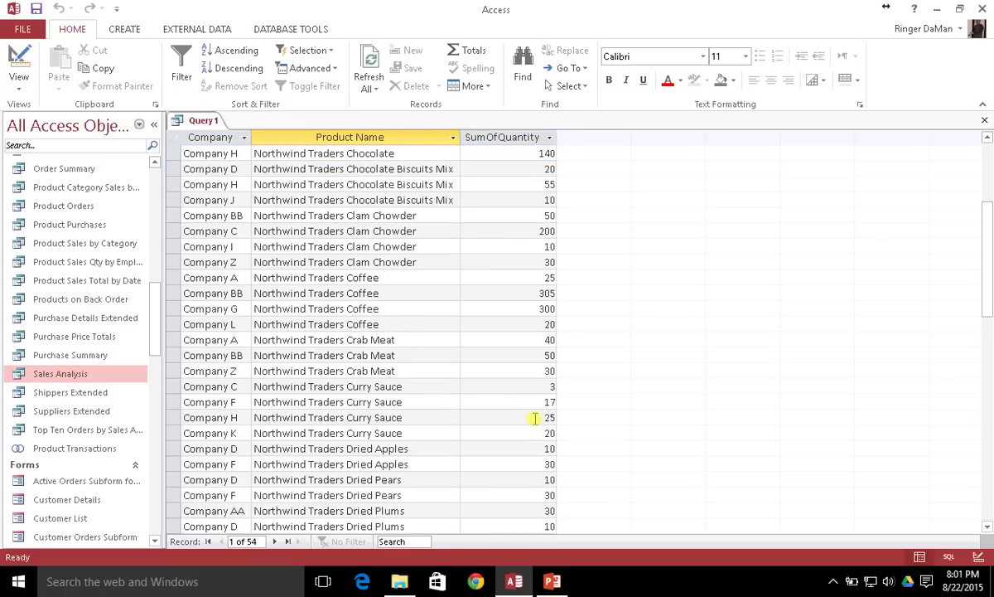
scroll(534, 417, down, 5)
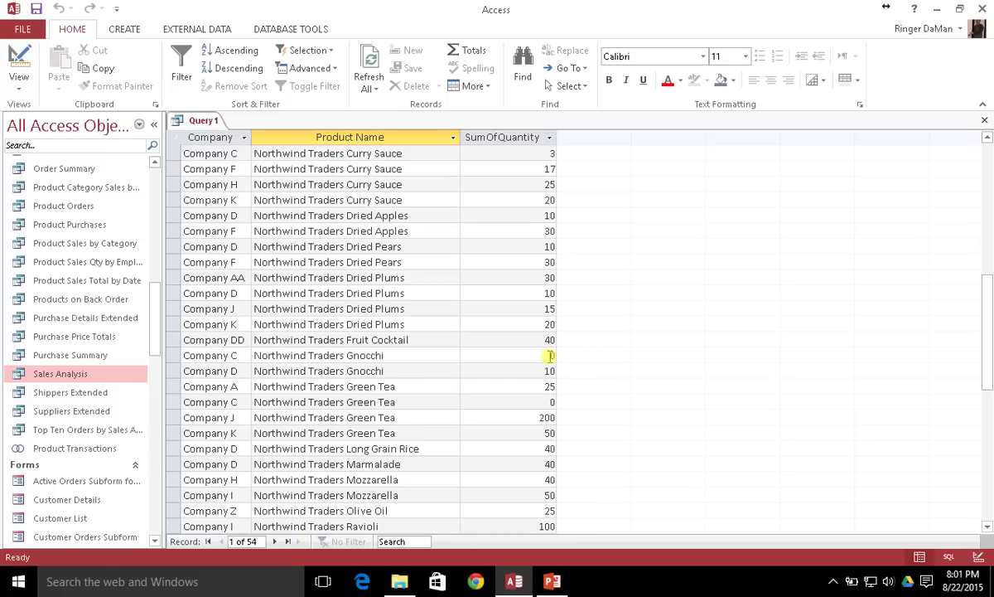
- In the query design, widen the Product Name column and change its field to Prodcut: replace([Product Name], "Northwind Traders ", "")
right_click(197, 122)
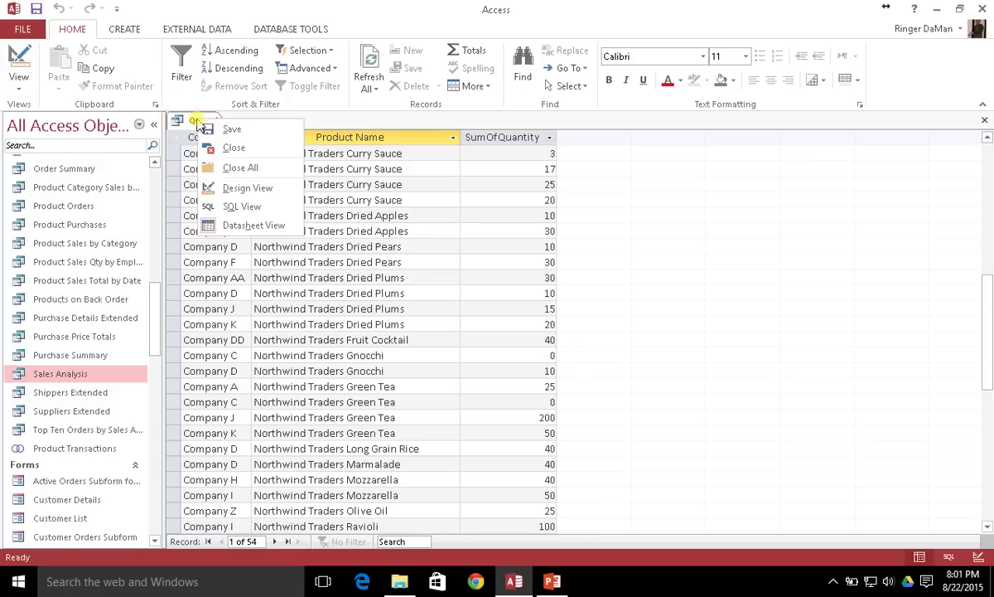
click(246, 189)
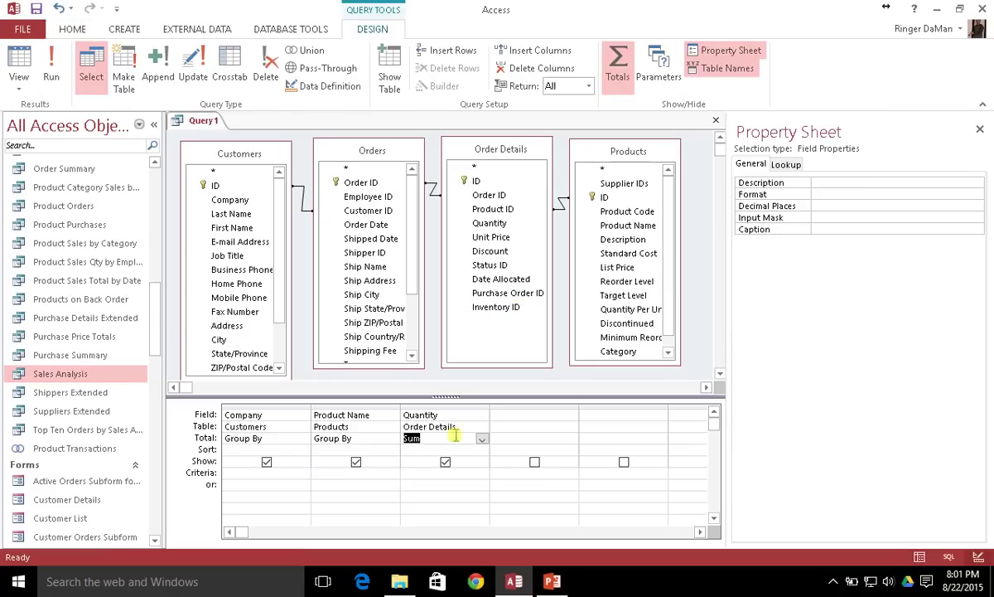
drag(396, 414, 557, 414)
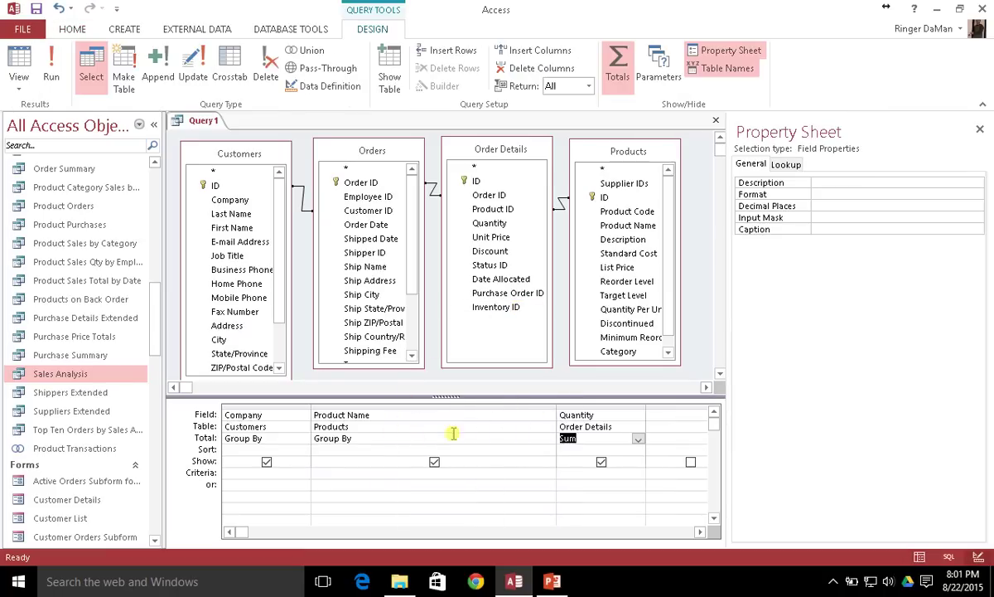
click(316, 414)
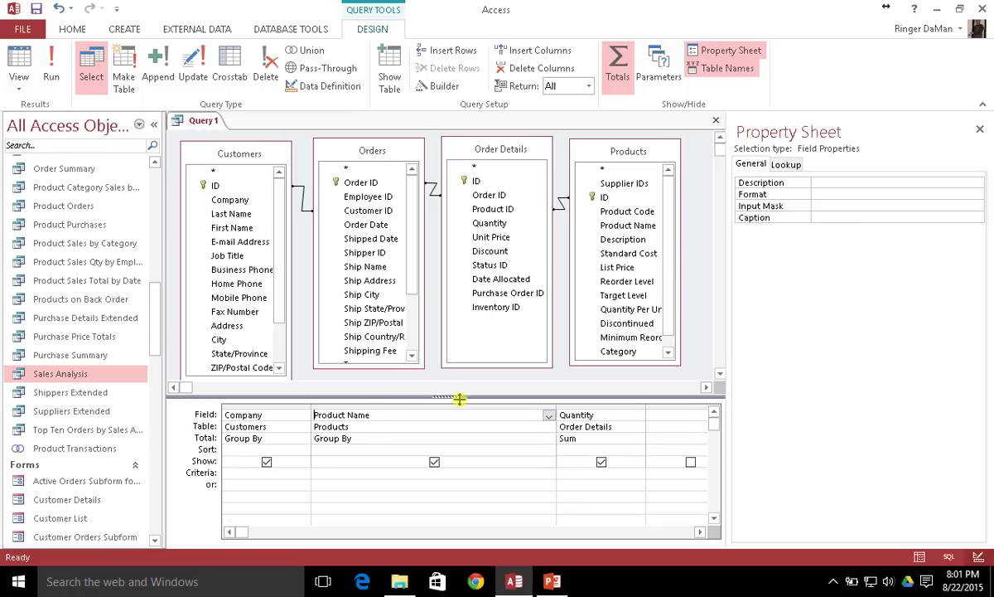
text(Product)
text(: )
text(re)
text(place)
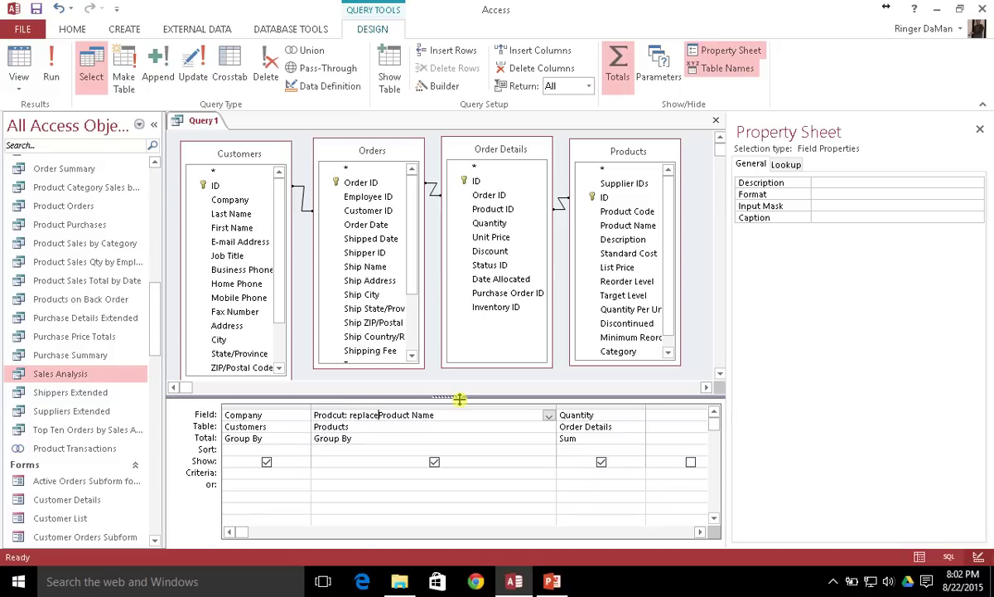
text(()
text(()
text(Northwind Traders ", "")
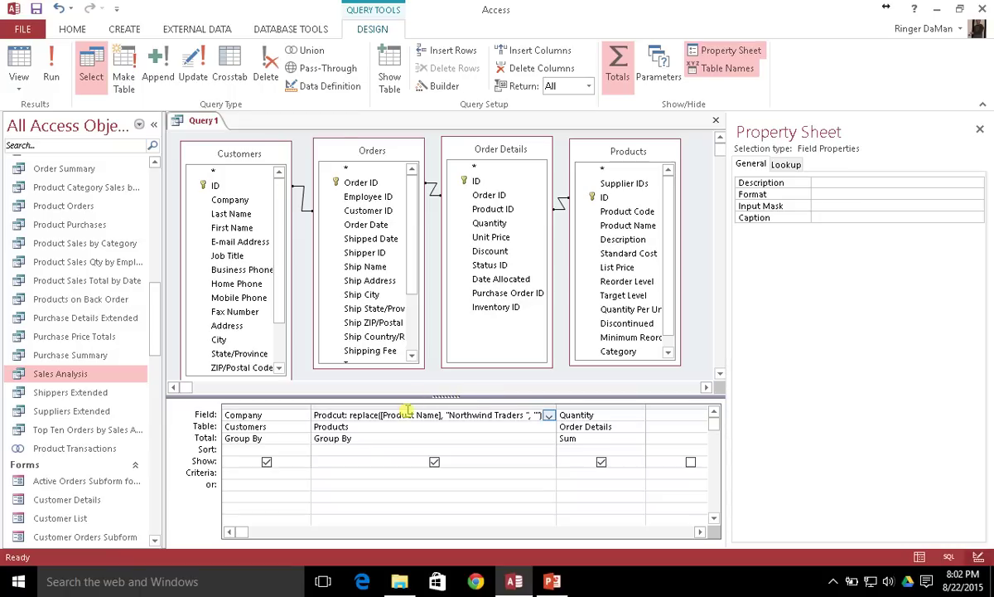
- Set the Quantity criteria to >0 and review the resulting companies, products and quantities in the datasheet
click(578, 472)
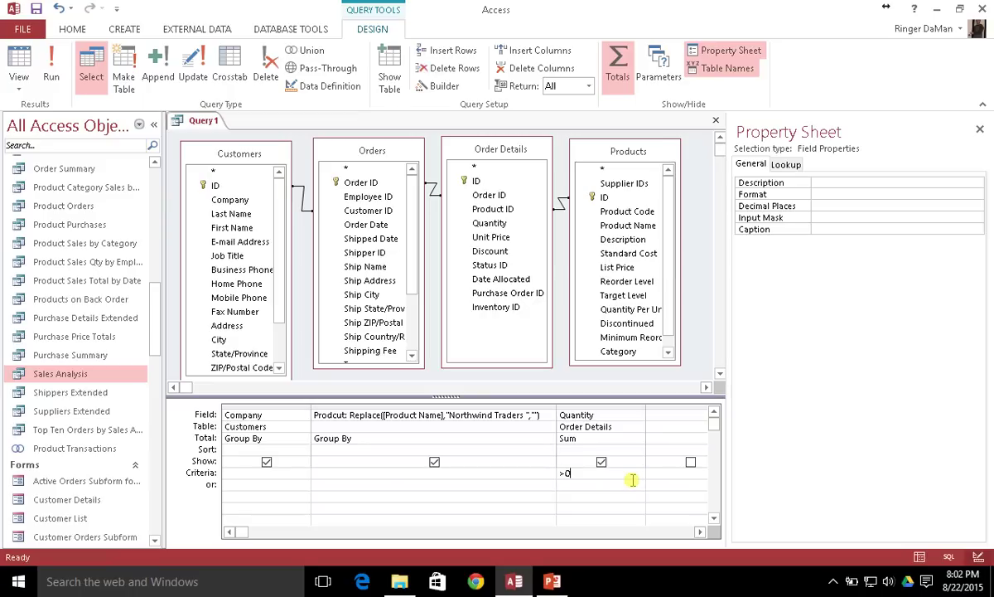
click(18, 67)
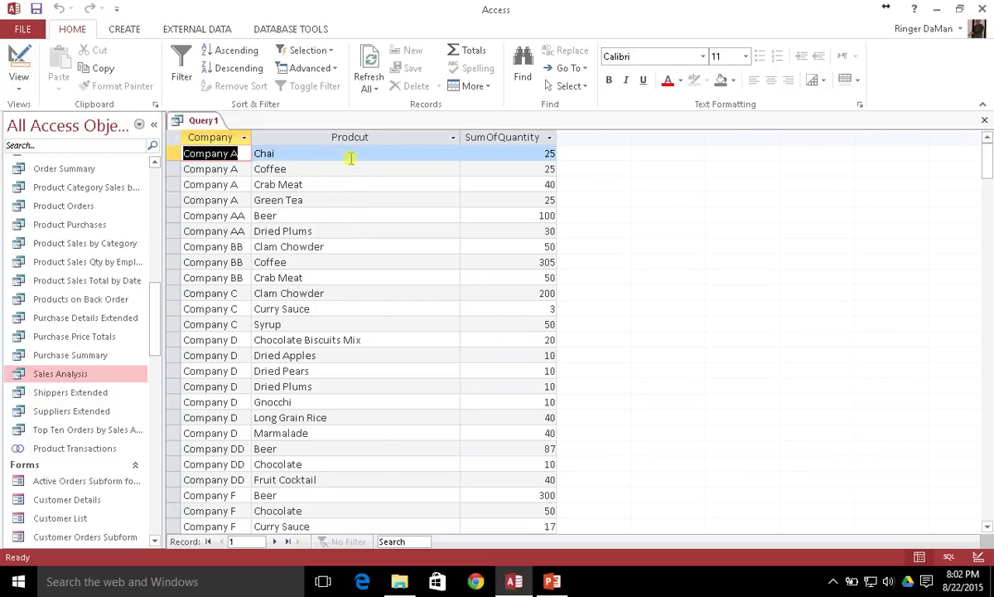
click(214, 155)
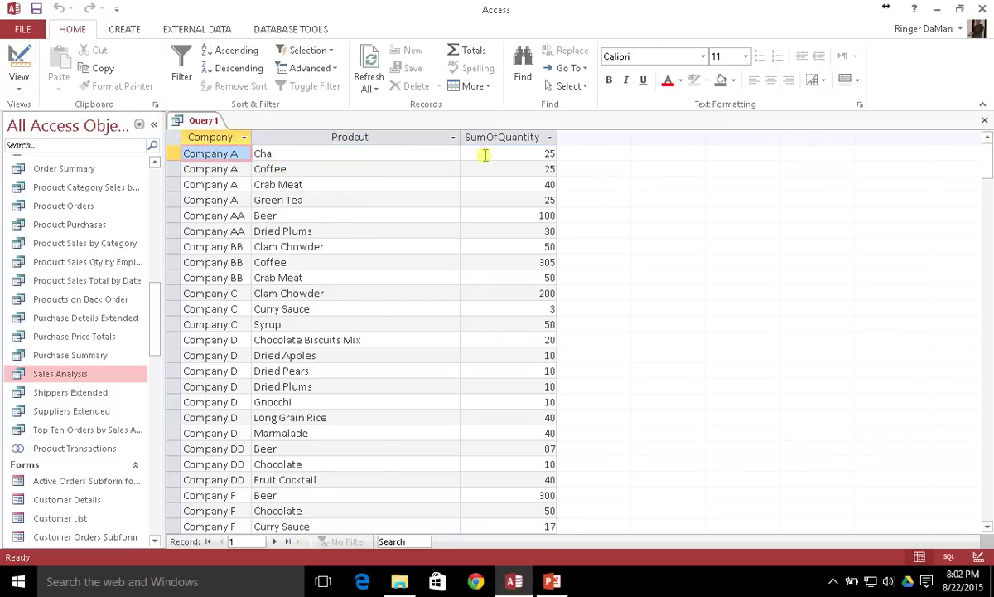
click(522, 155)
scroll(487, 179, down, 2)
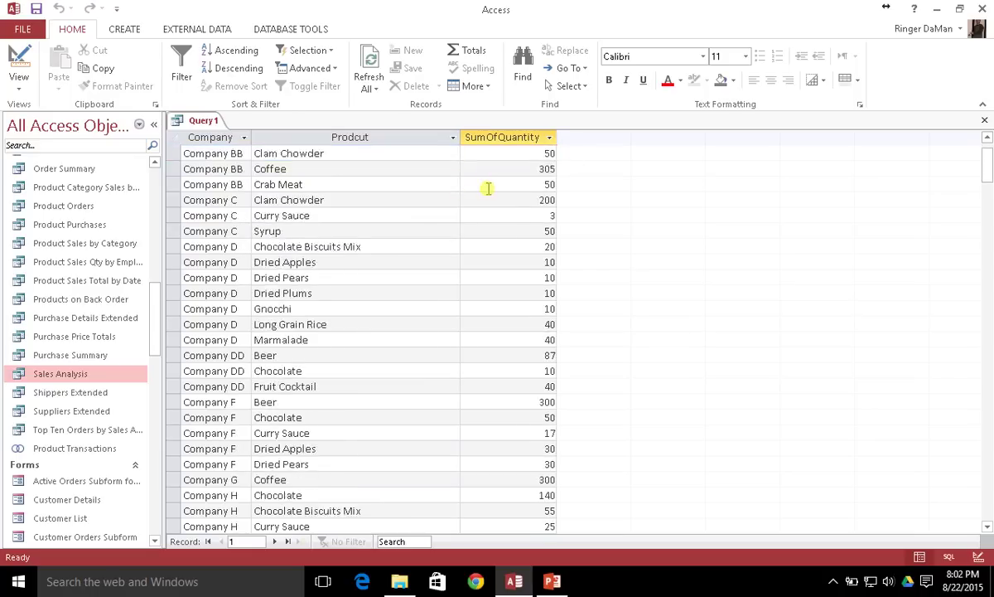
scroll(487, 187, down, 10)
scroll(487, 187, up, 4)
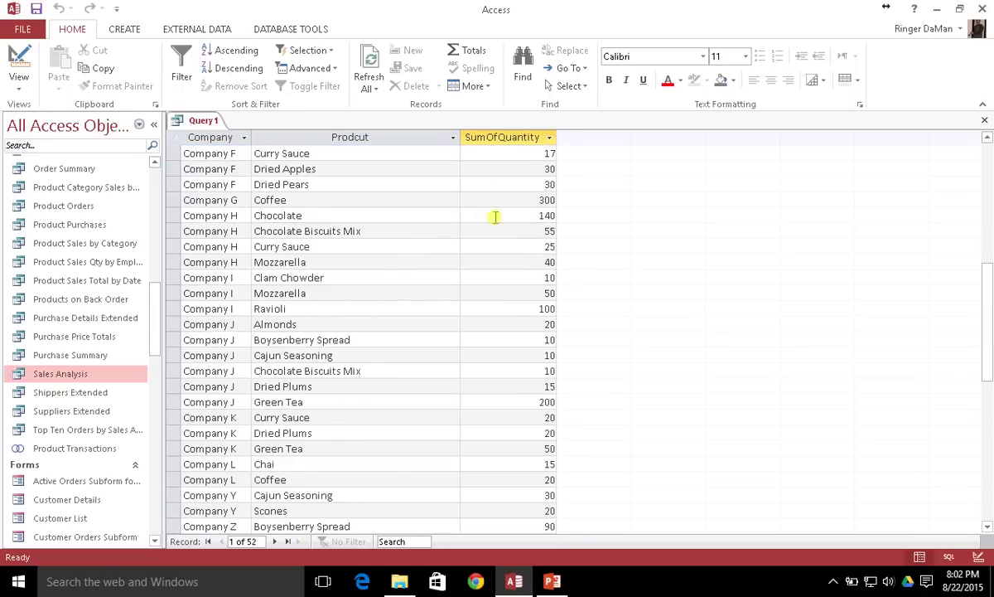
scroll(495, 217, up, 6)
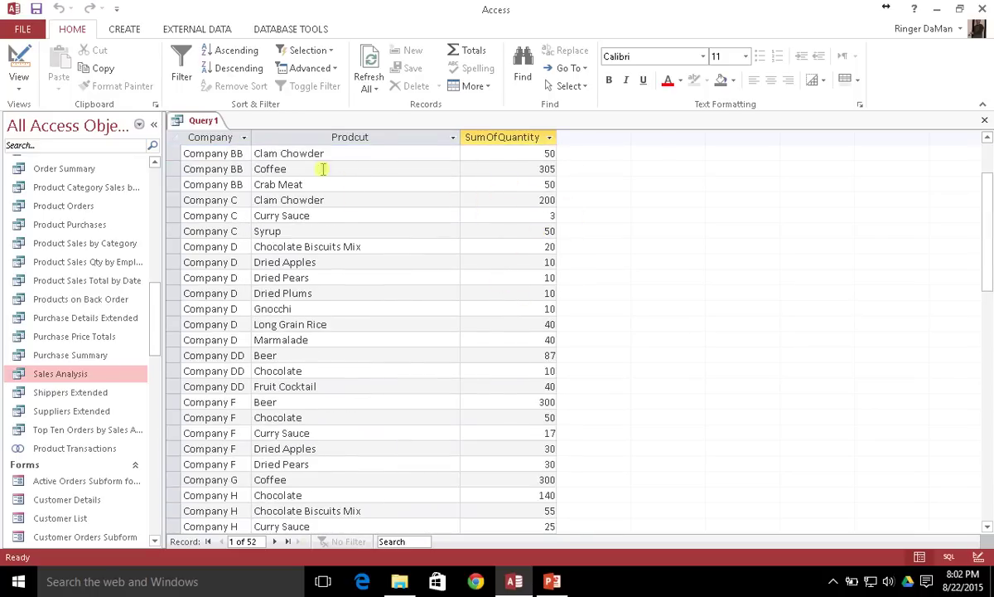
scroll(322, 216, down, 4)
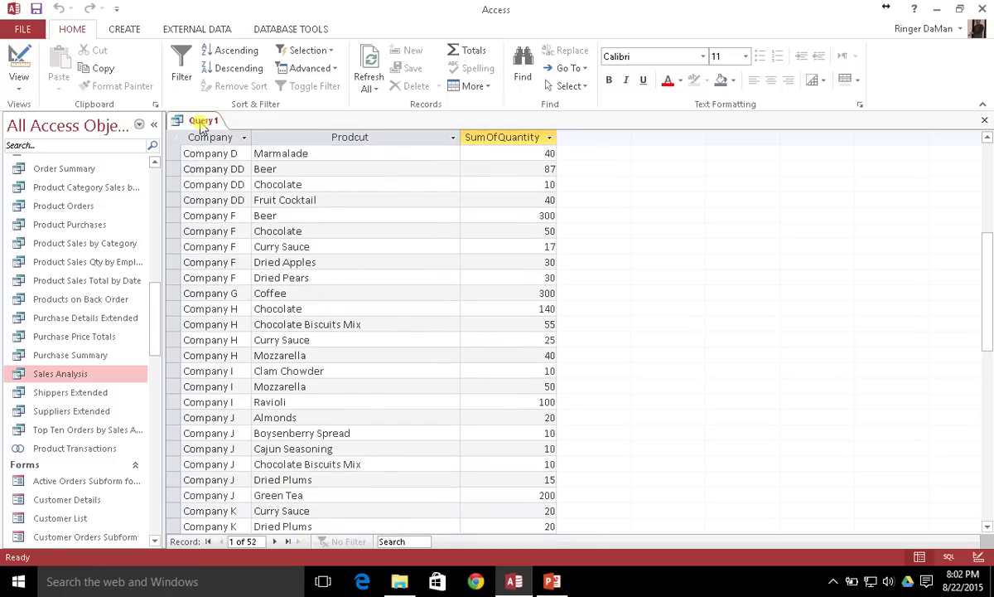
- Return to the query design and correct the calculated column's name from Prodcut to Product
right_click(201, 126)
click(239, 190)
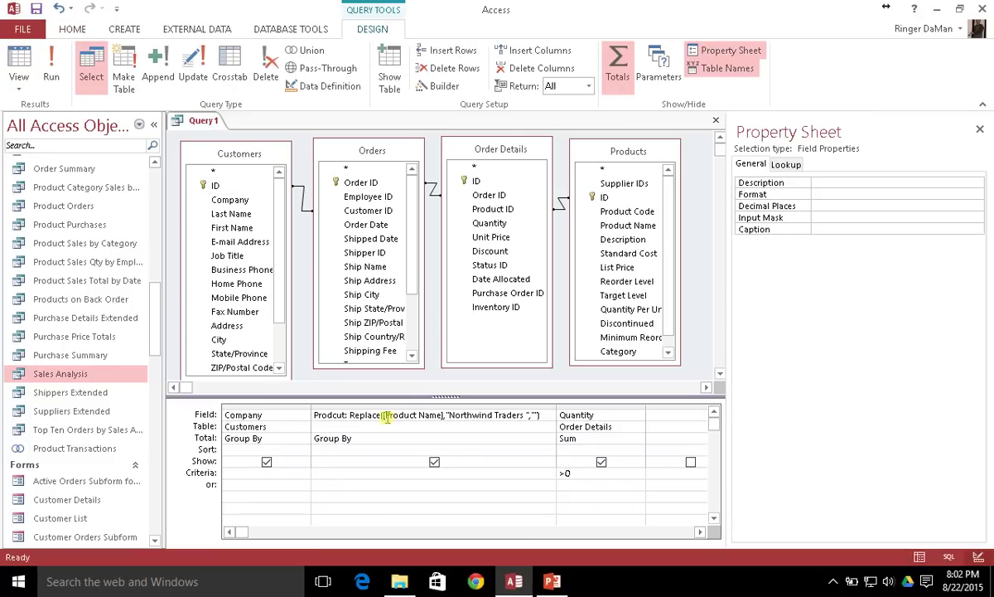
click(337, 415)
key(BackSpace)
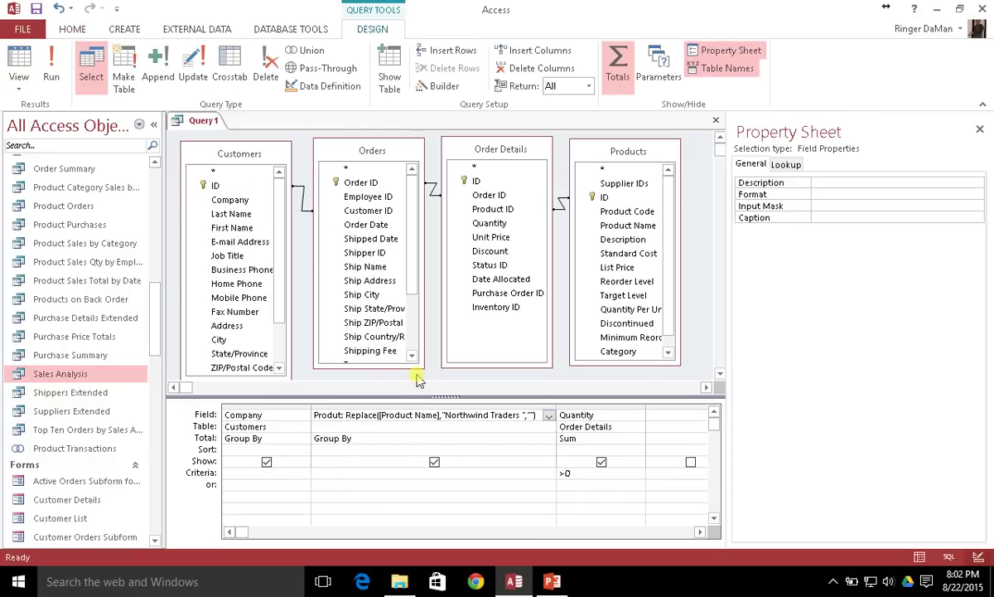
text(c)
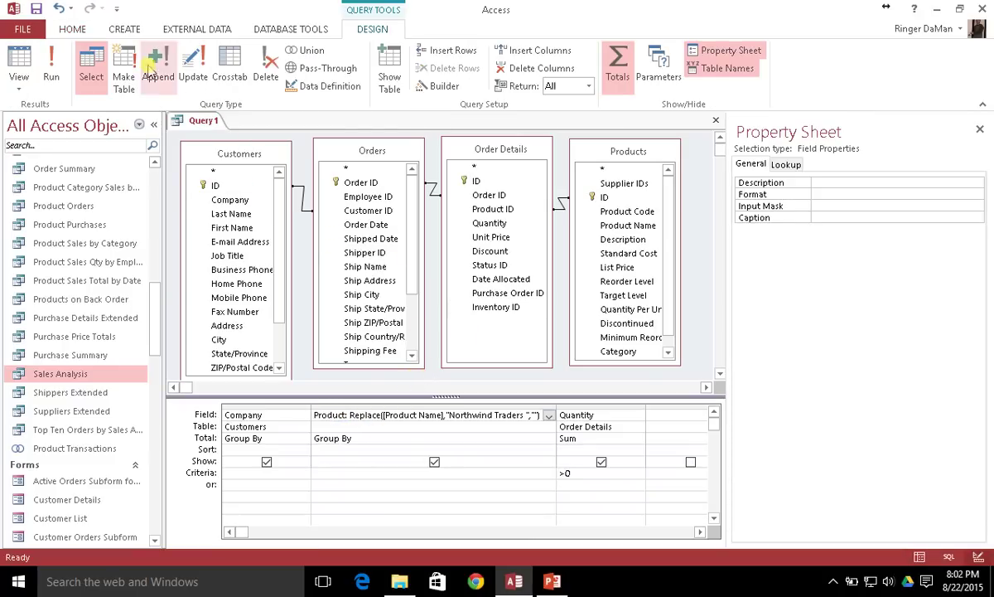
- Save the query as qryCustomerProductsQty and close it
click(37, 8)
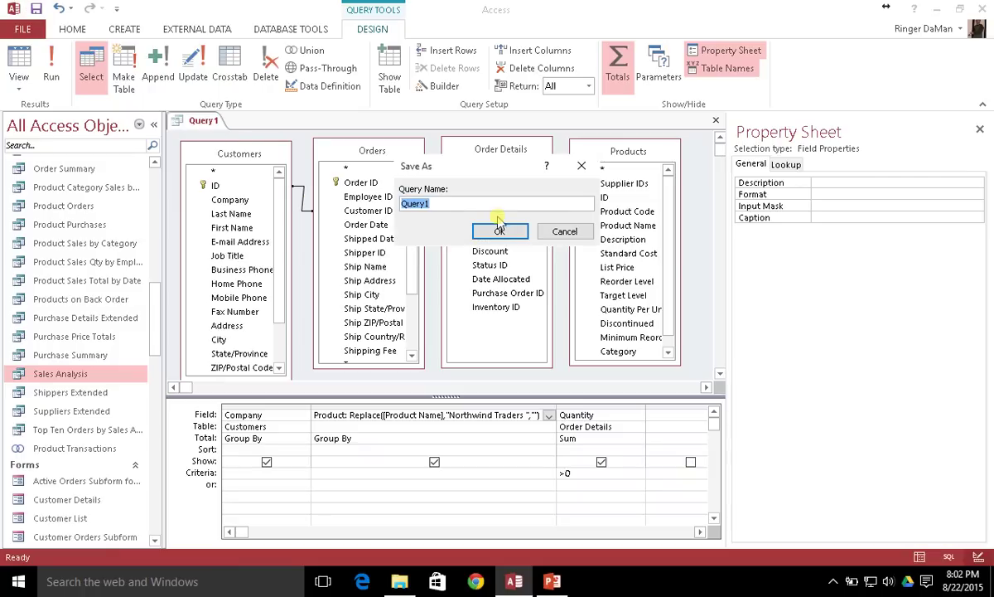
text(qryCustomerProductsQt)
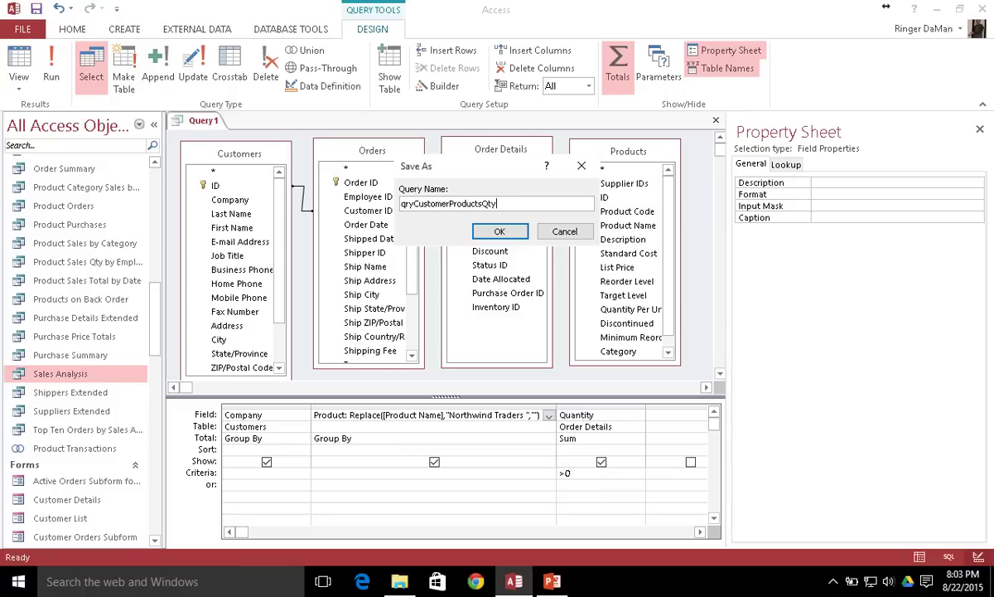
click(500, 231)
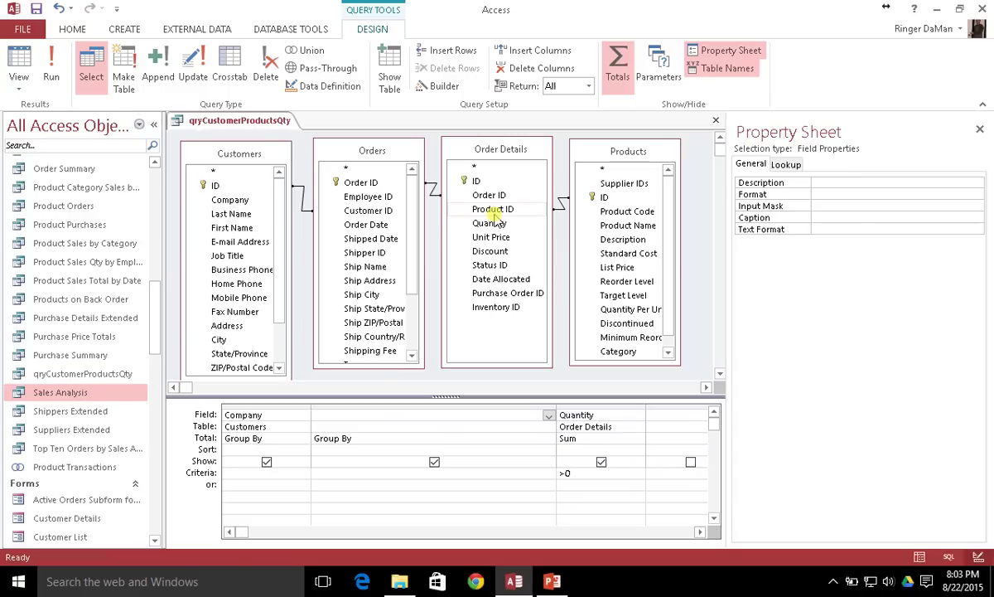
click(716, 121)
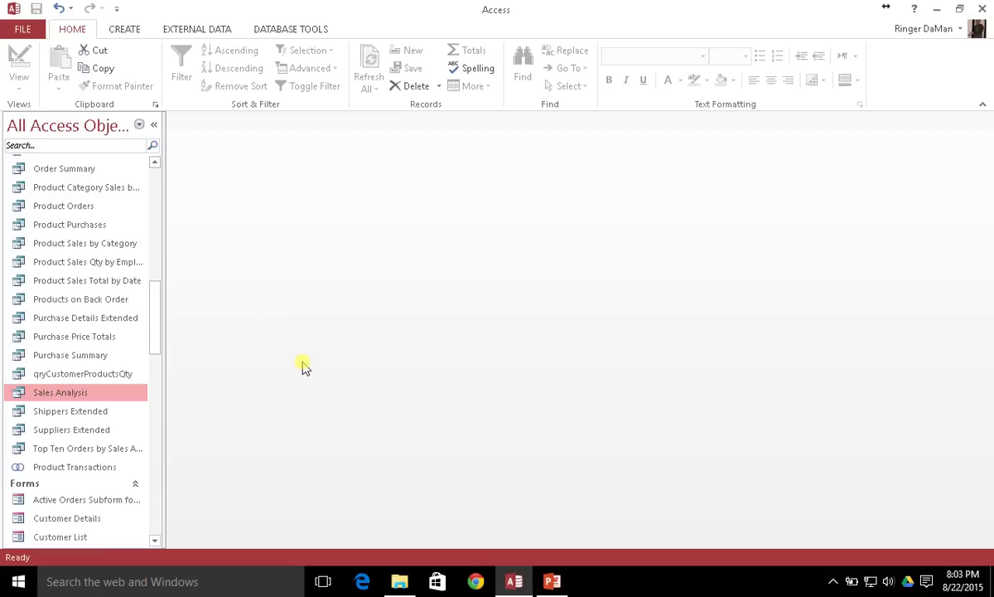
- Create a blank report in design view, shorten its Detail section to about 3 inches and enlarge the Page Header to about 0.625 inch
click(126, 29)
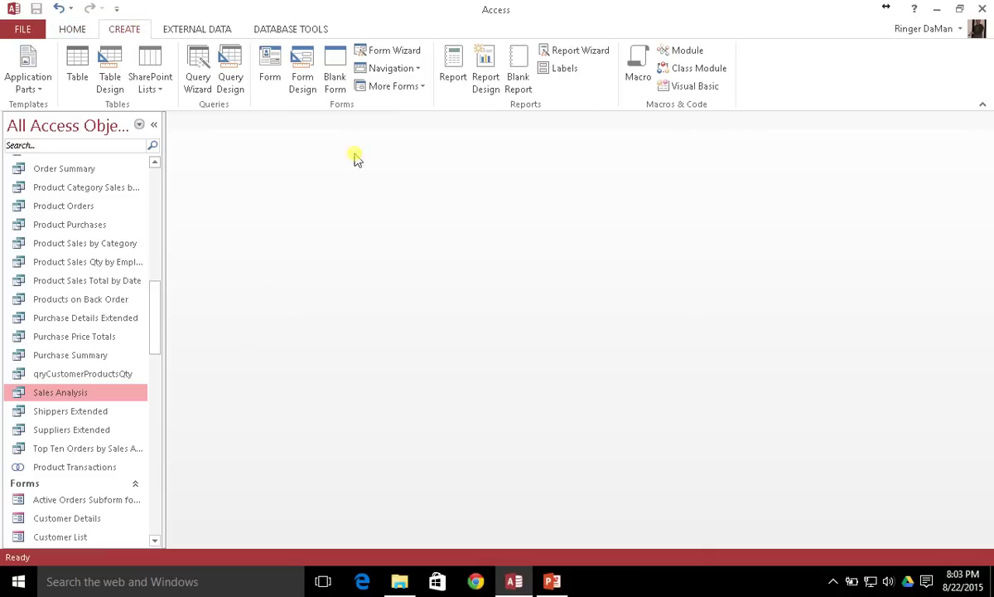
click(488, 66)
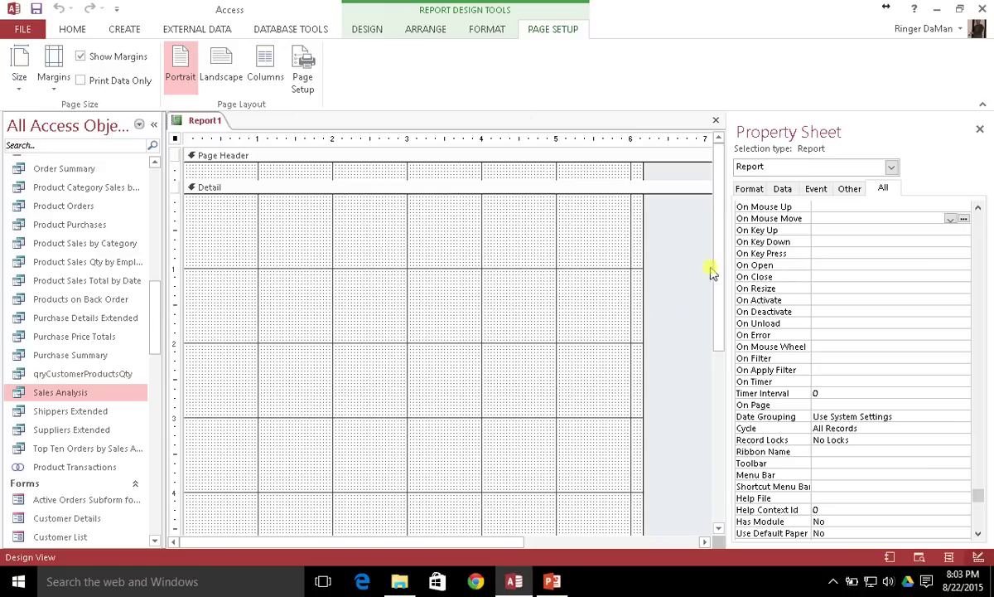
drag(715, 274, 715, 377)
click(566, 412)
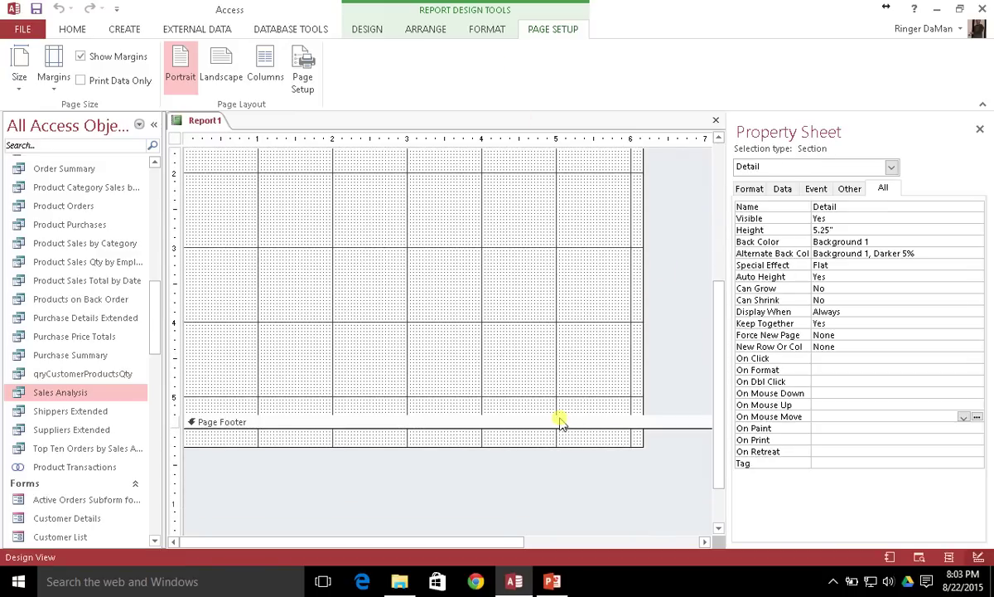
drag(560, 415, 576, 242)
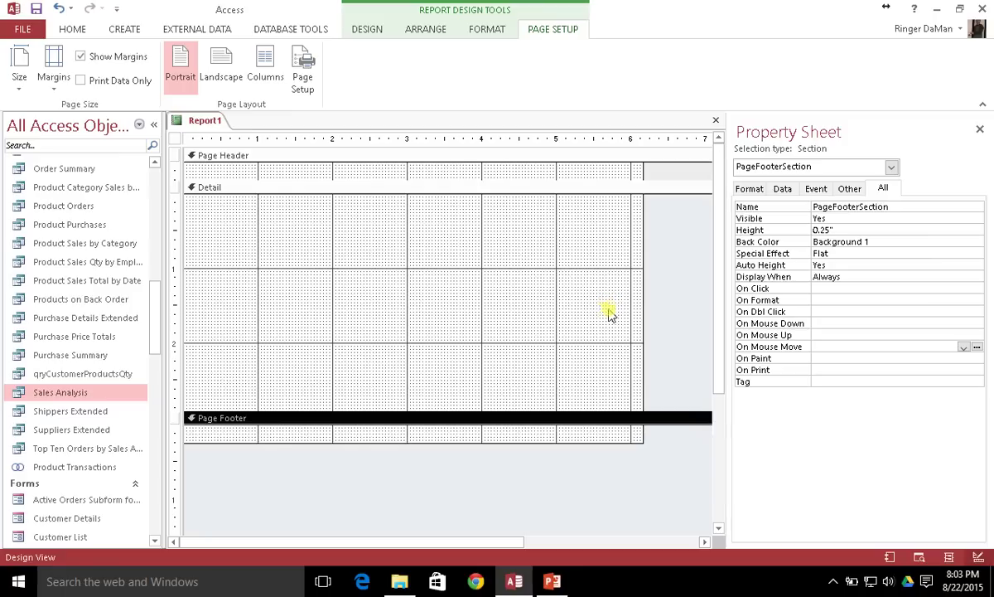
drag(451, 179, 452, 216)
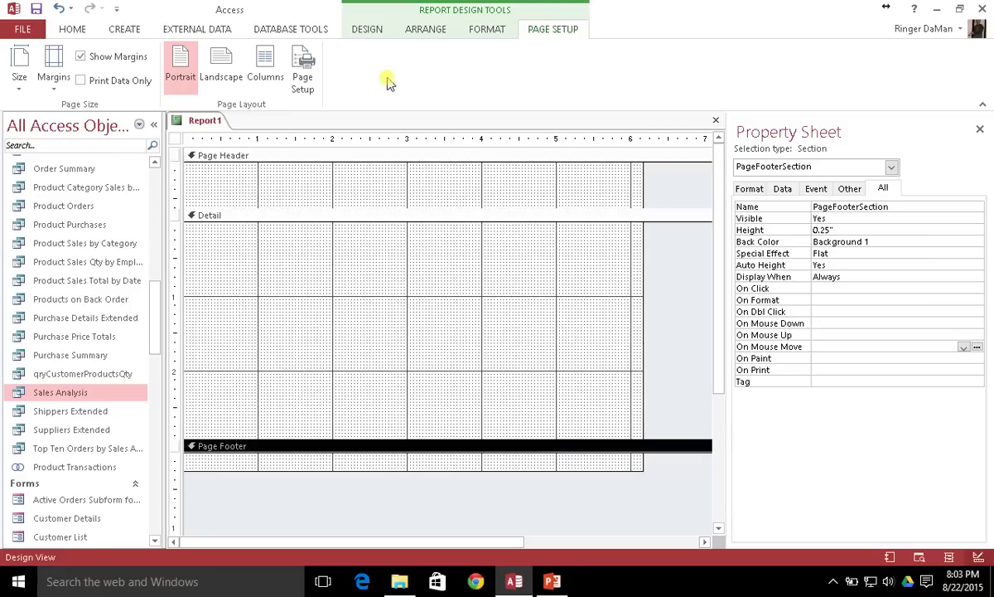
- Add a label reading "Products Sold Per Customer" to the report's Page Header
click(367, 29)
click(330, 69)
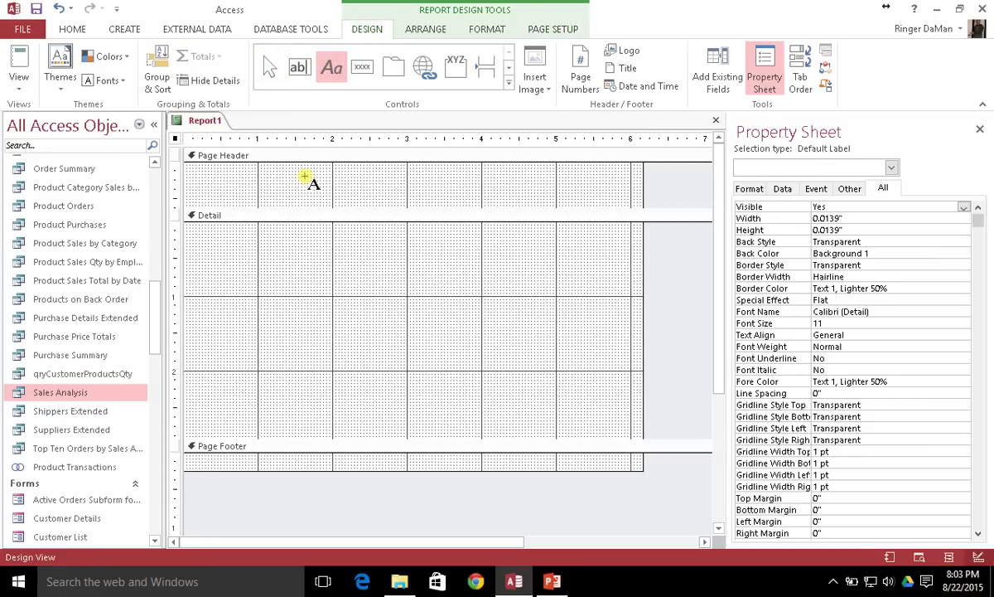
click(297, 170)
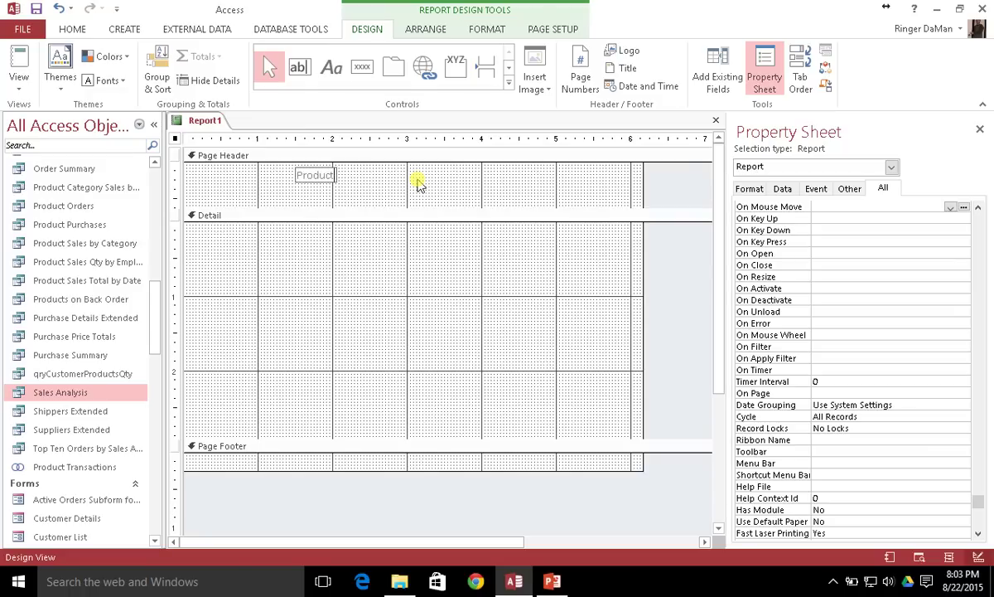
text(Products Sold Per C)
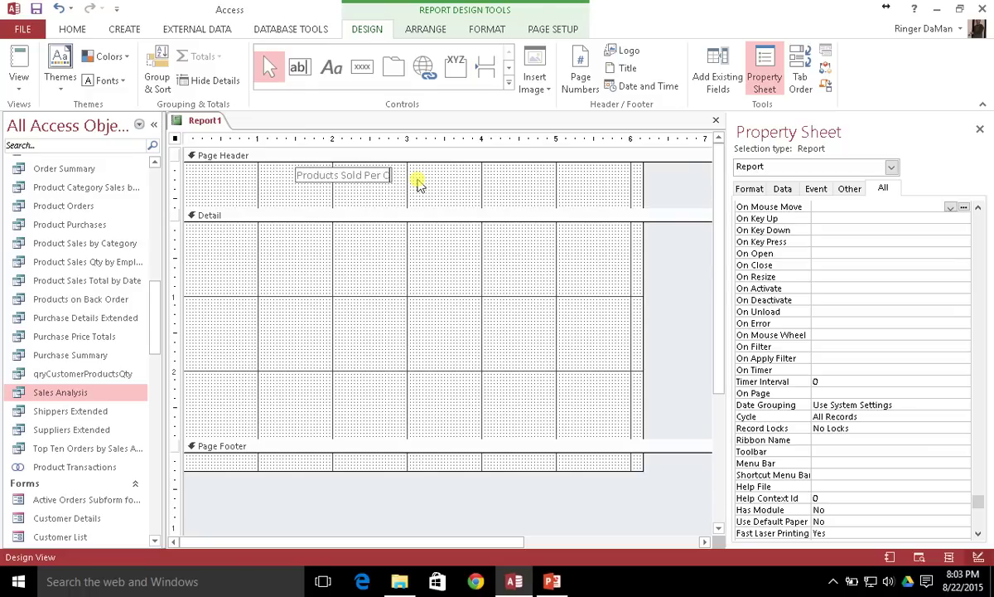
text(ustomer)
click(452, 176)
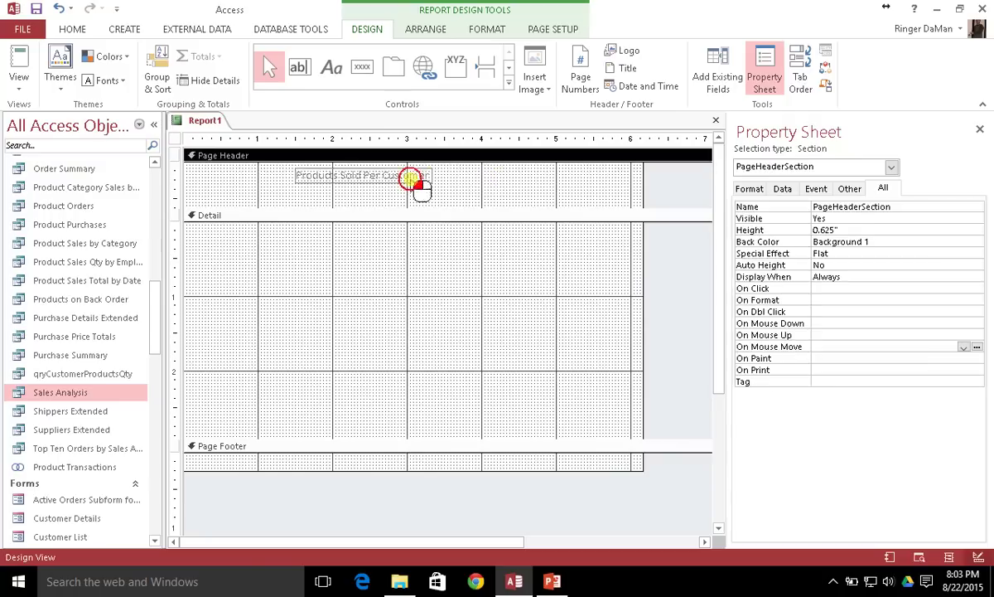
- Format the "Products Sold Per Customer" label in bold Berlin Sans FB at size 20
click(389, 175)
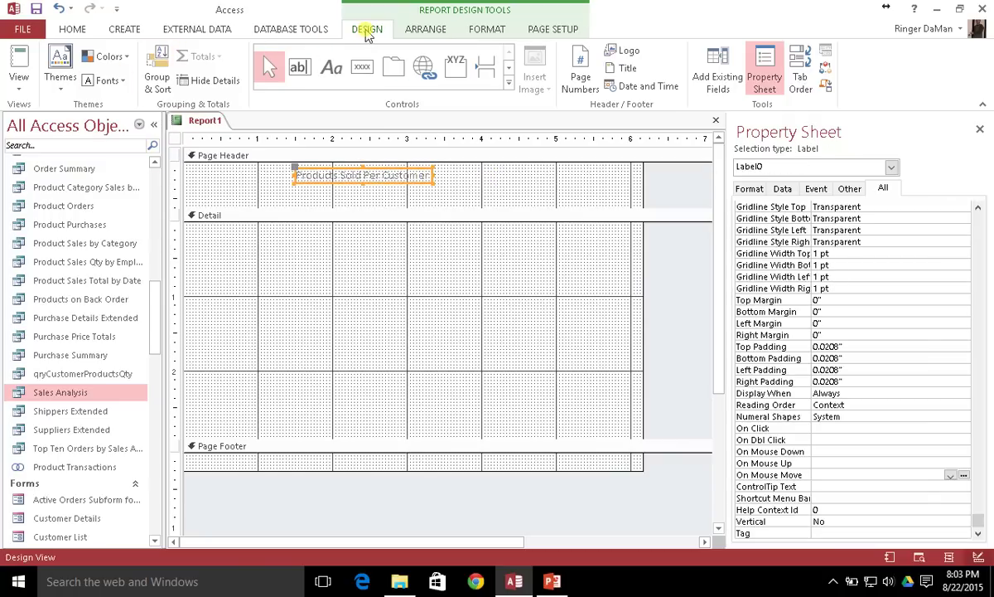
click(537, 29)
click(485, 30)
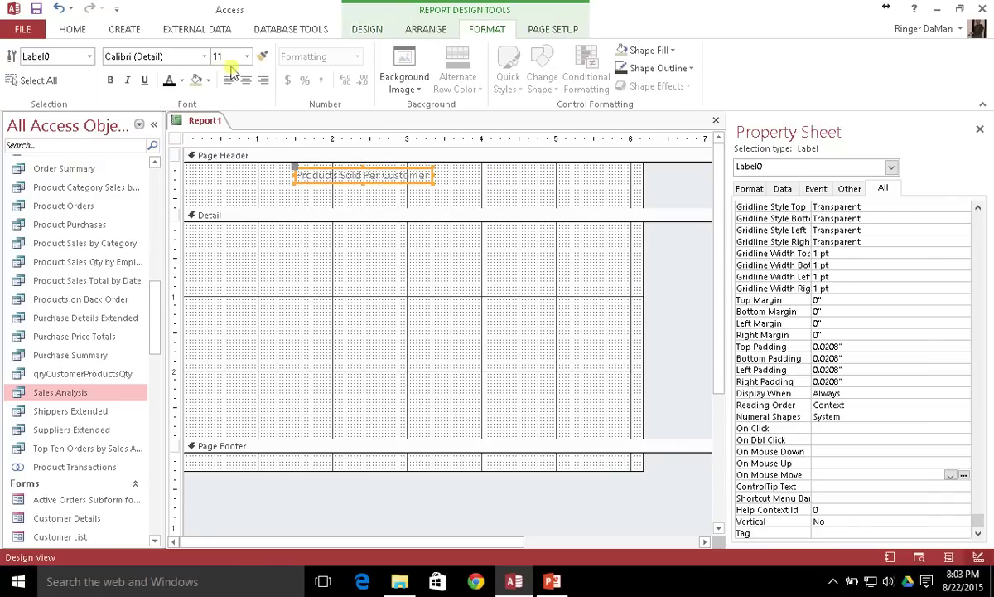
click(205, 56)
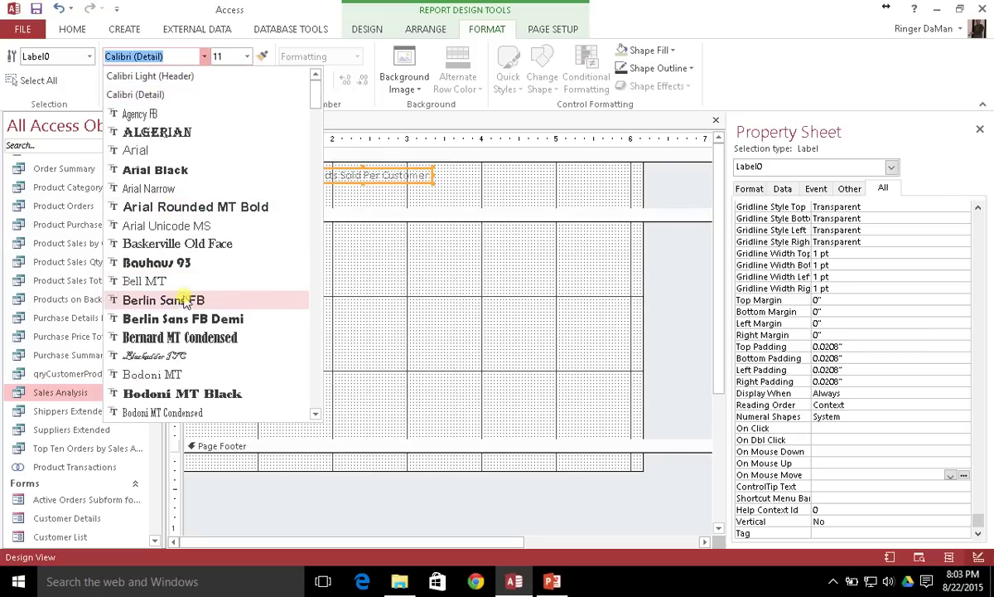
click(162, 362)
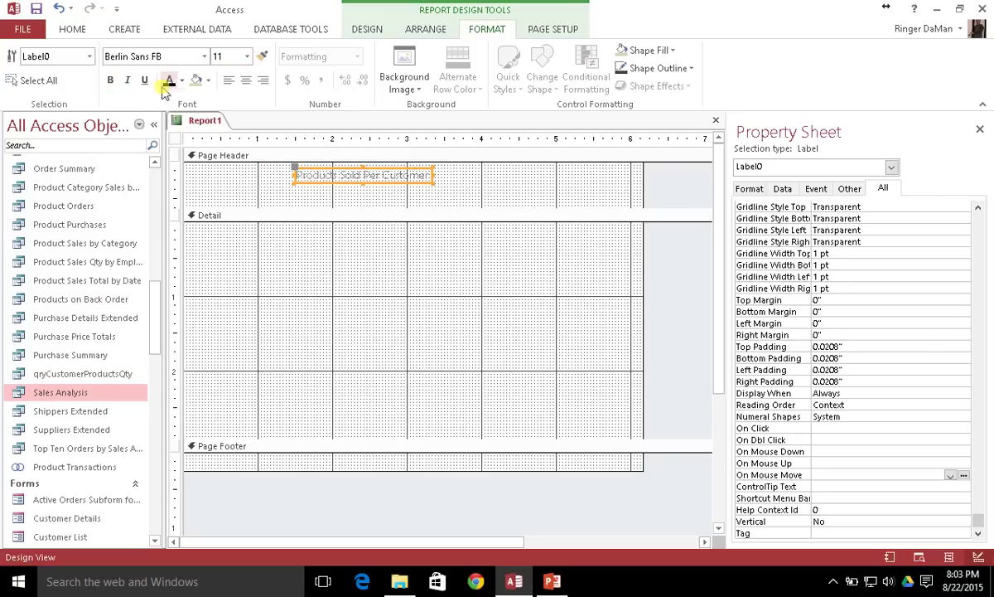
click(111, 80)
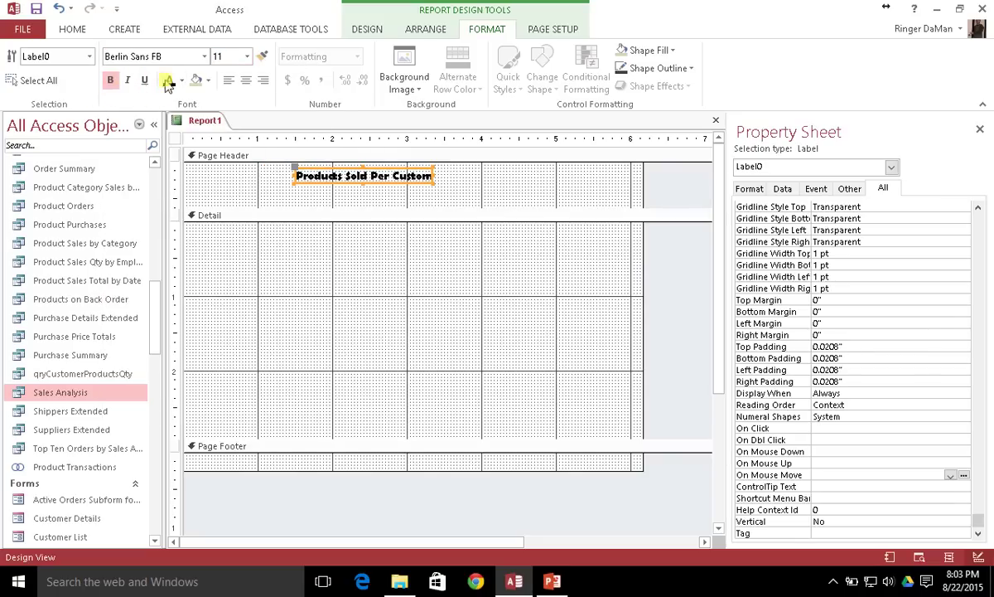
click(247, 57)
click(222, 184)
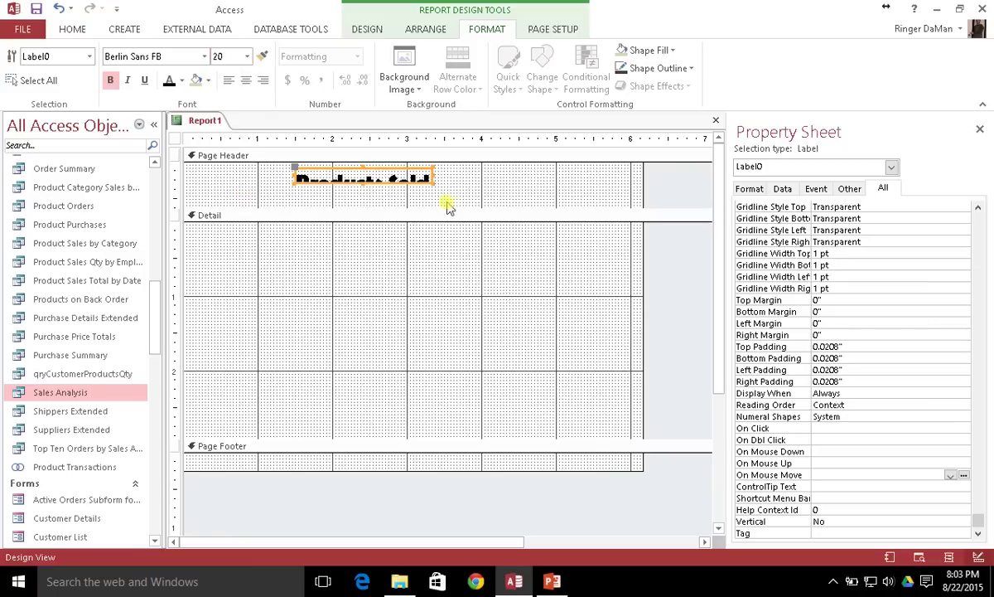
- Resize the title label to fit its text and move it to start at about 1 inch in the Page Header
double_click(432, 183)
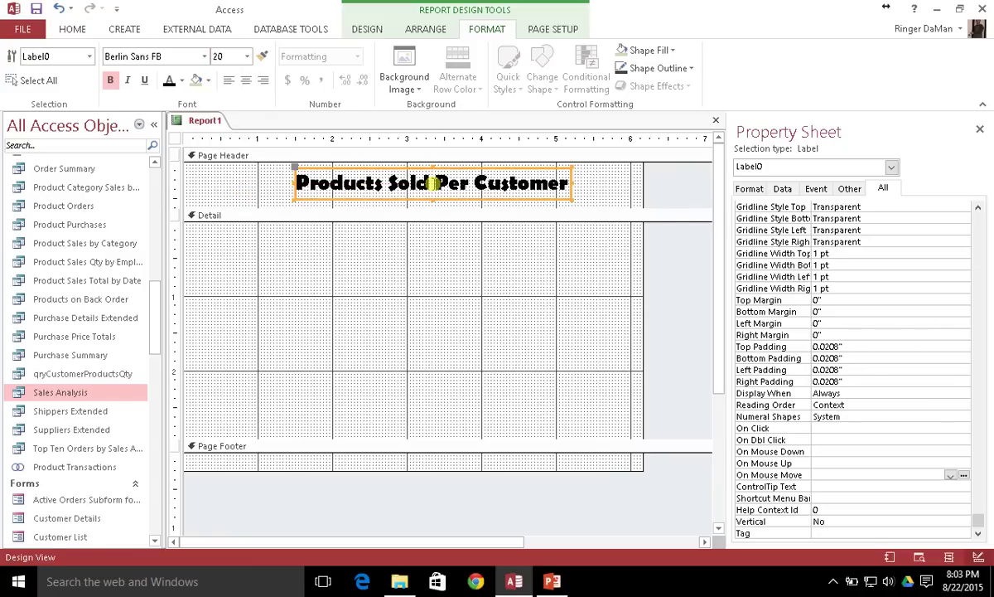
drag(487, 161, 483, 168)
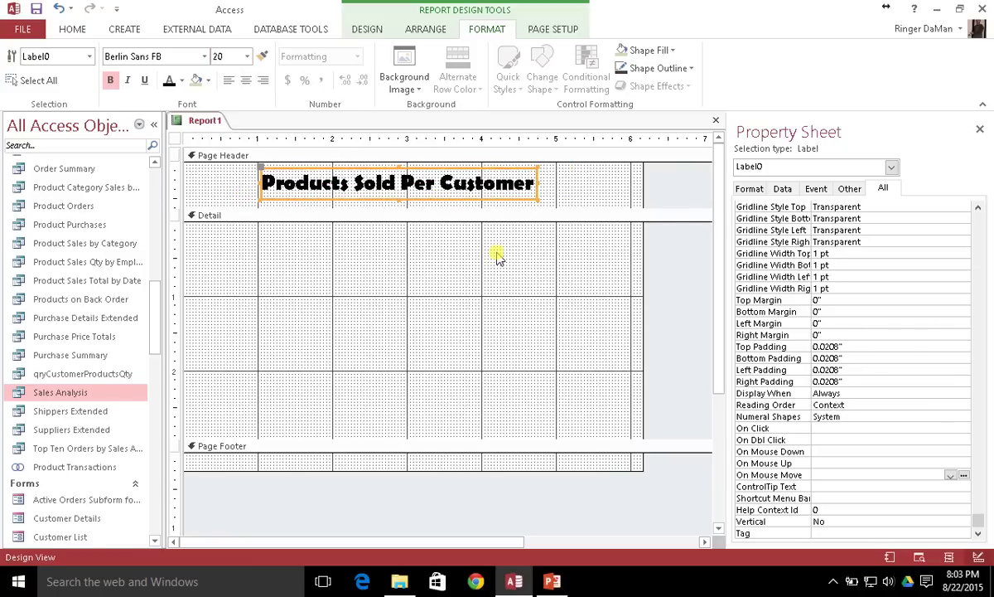
click(499, 255)
- Fill the Page Header section with a light green background color
click(493, 157)
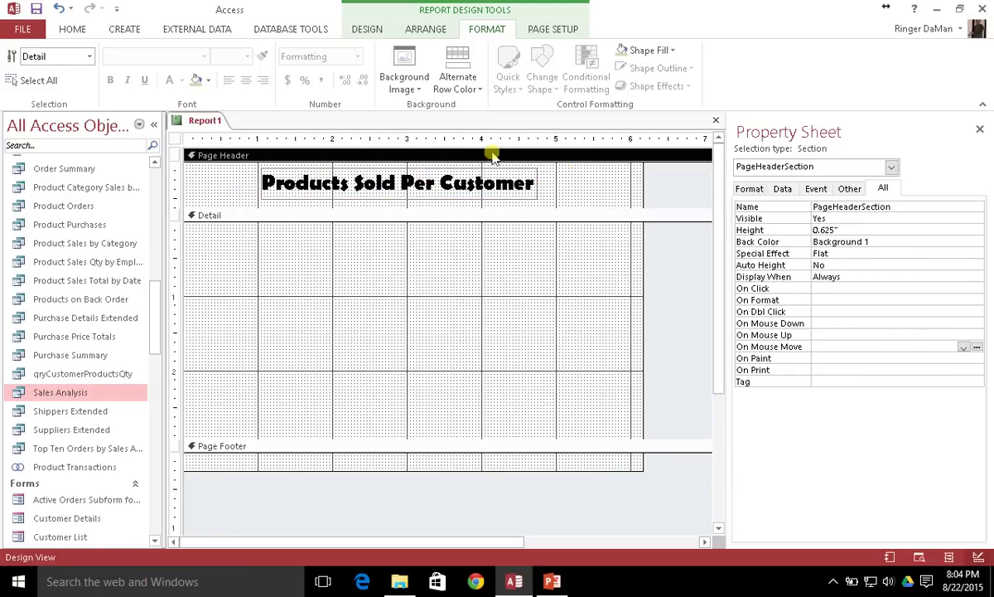
right_click(375, 156)
mouse_move(347, 240)
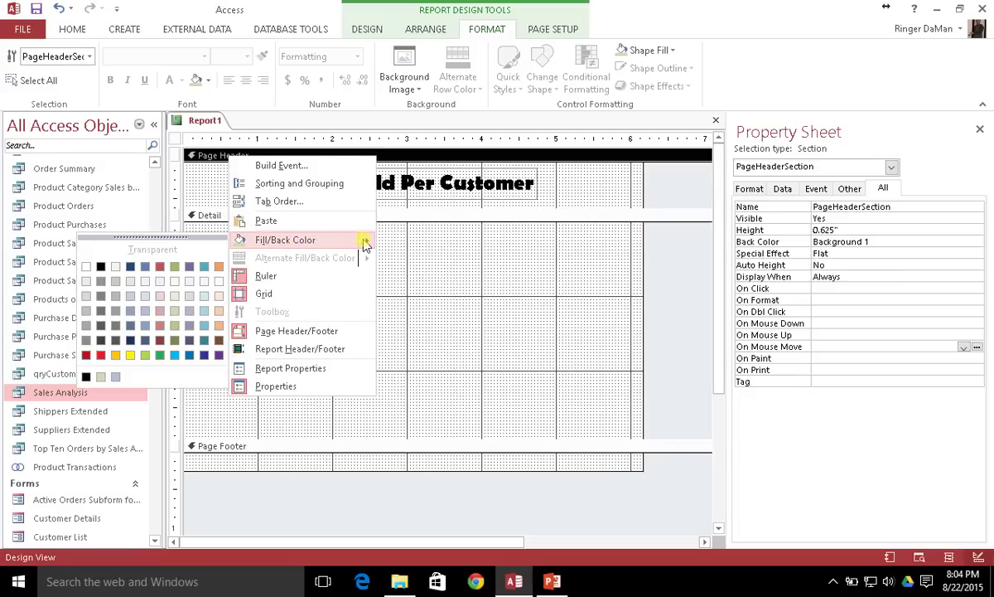
click(175, 314)
click(413, 248)
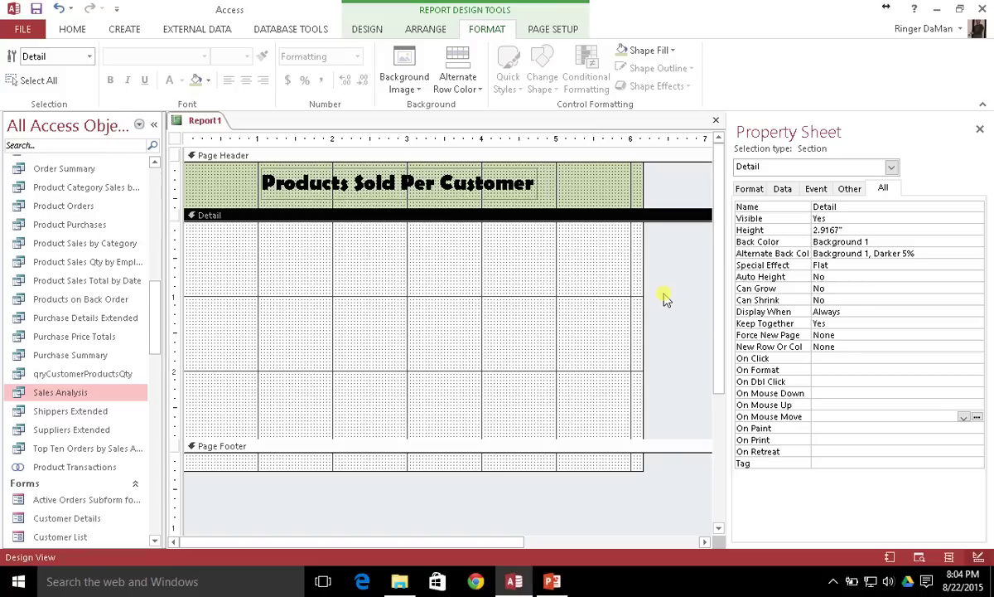
click(503, 286)
- Select the whole report and open the Query Builder for its Record Source property
click(175, 142)
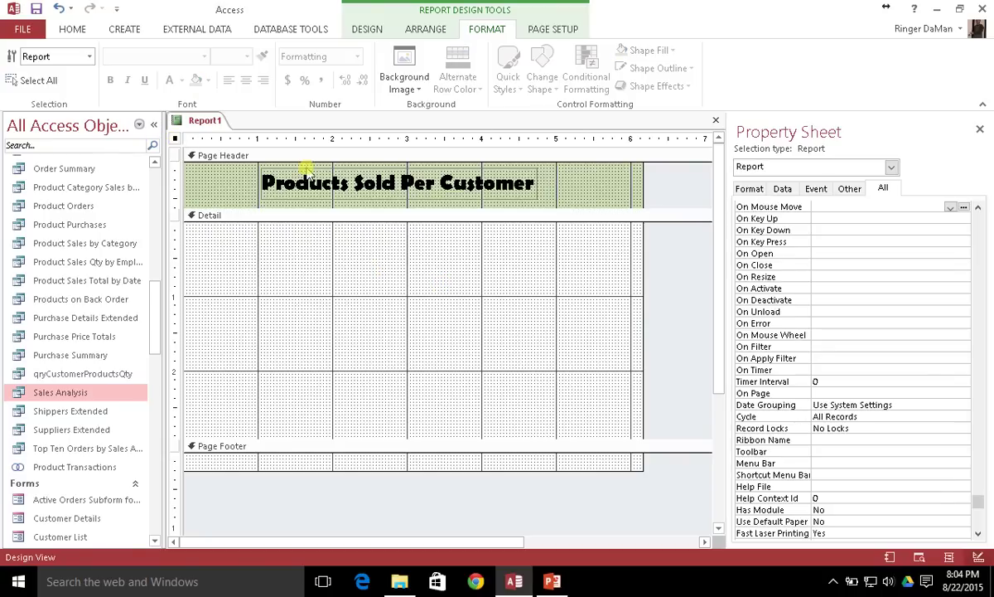
click(784, 188)
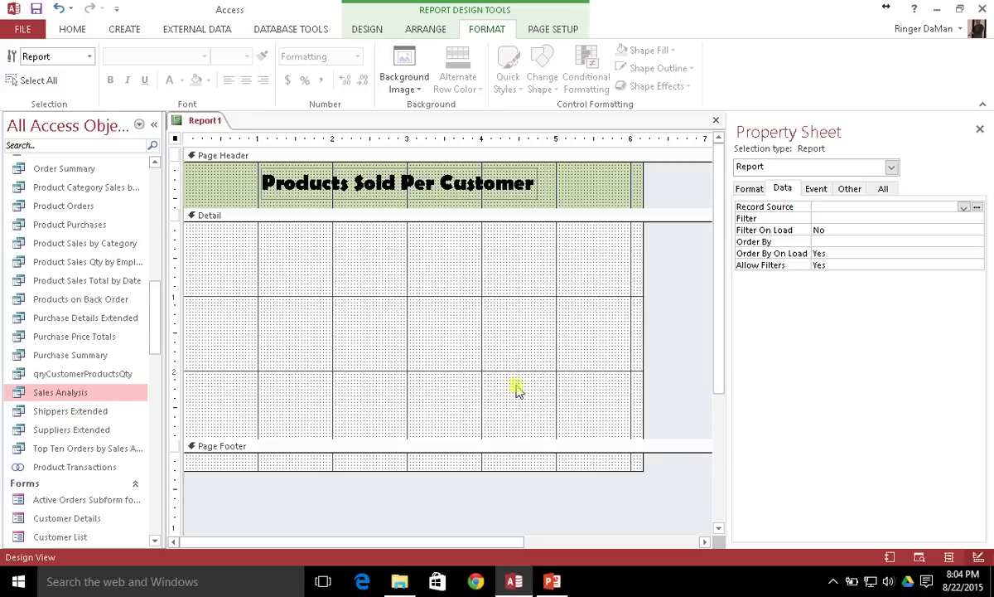
click(219, 215)
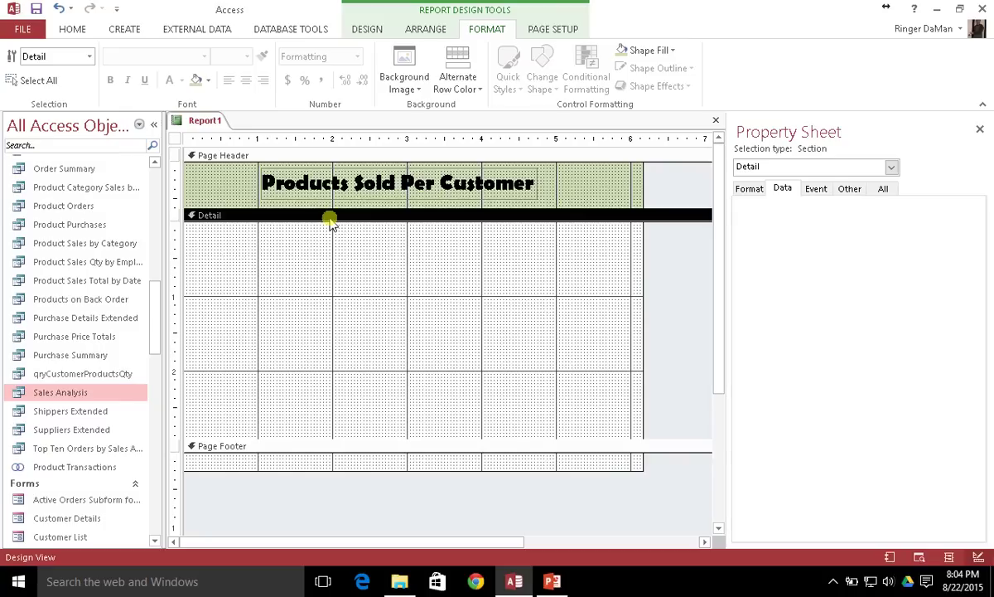
click(175, 139)
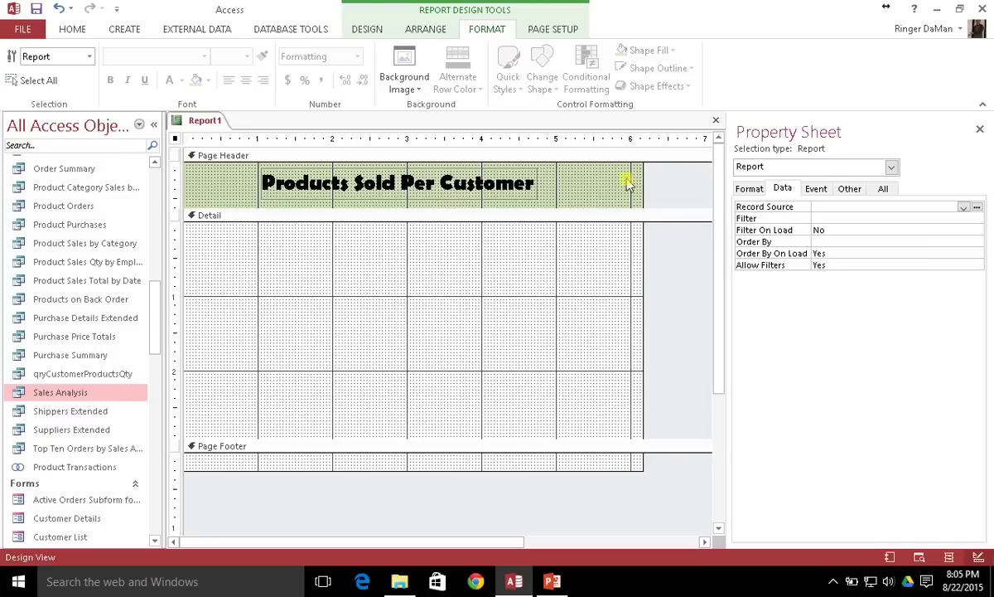
click(829, 206)
click(977, 206)
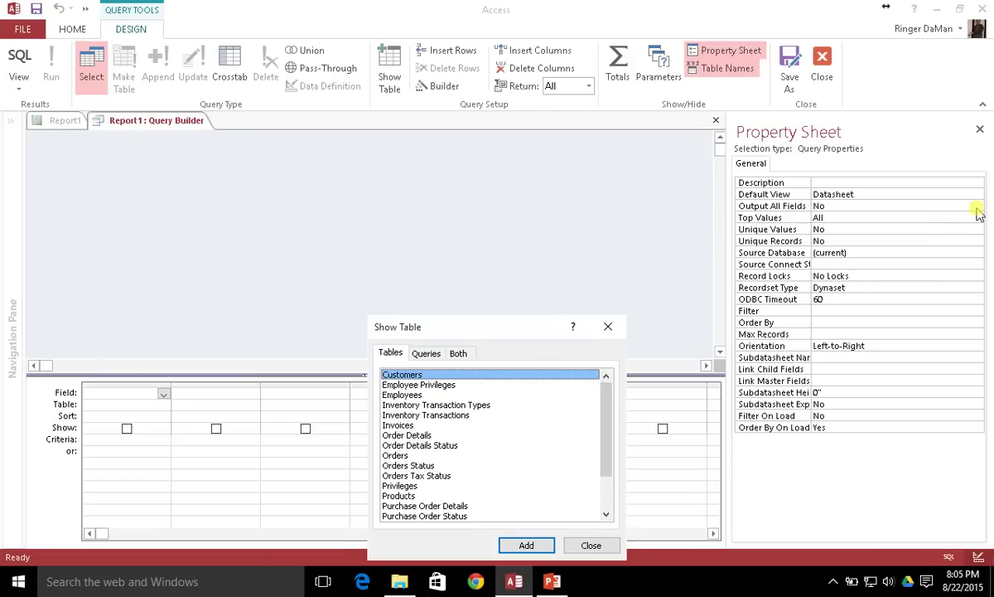
- Add the query qryCustomerProductsQty as the source in the report's Query Builder and finish adding tables
drag(497, 326, 354, 176)
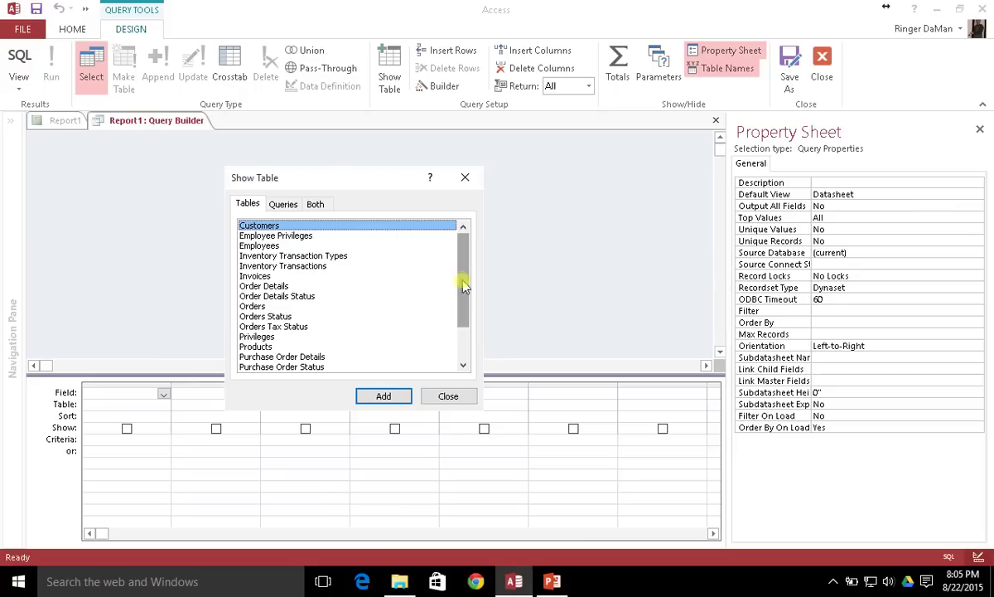
drag(461, 280, 455, 366)
click(282, 204)
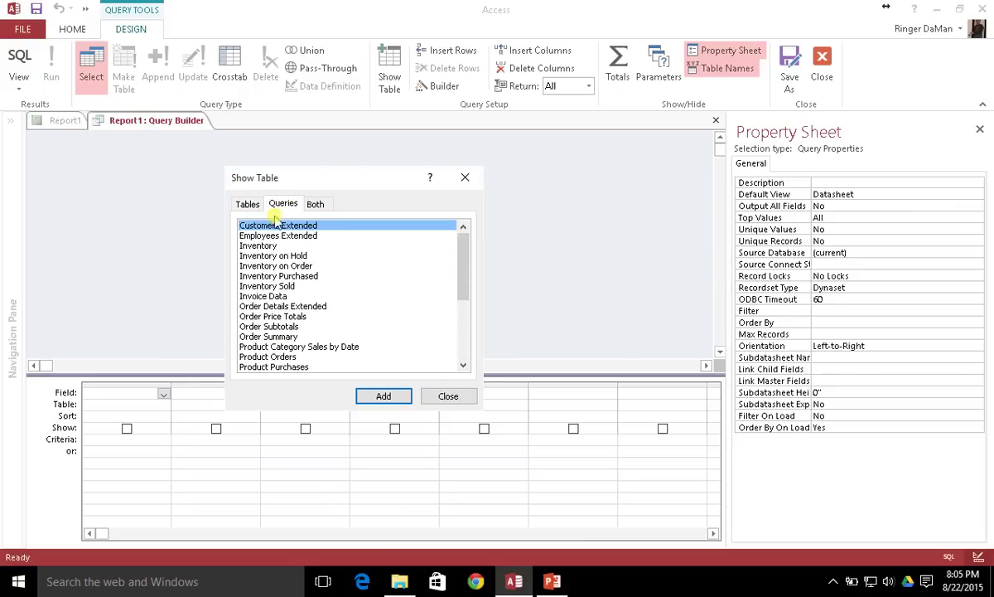
drag(464, 272, 469, 328)
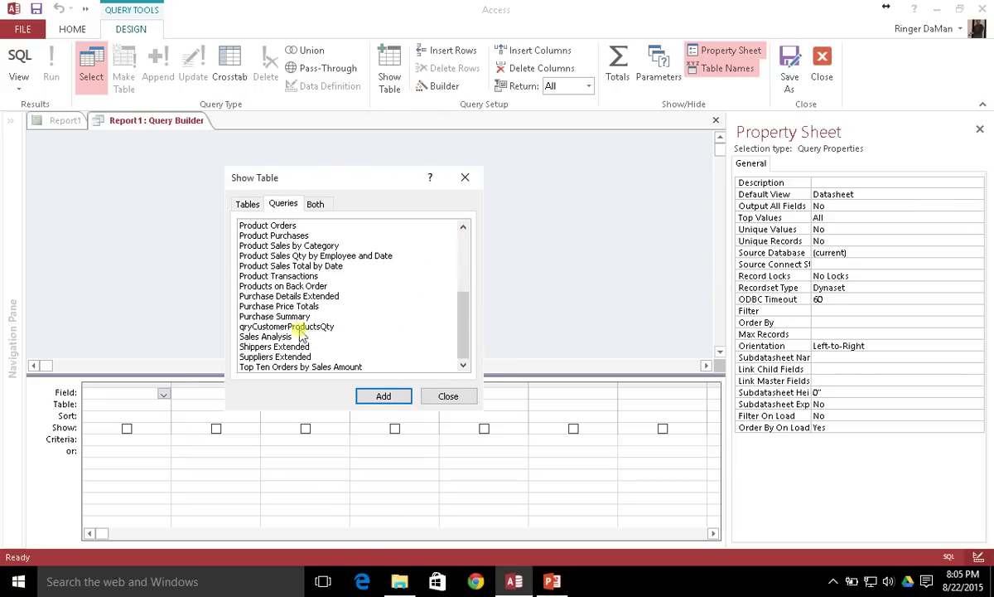
click(262, 326)
click(384, 395)
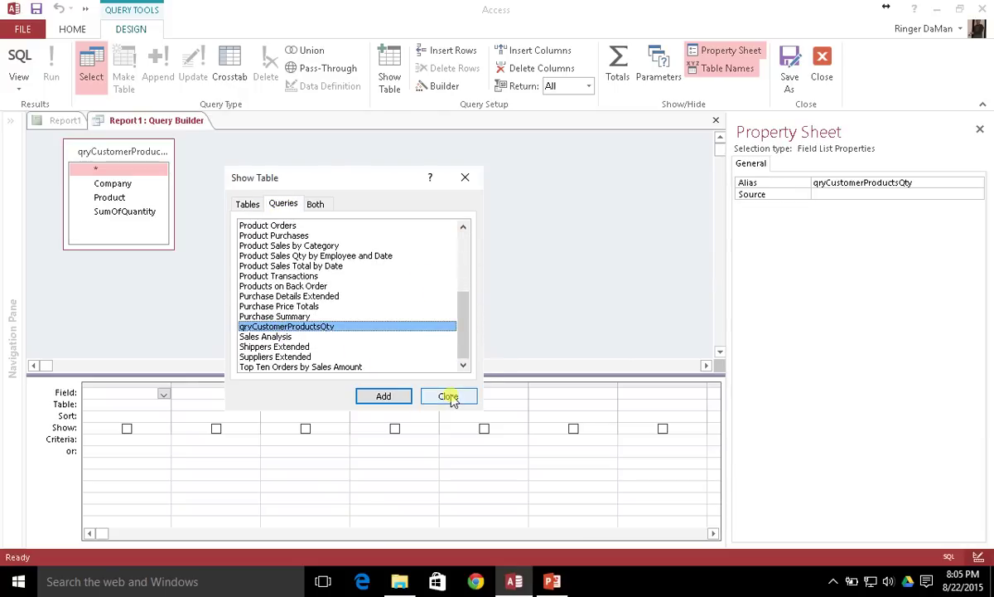
click(448, 395)
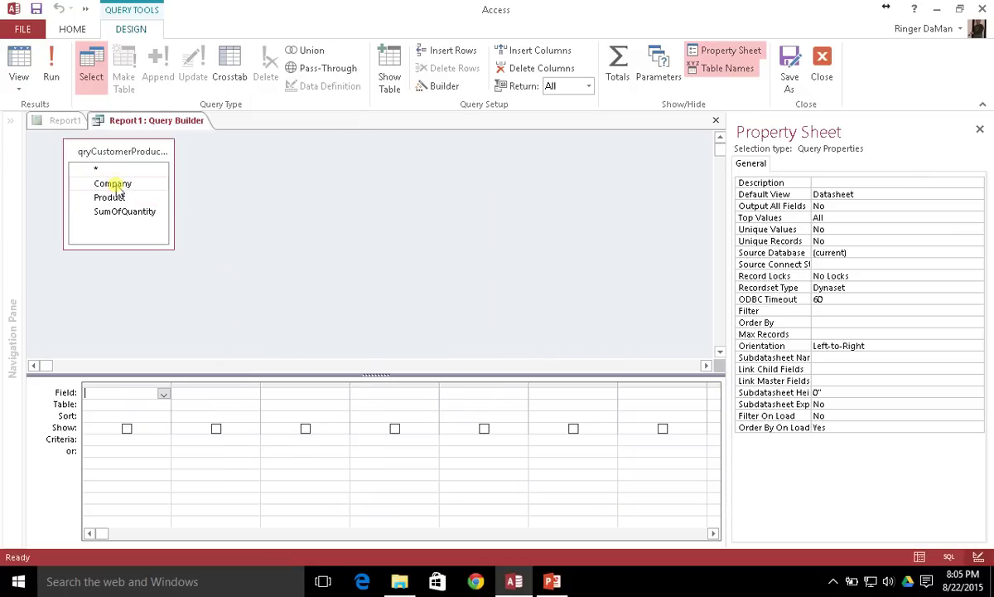
- Add the Company field to the query grid and enlarge the qryCustomerProductsQty field list to show its full name
click(116, 184)
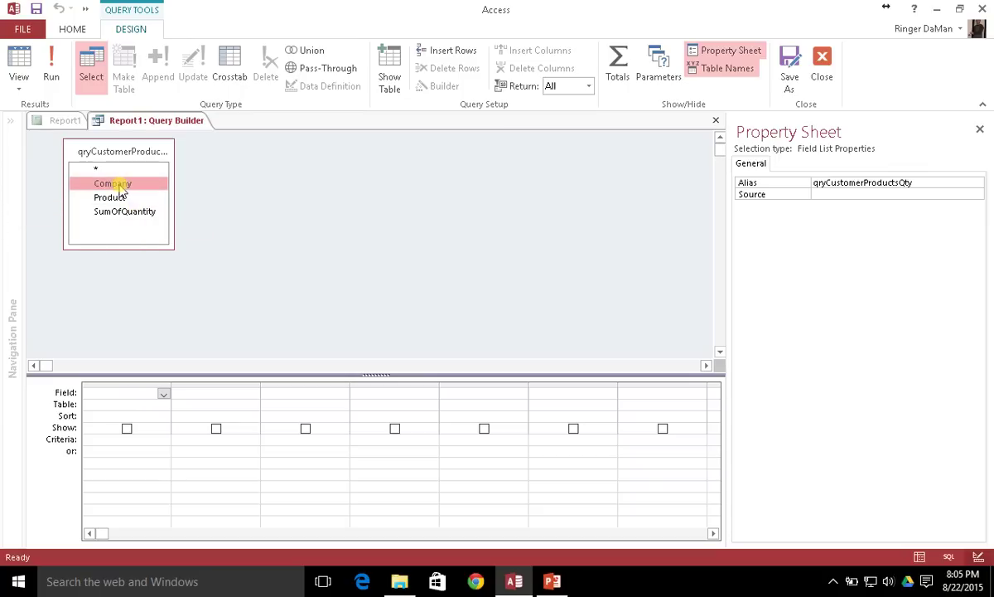
drag(121, 189, 132, 392)
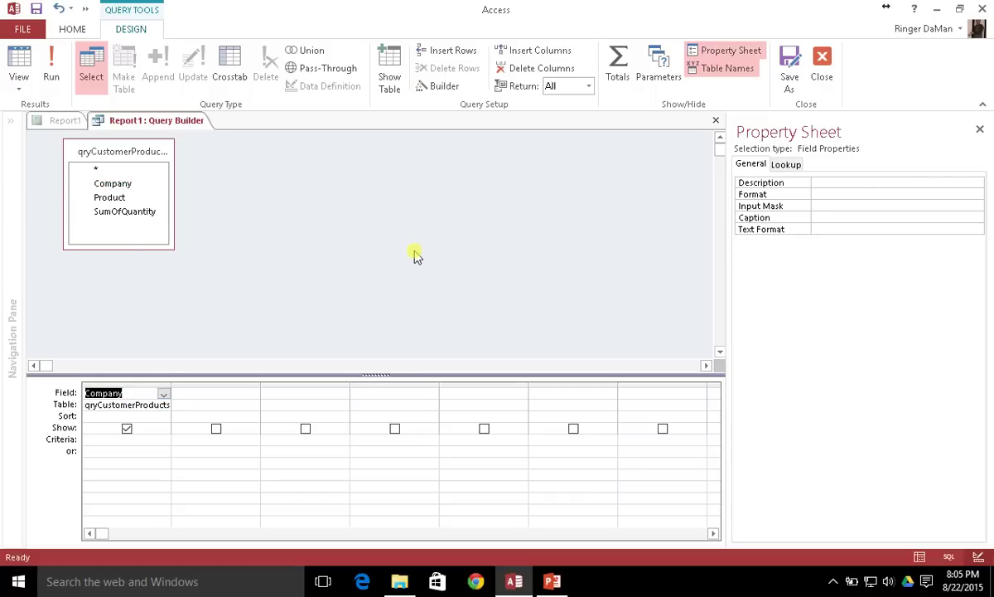
drag(172, 248, 286, 264)
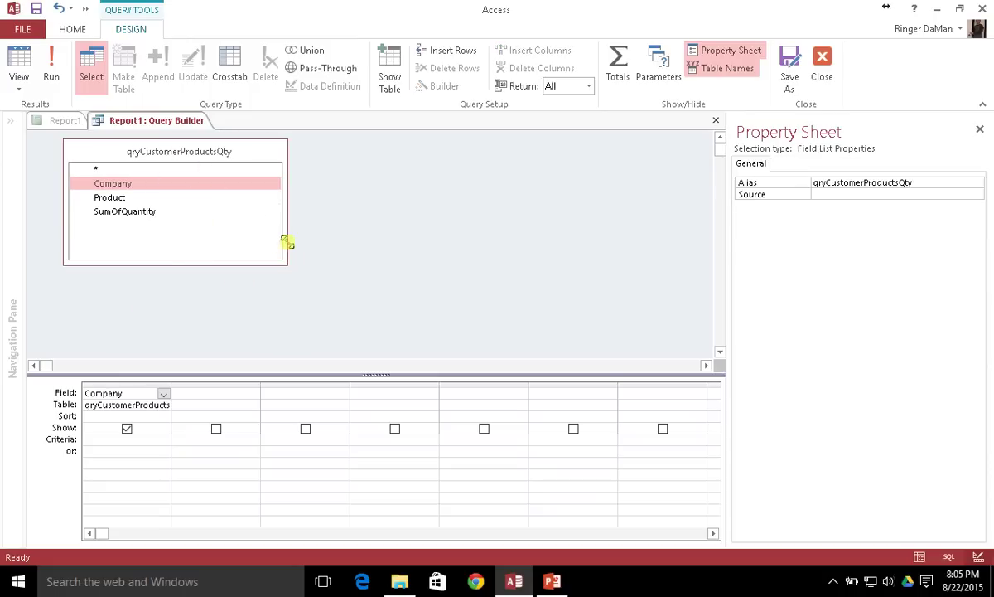
click(128, 203)
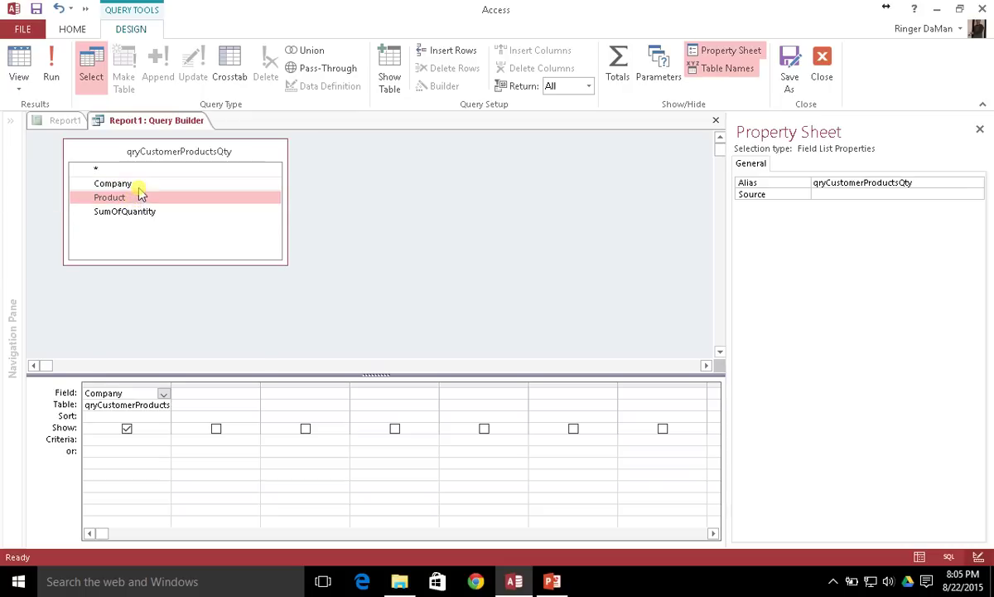
click(141, 187)
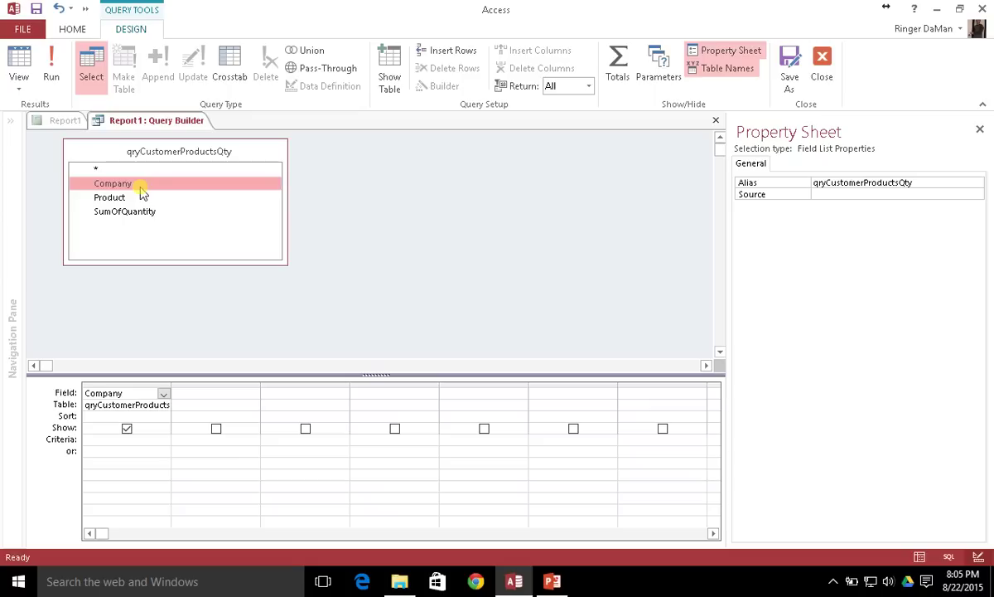
click(153, 417)
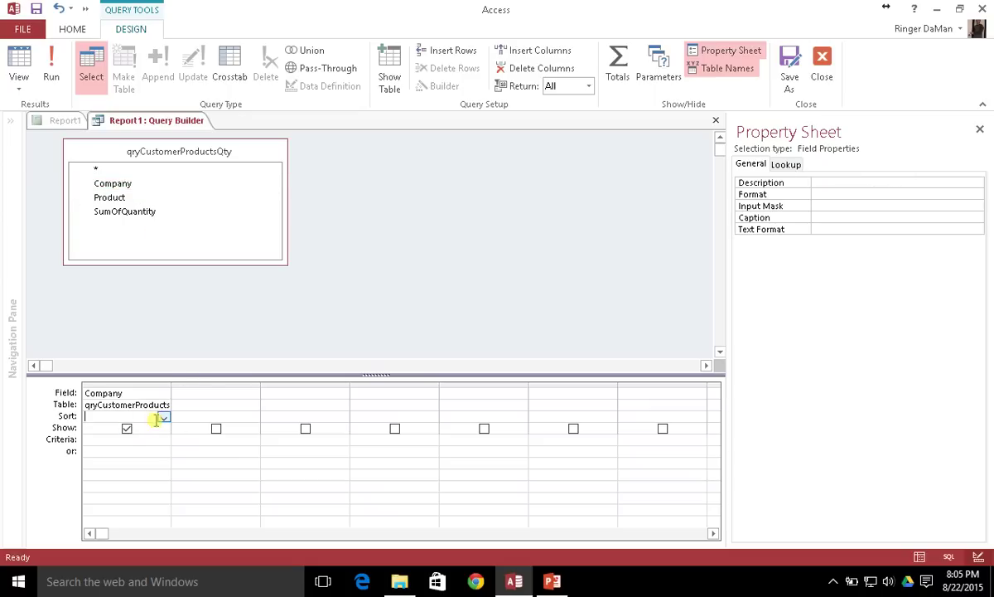
click(140, 442)
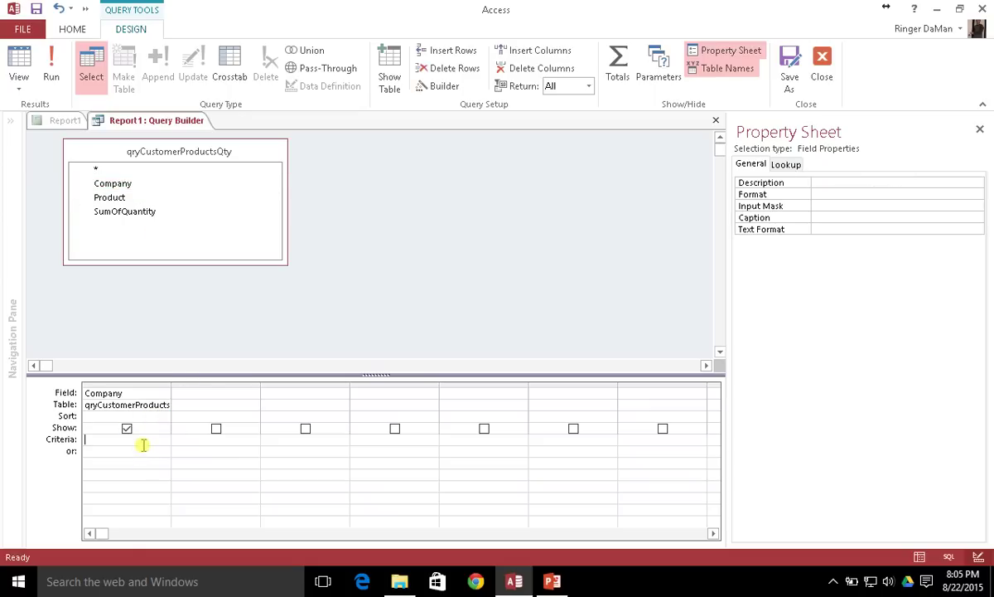
- View the Company field's records in datasheet view with totals grouping turned off
click(617, 66)
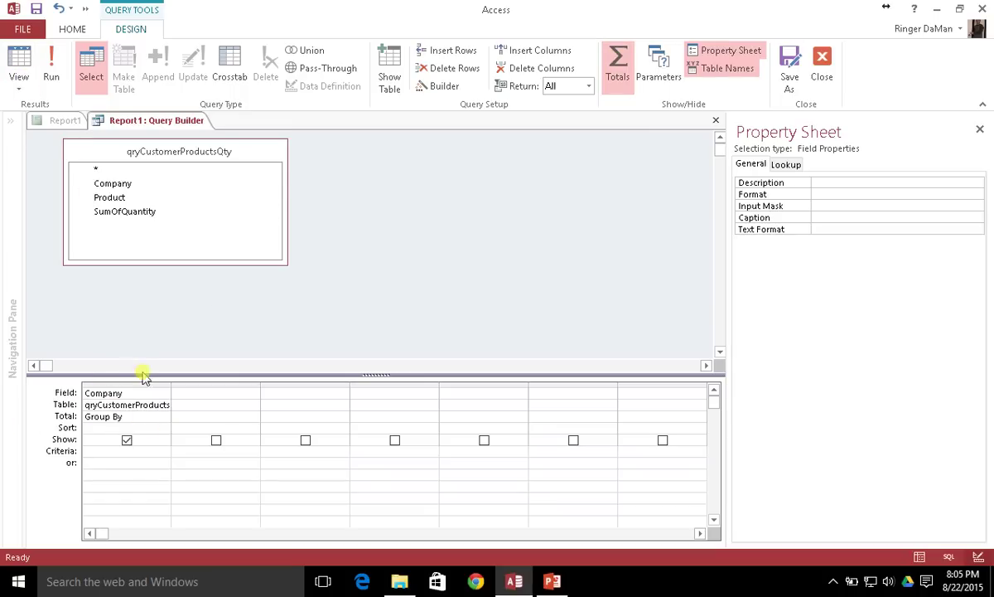
click(617, 55)
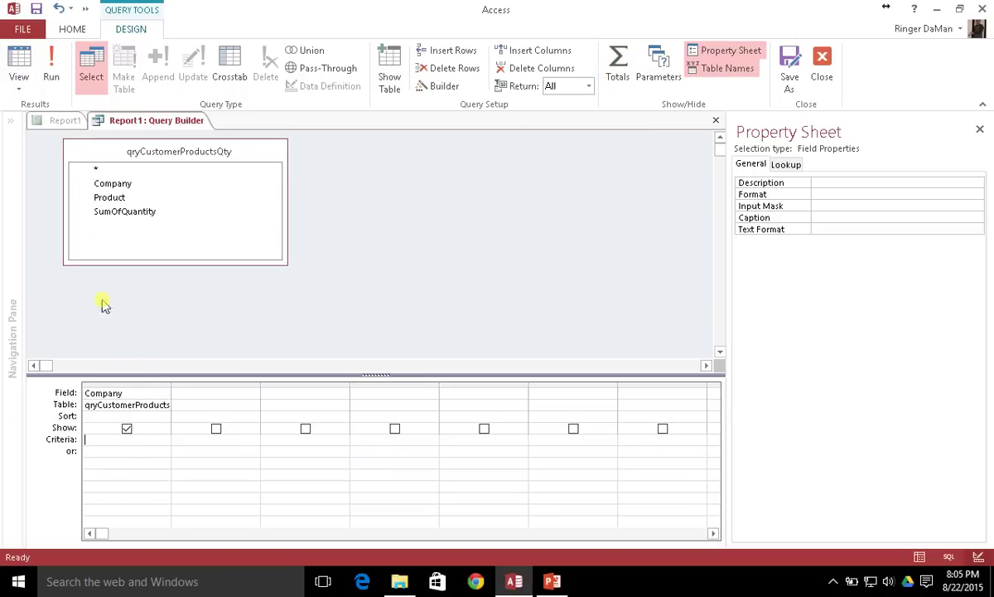
click(16, 72)
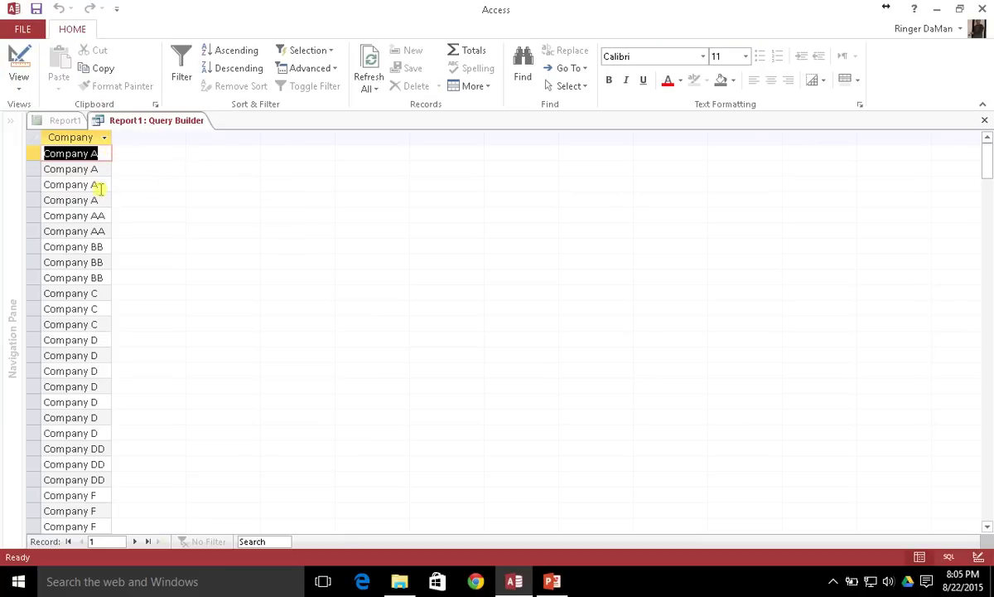
right_click(167, 122)
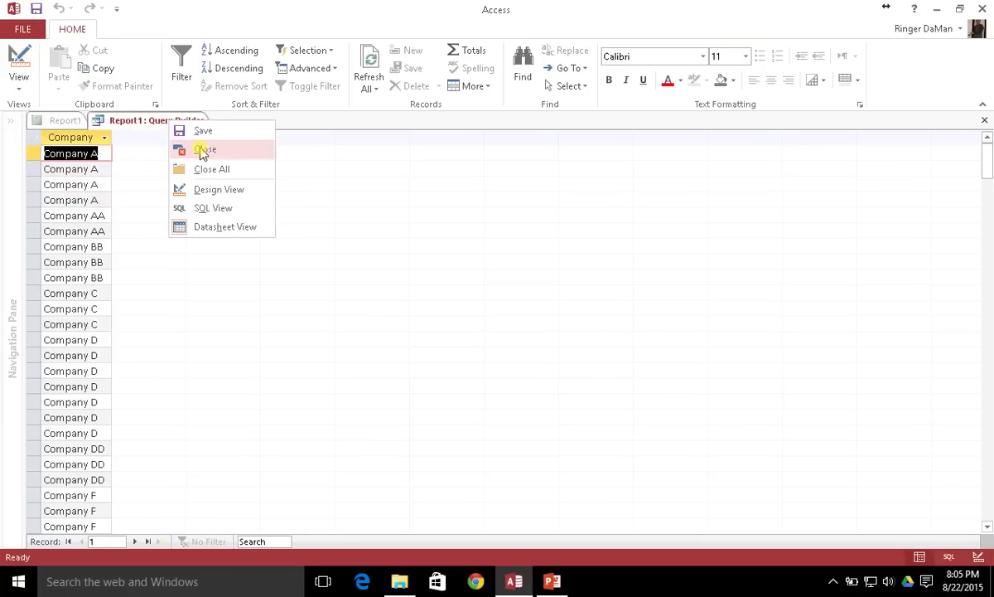
- Return to the query design, turn on totals to group by Company, and preview the datasheet
click(222, 190)
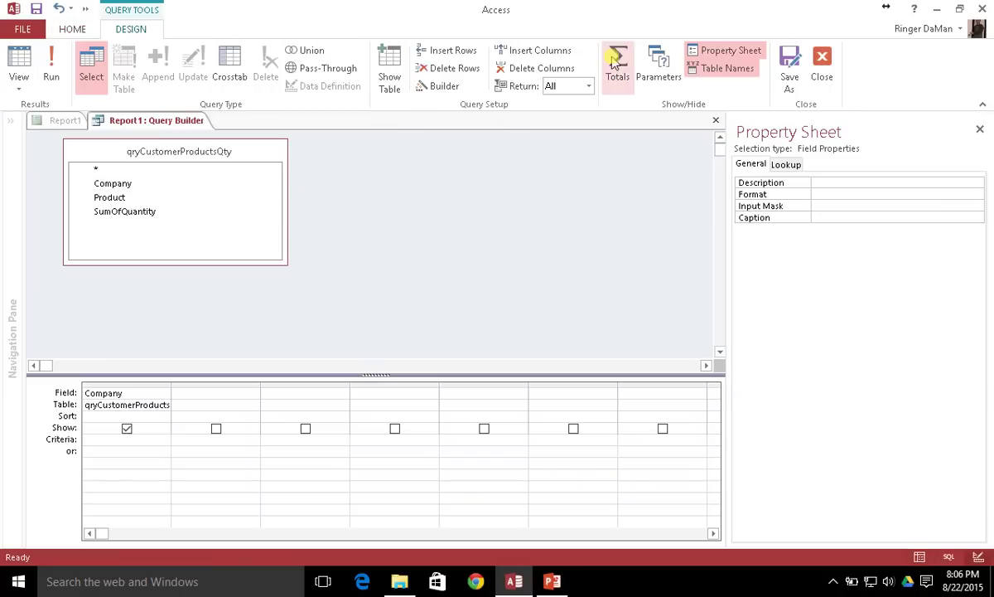
click(615, 62)
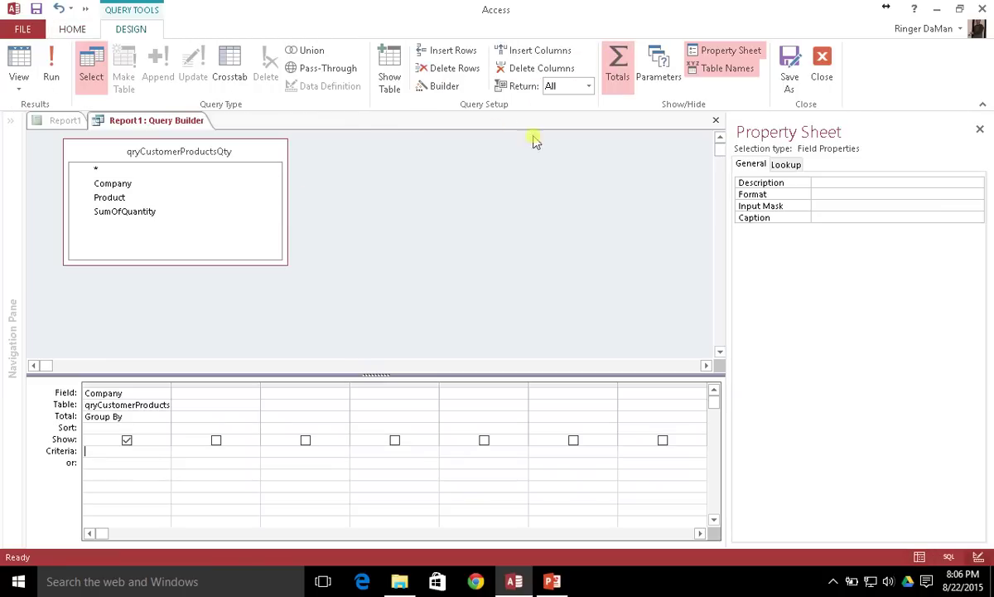
click(24, 63)
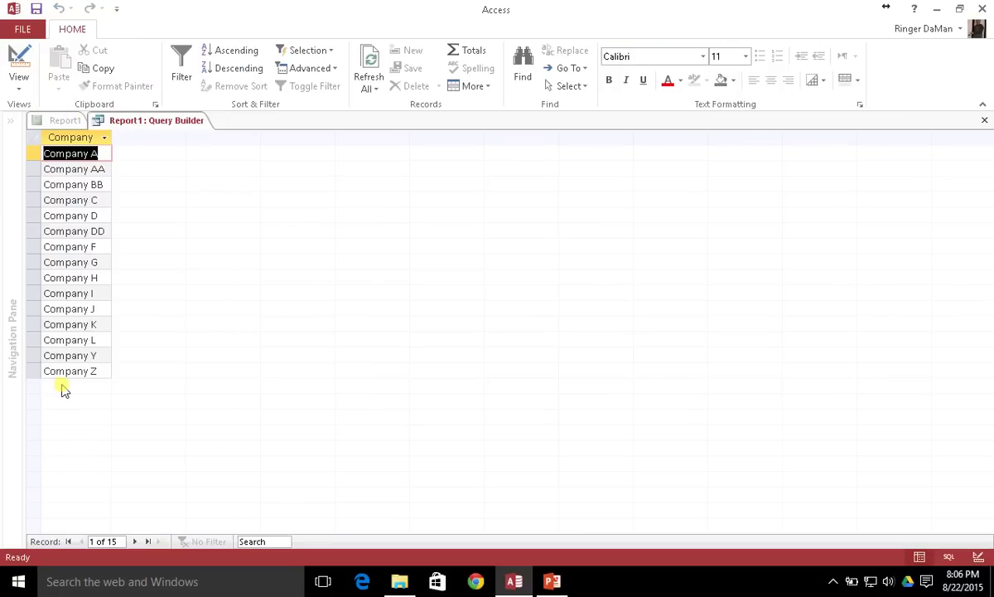
- Save the grouped query as the report's record source and close the Query Builder
click(19, 60)
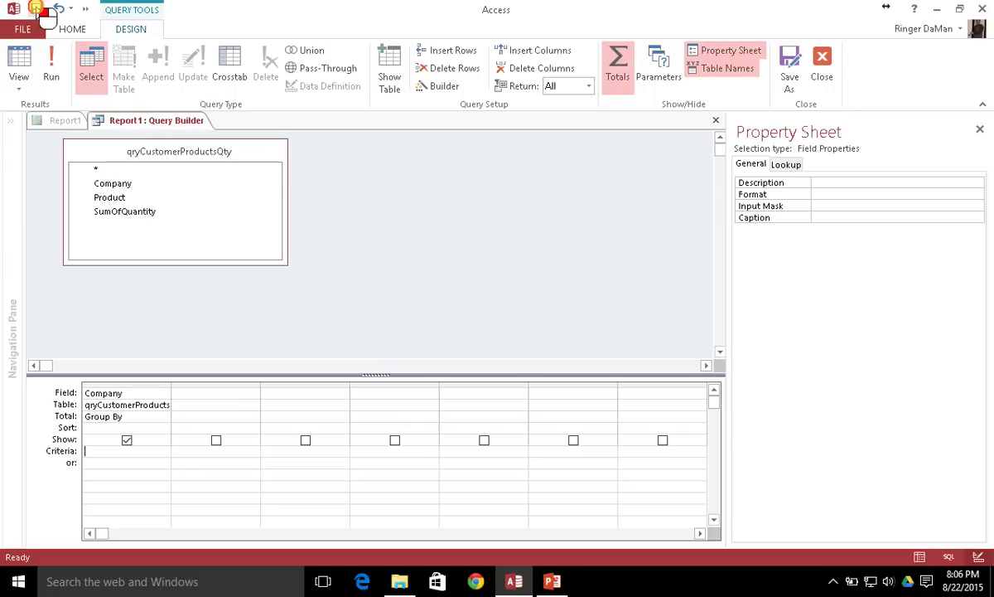
click(825, 65)
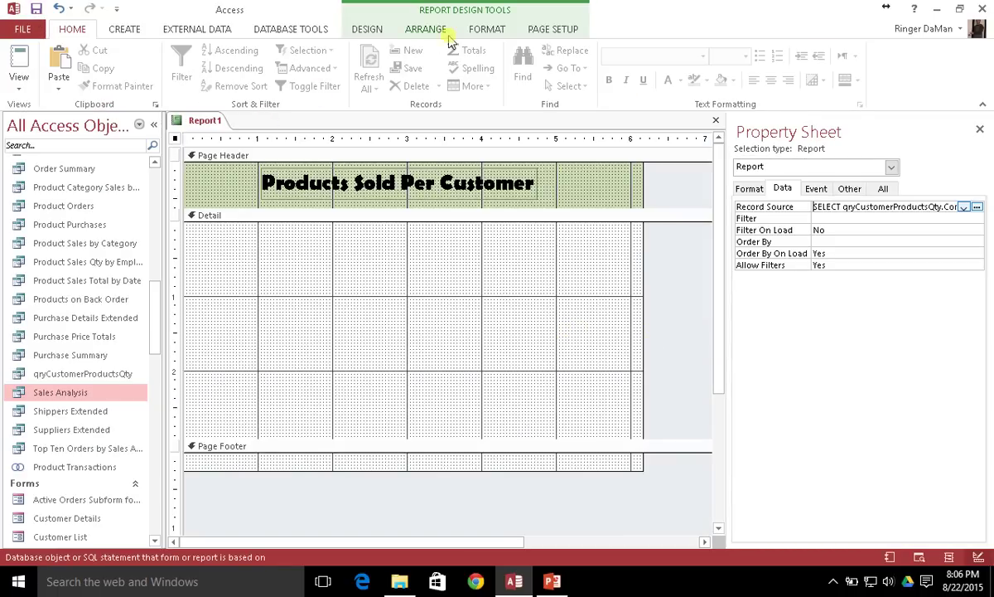
- Add a text box with its label near the top of the report's Detail section
click(367, 30)
click(298, 66)
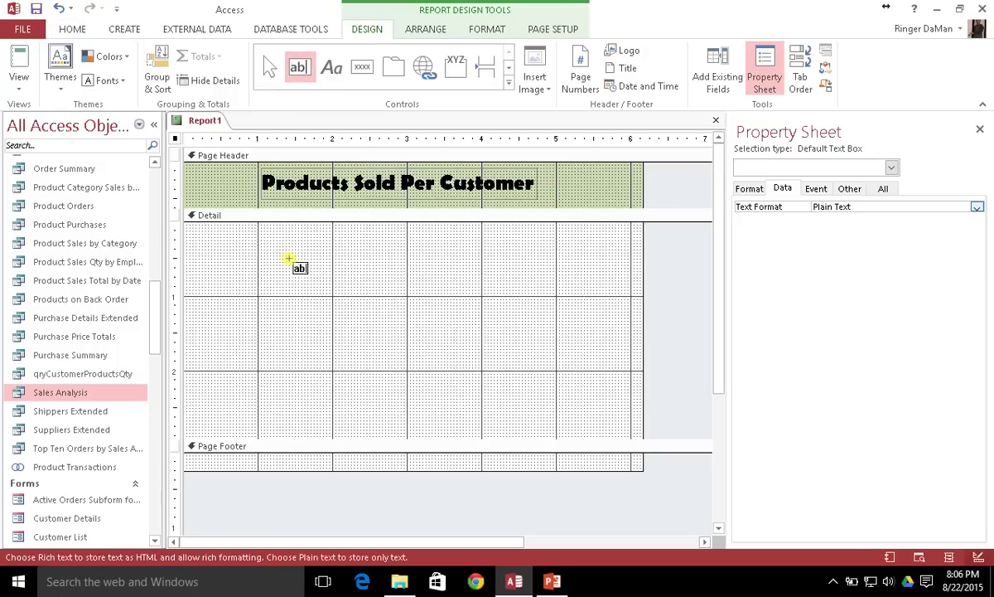
click(276, 226)
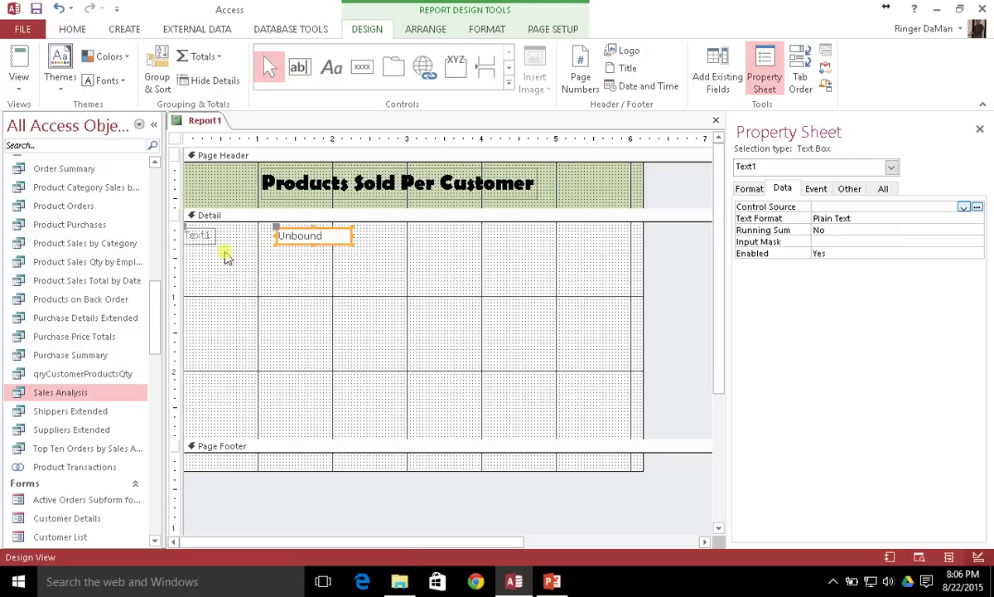
- Nudge the text box's label slightly away from the section edge and change its caption to "Company Name:"
click(203, 235)
click(183, 227)
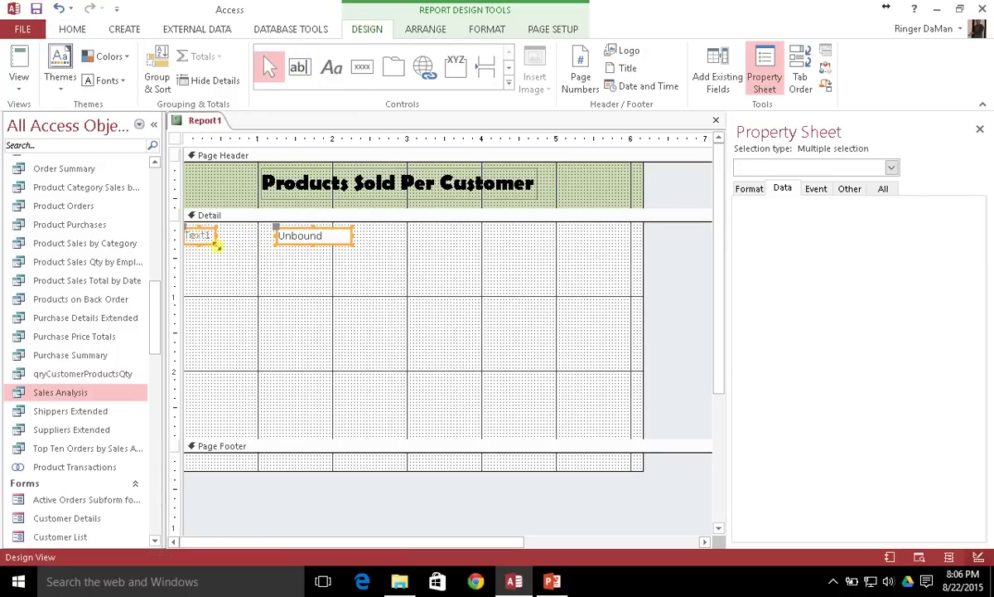
click(221, 250)
click(195, 231)
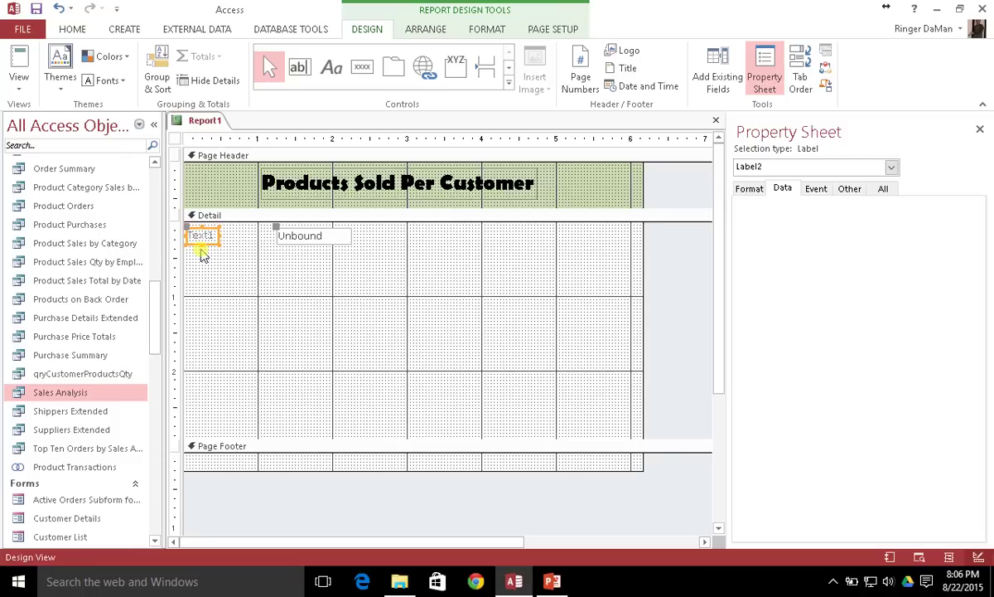
click(204, 250)
click(207, 236)
click(203, 235)
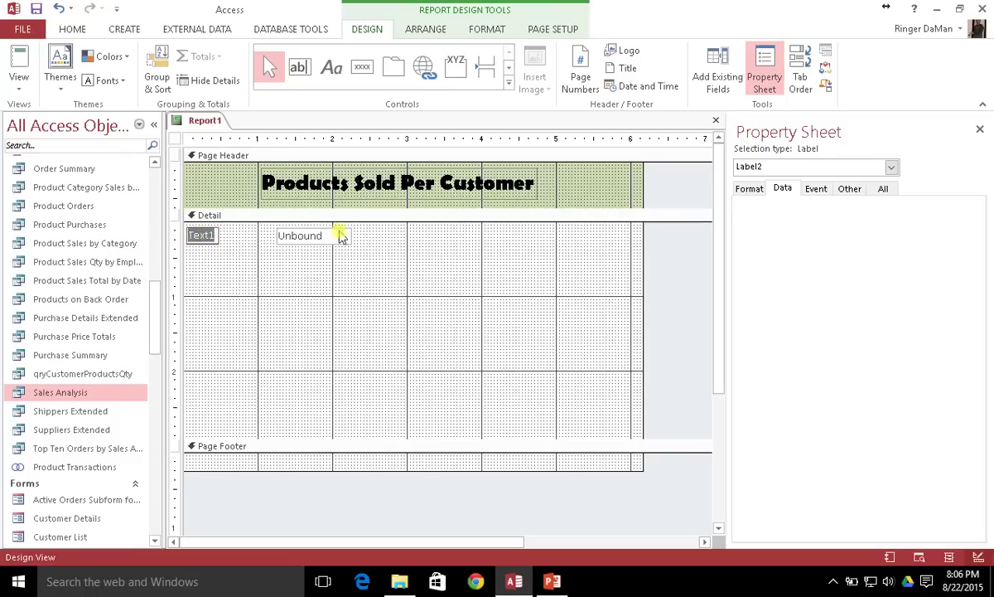
text(Company)
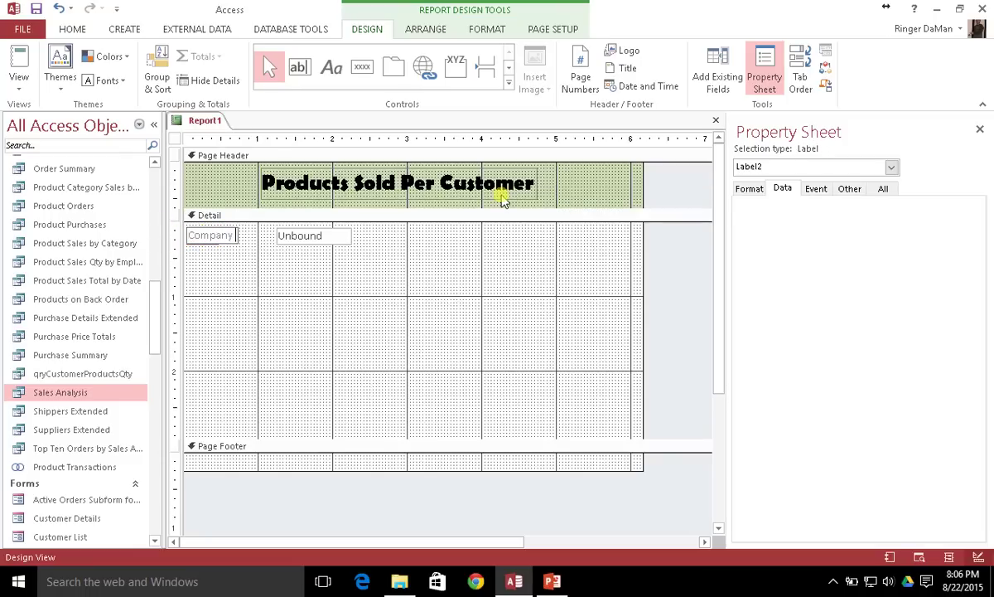
text( Name:)
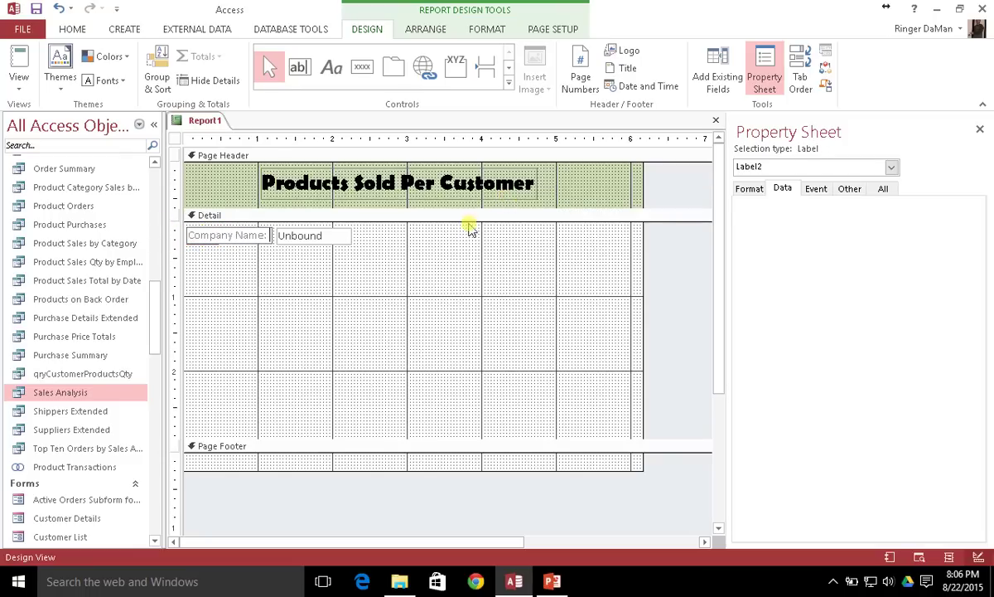
- Widen the unbound text box to about 2.83 inches so it runs from its label to the 4-inch mark
click(344, 245)
click(335, 237)
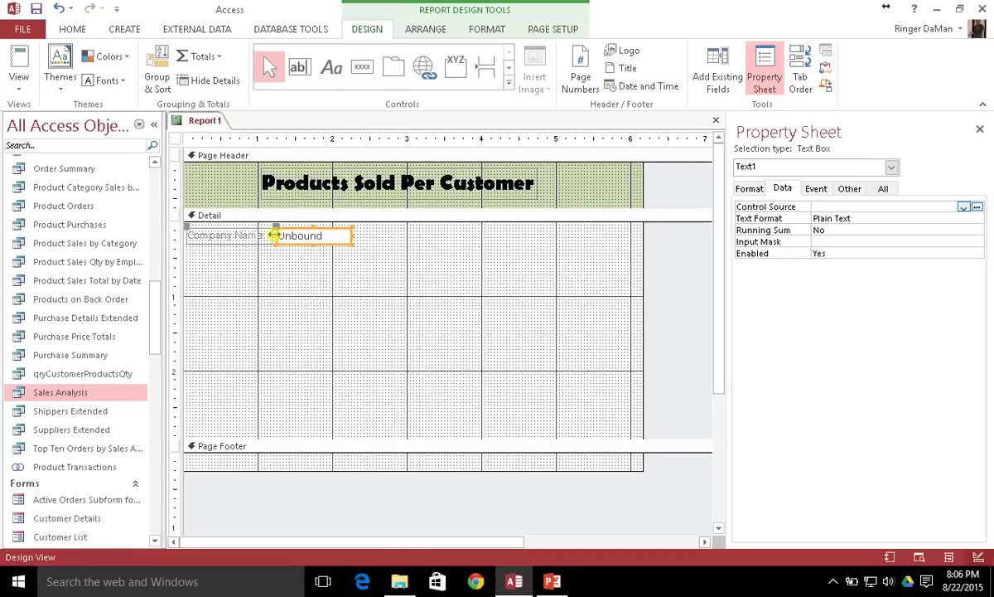
drag(273, 235, 268, 236)
drag(352, 235, 483, 235)
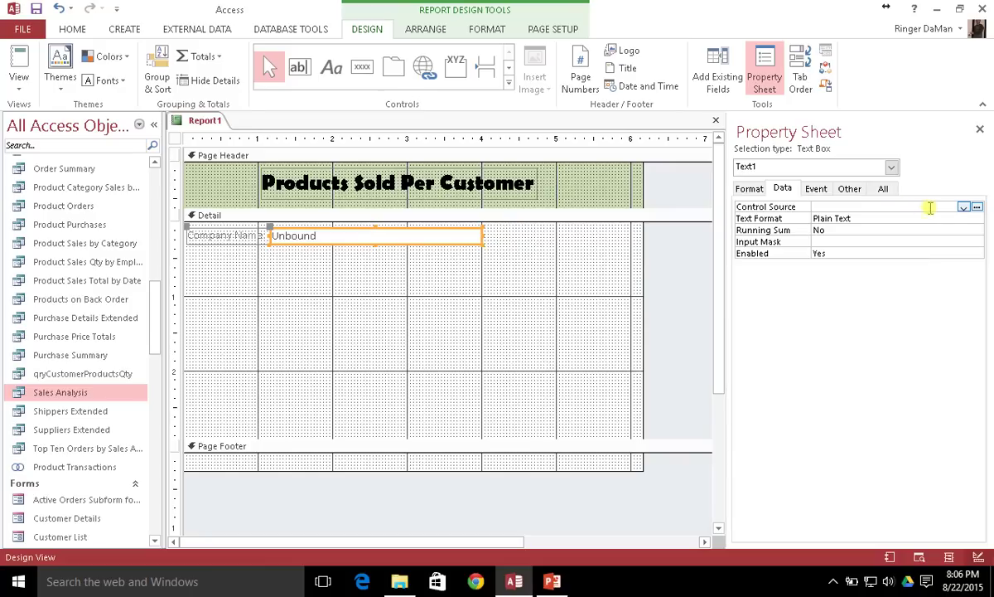
- Bind the text box to the Company field and name it txtCompany
click(964, 206)
click(845, 217)
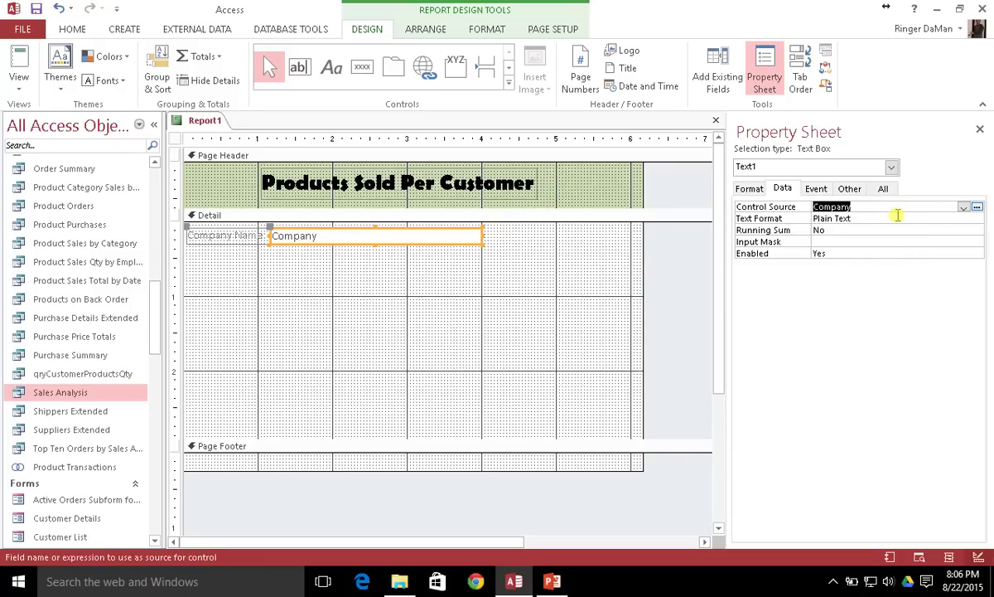
click(851, 190)
text(txtCompan)
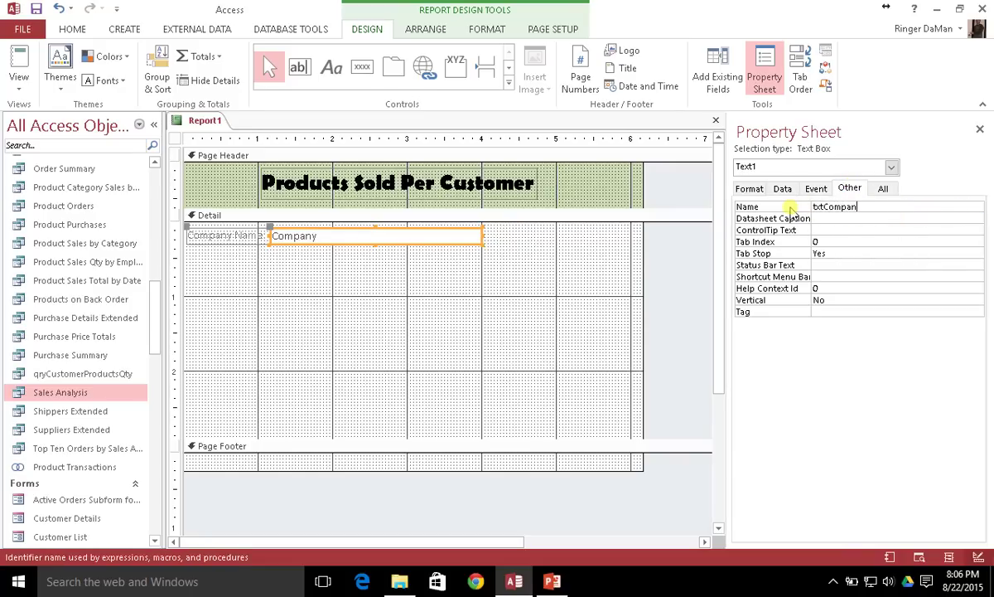
text(y)
click(383, 229)
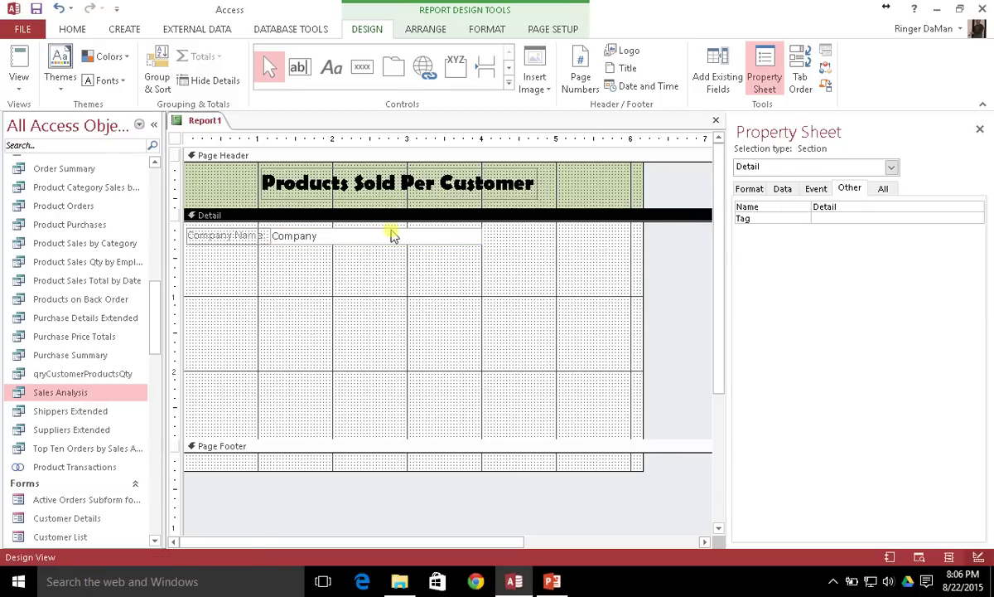
- Shorten the Detail section to about 0.54 inches high, just below the company text box
click(277, 235)
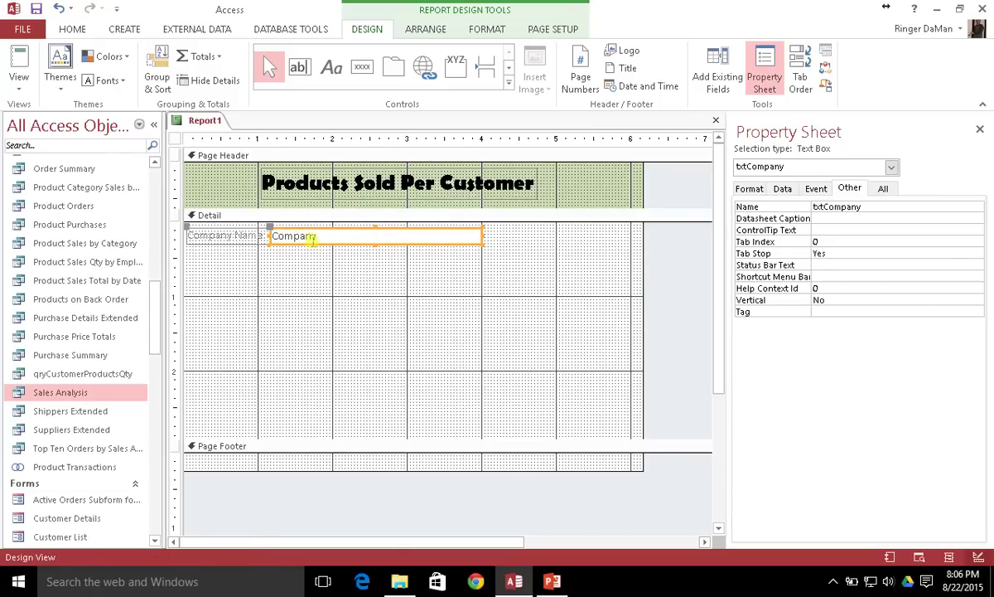
click(431, 300)
click(395, 239)
click(580, 296)
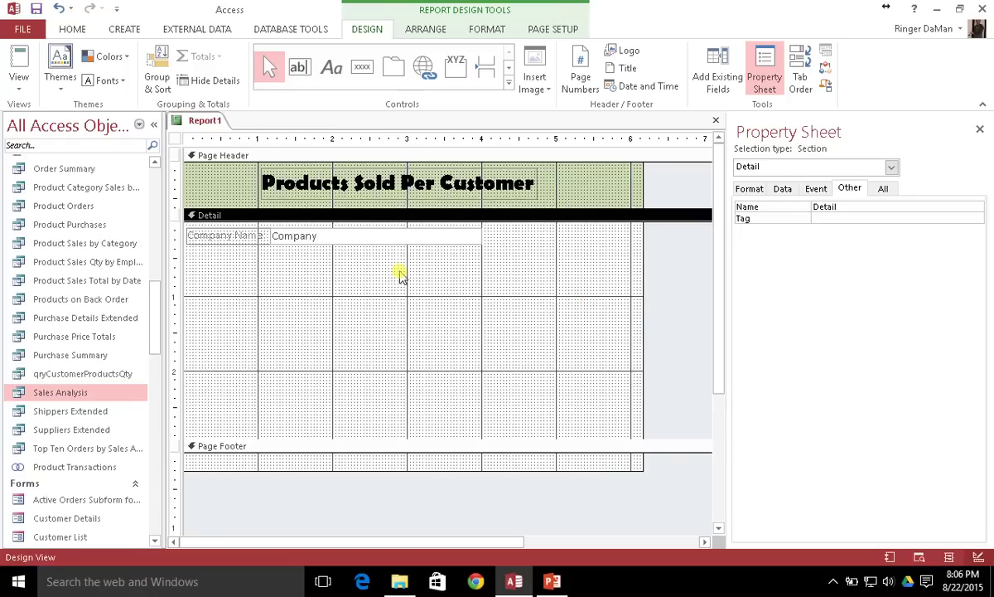
click(313, 240)
drag(400, 448, 423, 263)
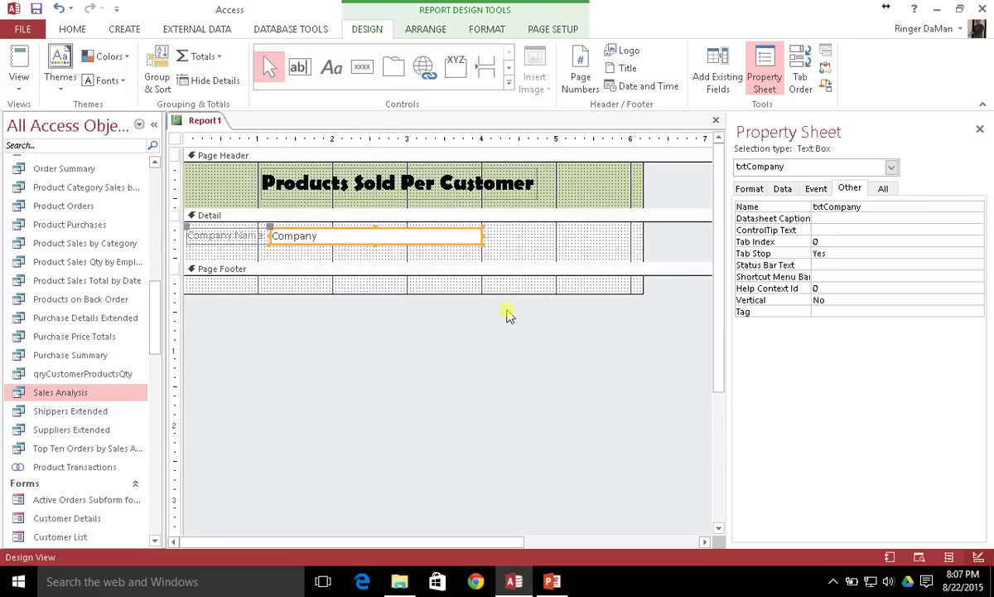
- Check the company rows down the page in Print Preview and return to the report design
click(18, 79)
click(51, 151)
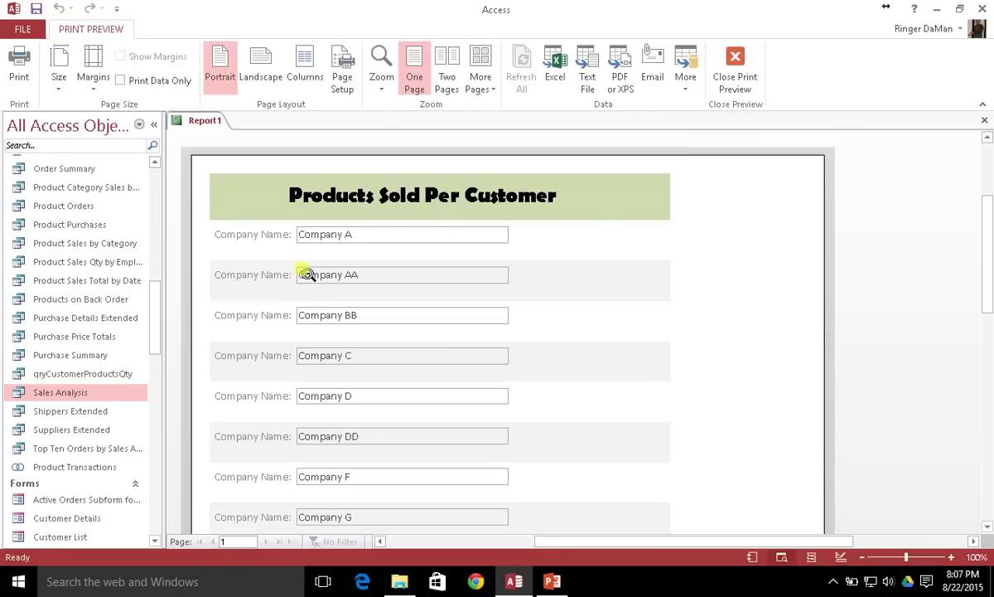
scroll(375, 306, down, 3)
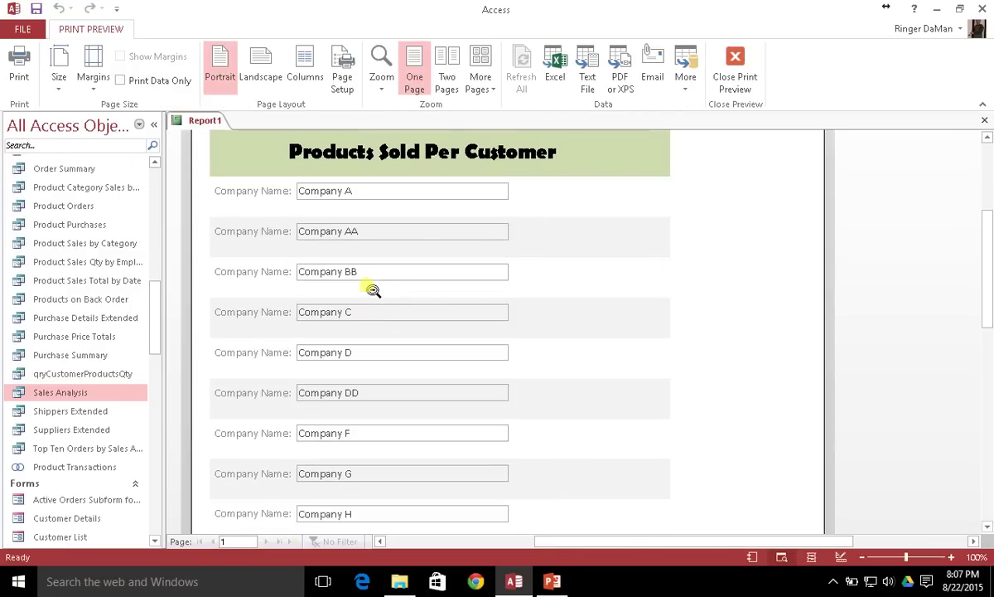
scroll(431, 410, down, 1)
scroll(443, 413, down, 1)
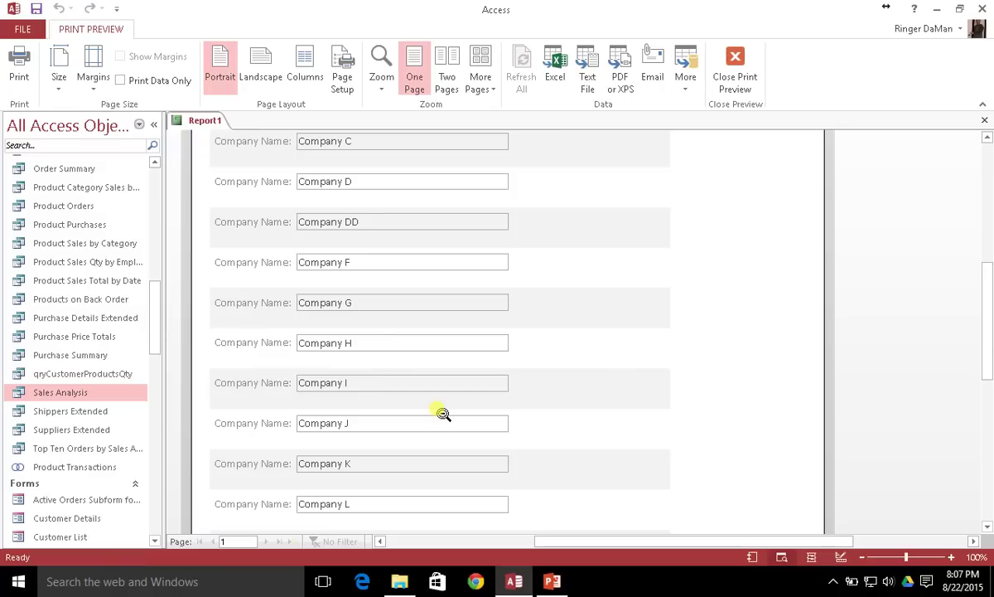
scroll(443, 412, down, 1)
scroll(444, 412, up, 5)
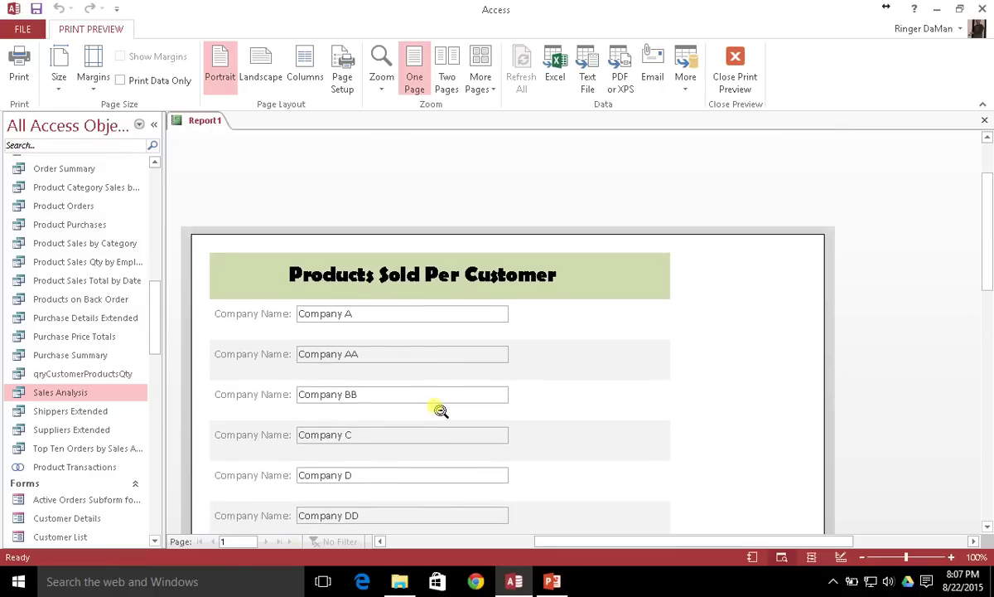
right_click(192, 121)
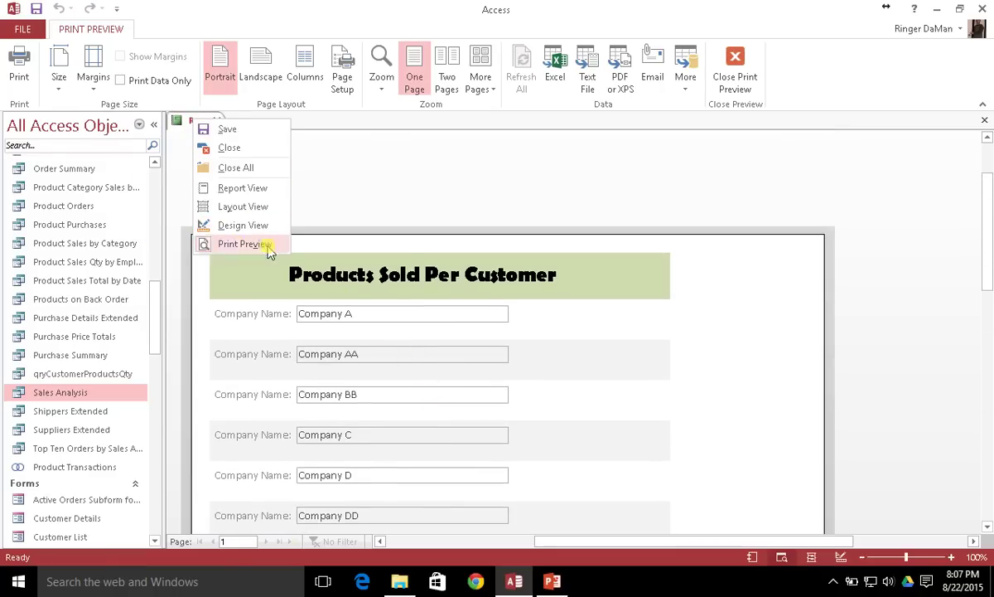
click(243, 226)
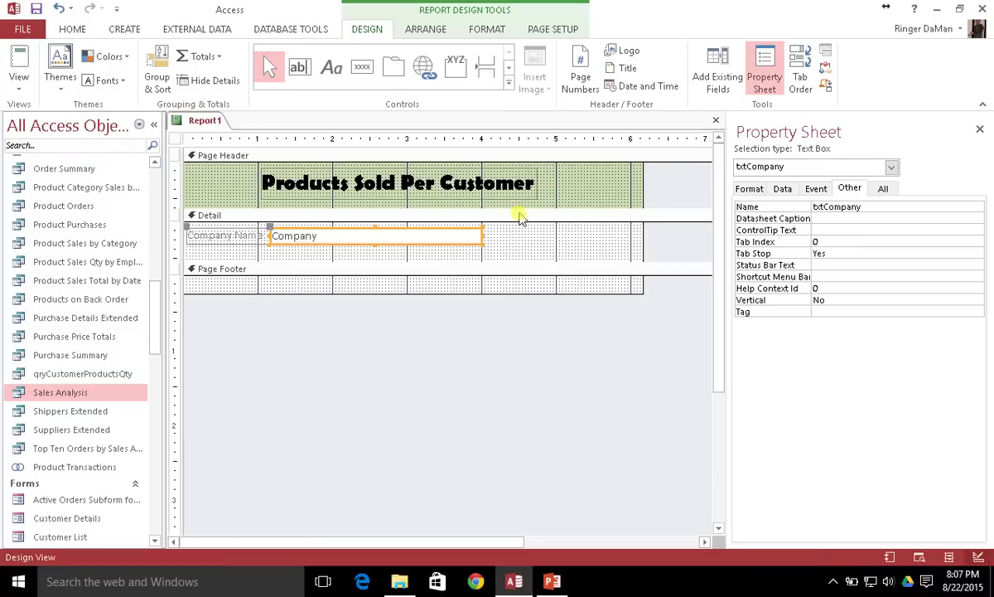
click(485, 214)
right_click(479, 216)
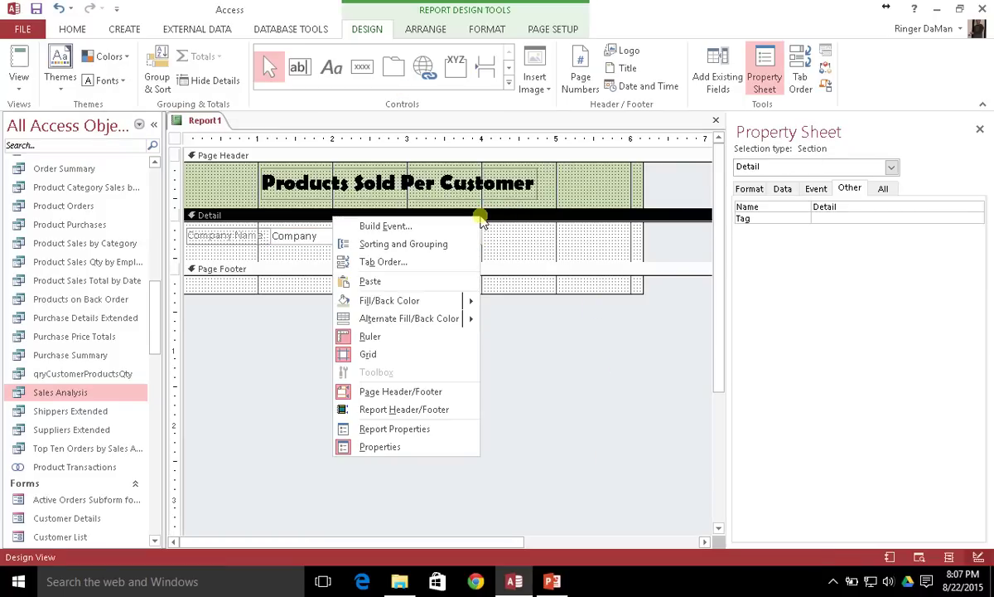
click(588, 247)
- Set both the Back Style and the Border Style of the txtCompany text box to Transparent
click(386, 235)
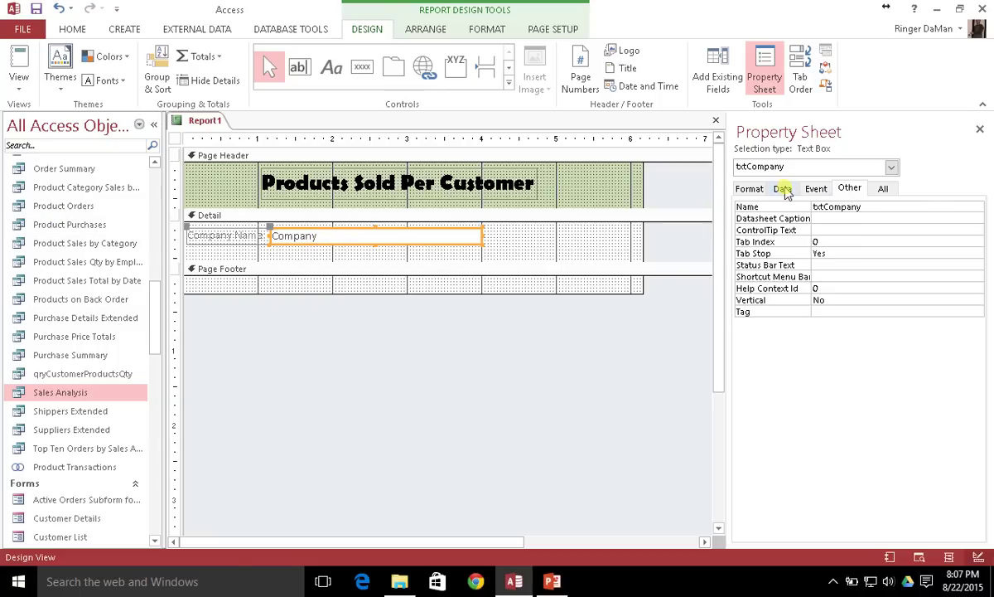
click(751, 190)
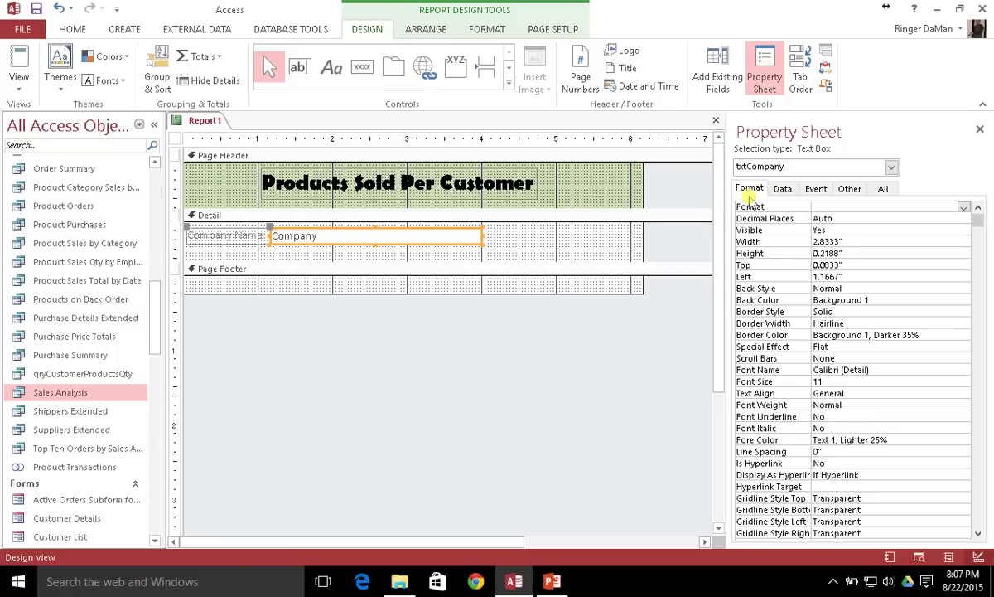
click(884, 290)
click(964, 288)
click(887, 299)
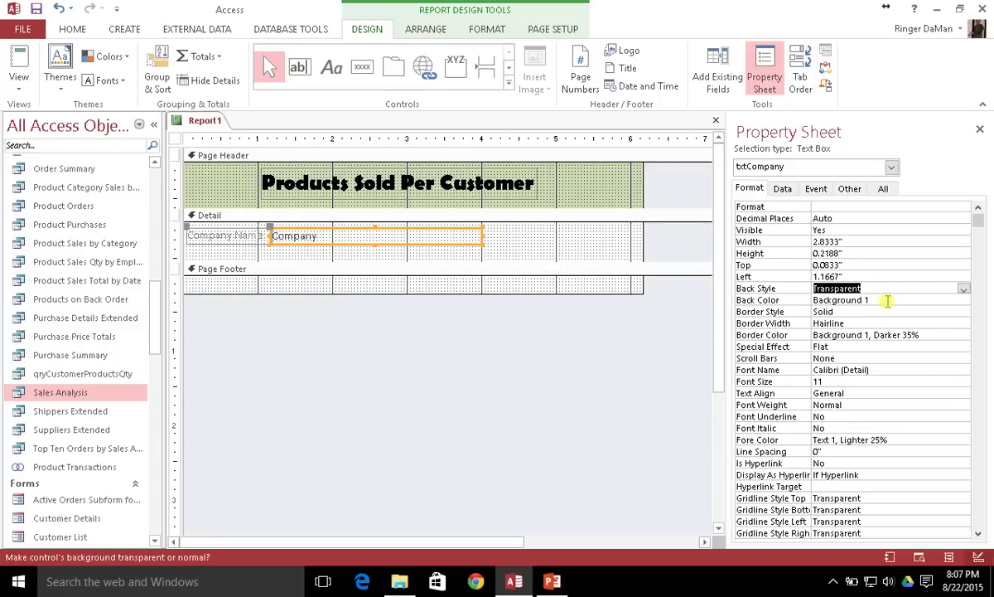
click(866, 313)
click(964, 311)
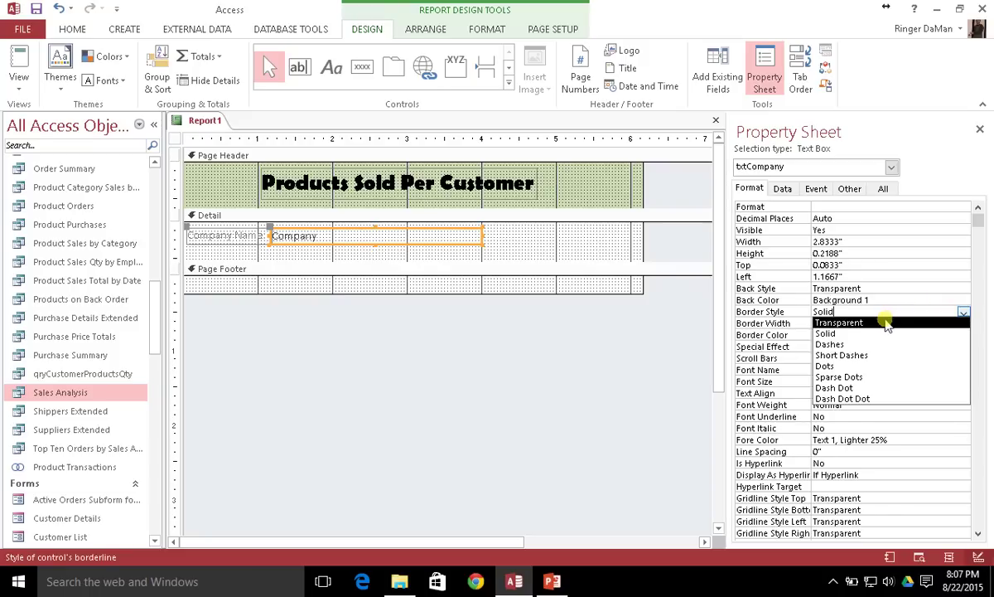
click(885, 322)
- Check the company text box's formatting in Print Preview and go back to Design View
click(18, 78)
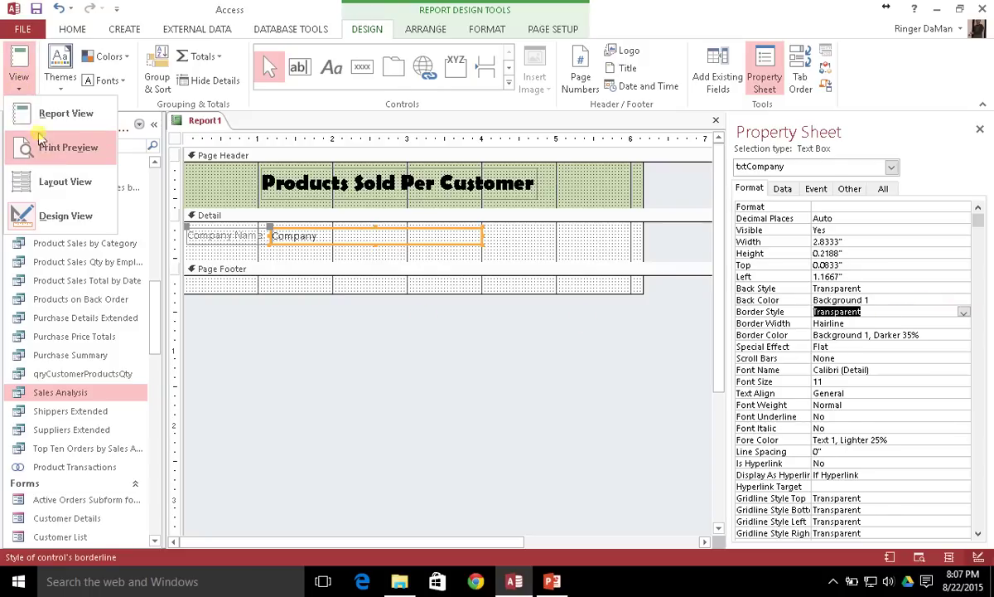
click(50, 147)
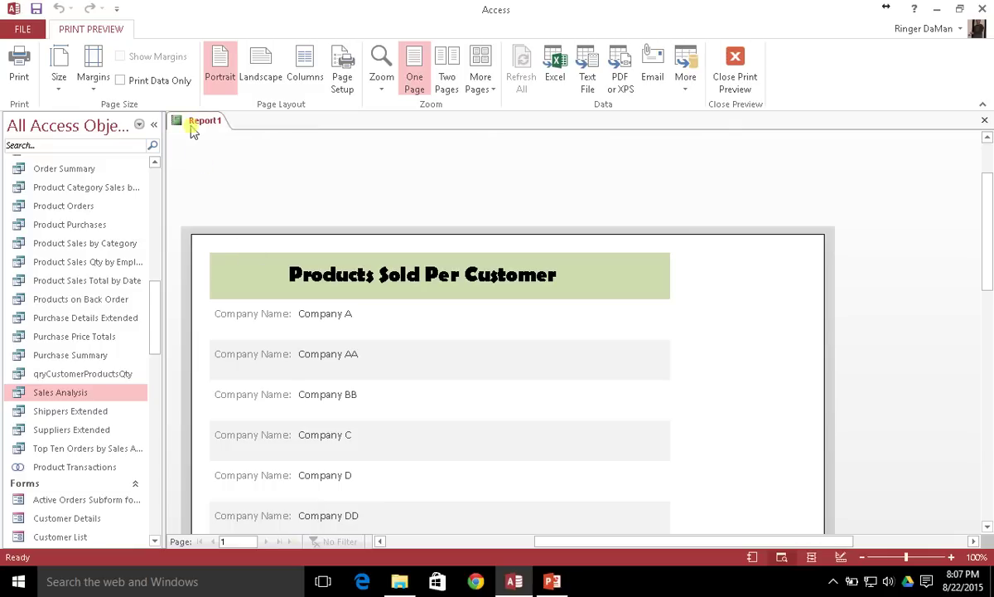
right_click(192, 126)
click(248, 224)
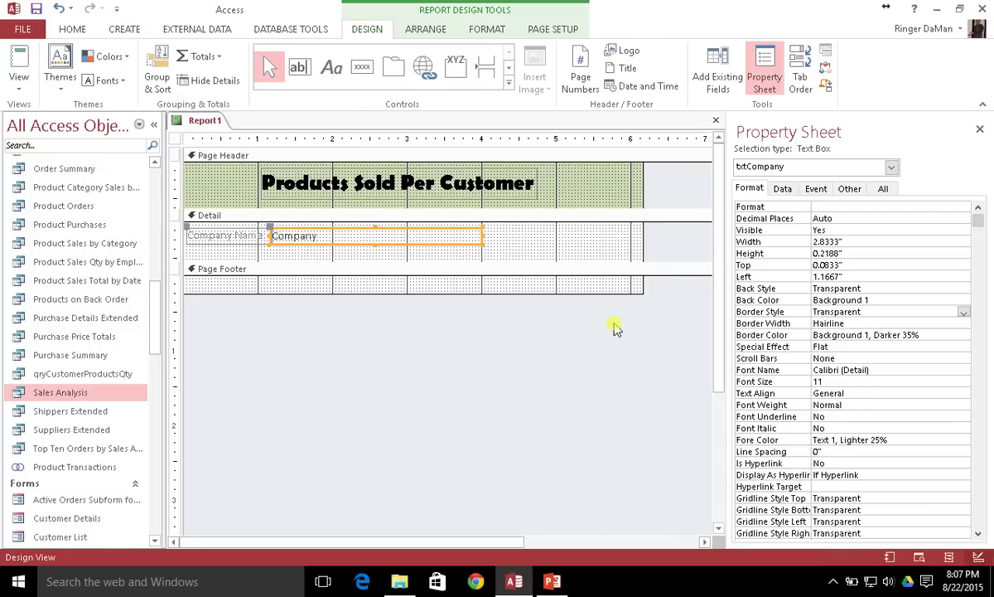
- Set the Detail section's alternate back color to None and preview the report
click(528, 215)
right_click(527, 215)
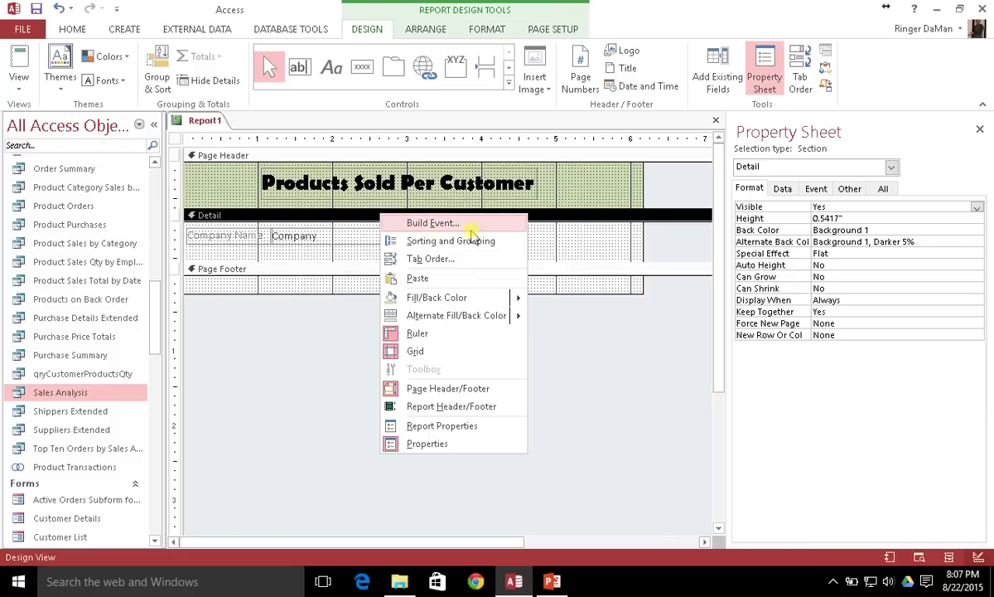
mouse_move(517, 318)
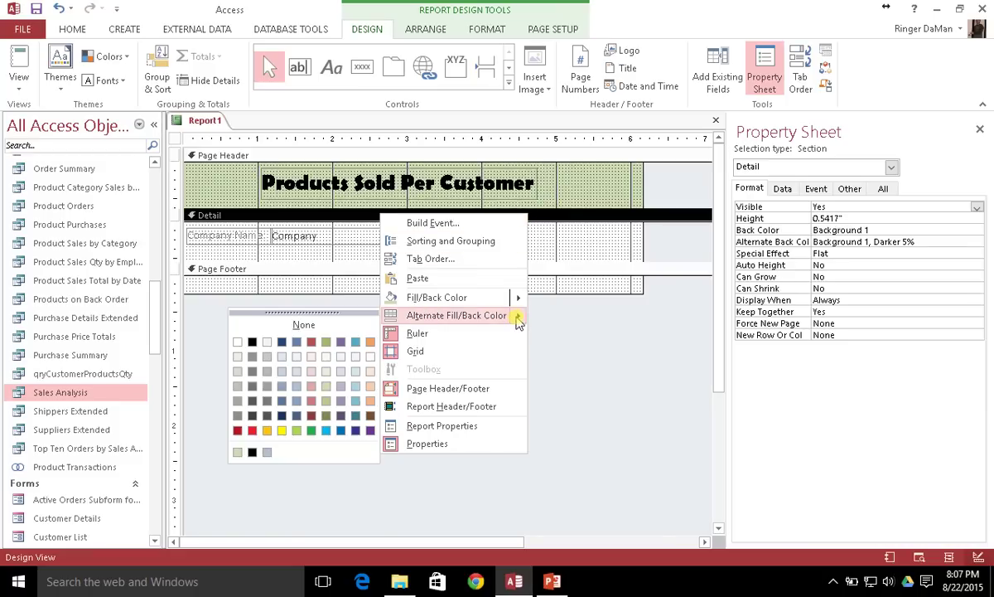
click(307, 324)
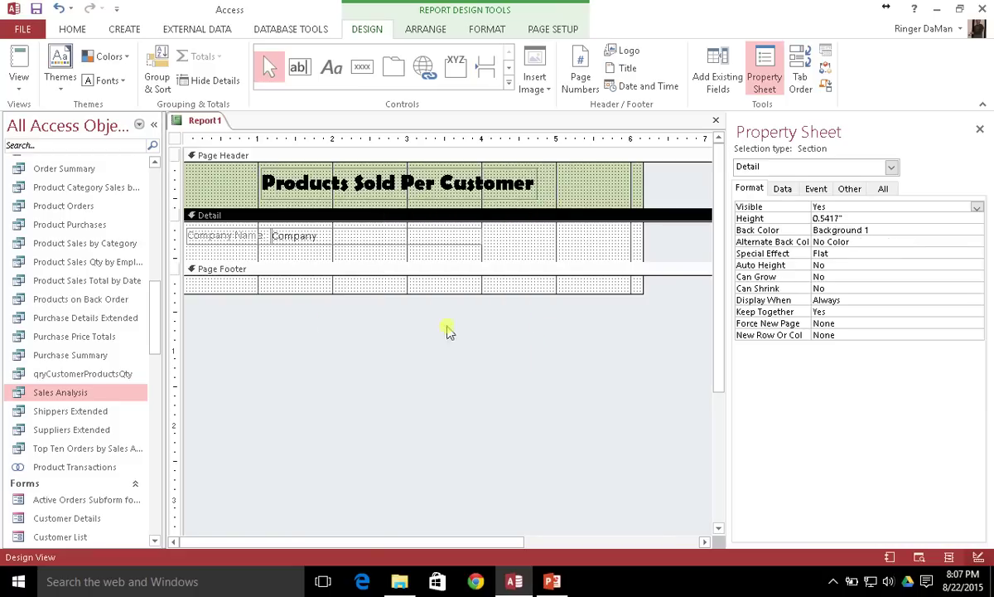
click(18, 83)
click(62, 150)
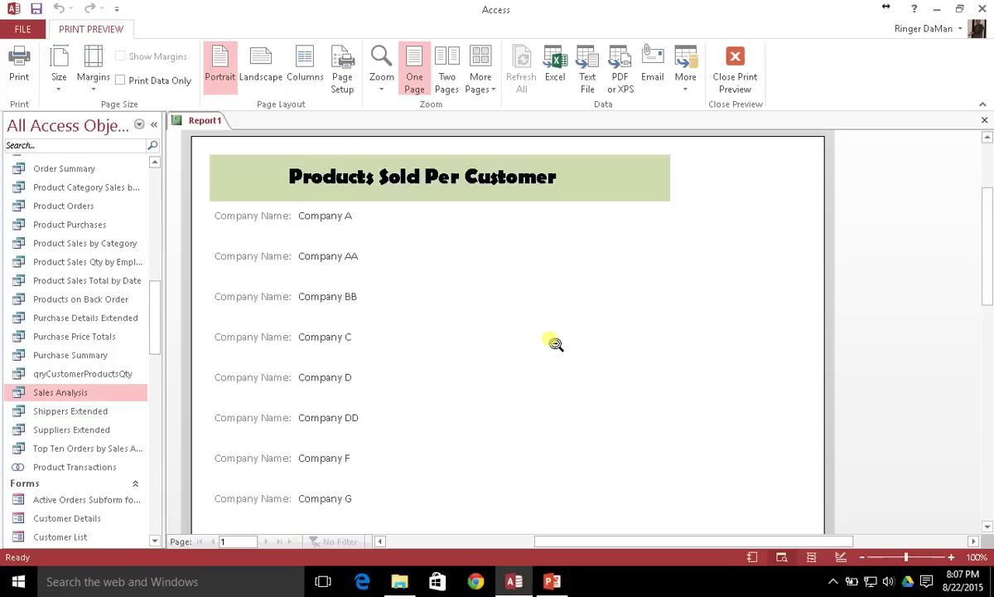
- Check the company rows in Print Preview for the alternate row color and return to Design View
scroll(555, 345, down, 5)
scroll(556, 344, up, 5)
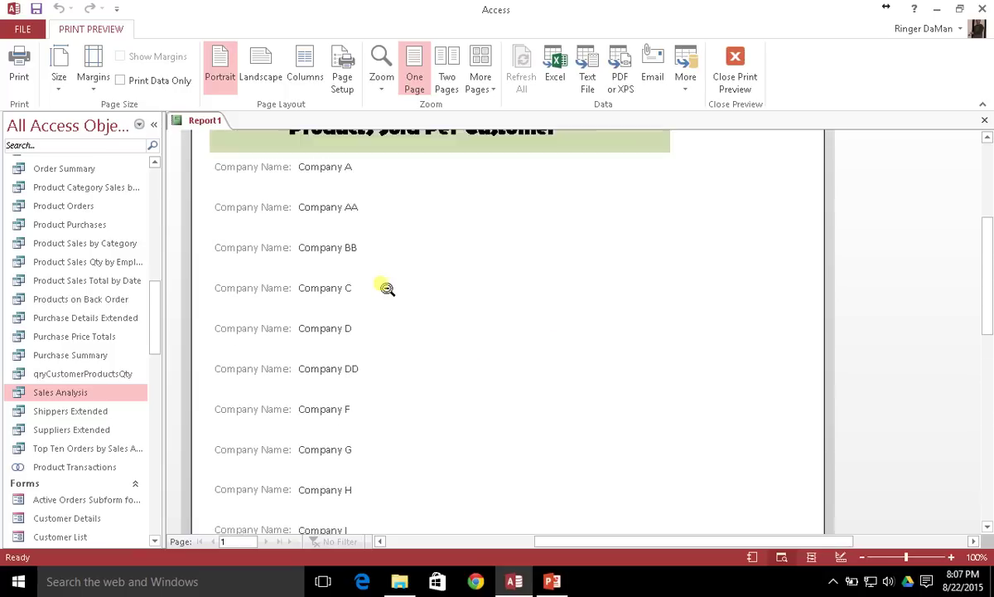
right_click(195, 121)
click(246, 225)
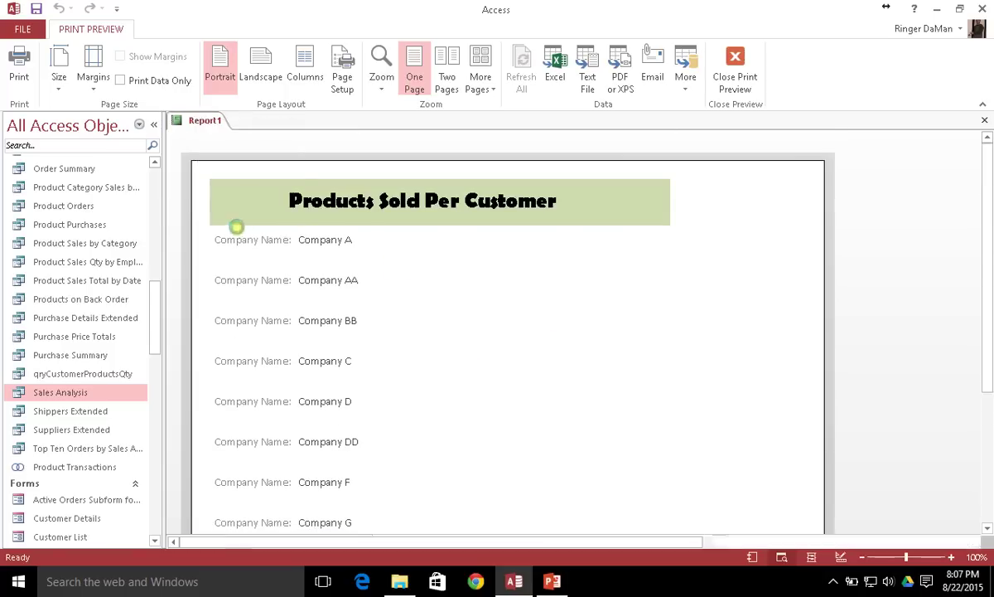
- Extend the Detail section downward to a height of about 2.29" to make room for a chart
drag(547, 262, 553, 391)
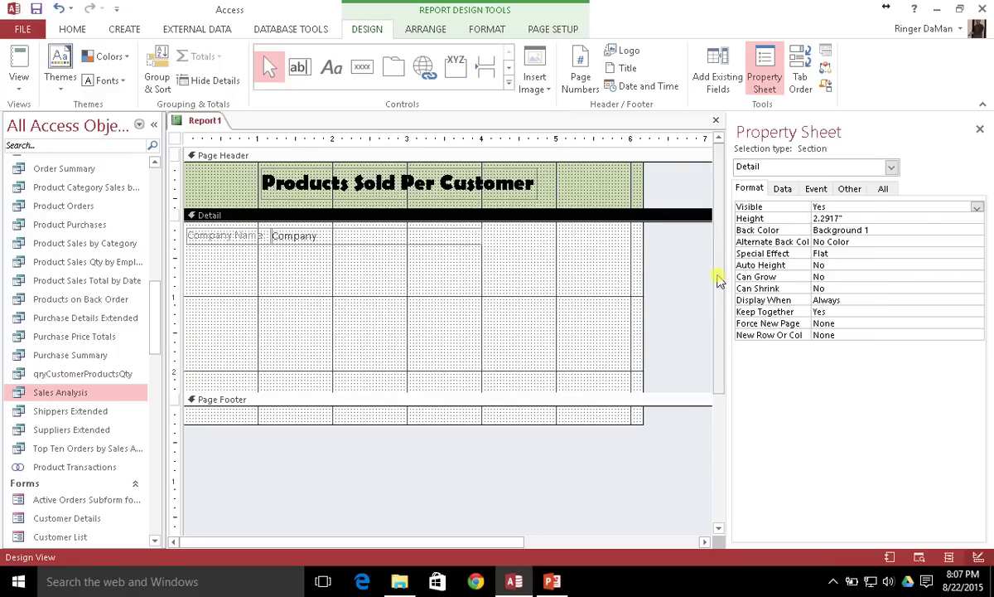
scroll(706, 303, down, 1)
drag(718, 300, 717, 229)
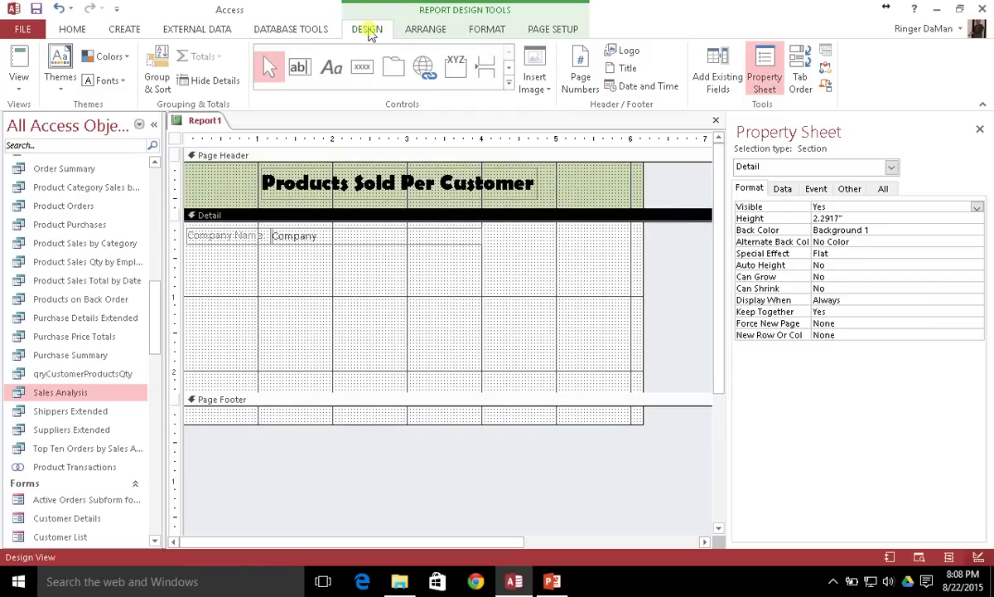
- Place a chart control in the Detail section below the company name, about 0.83" from the left and 0.5" from the top
click(508, 70)
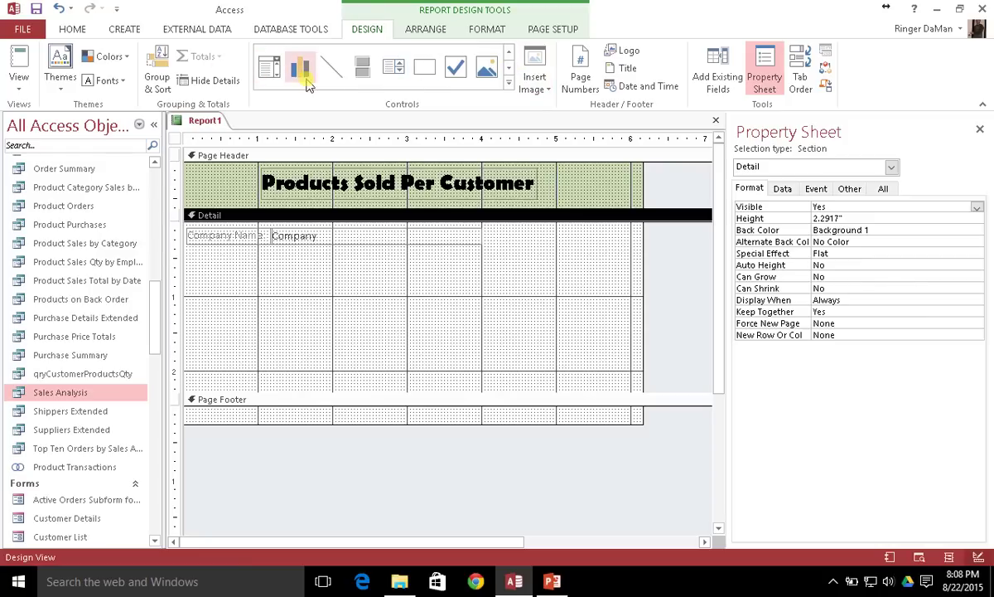
click(302, 73)
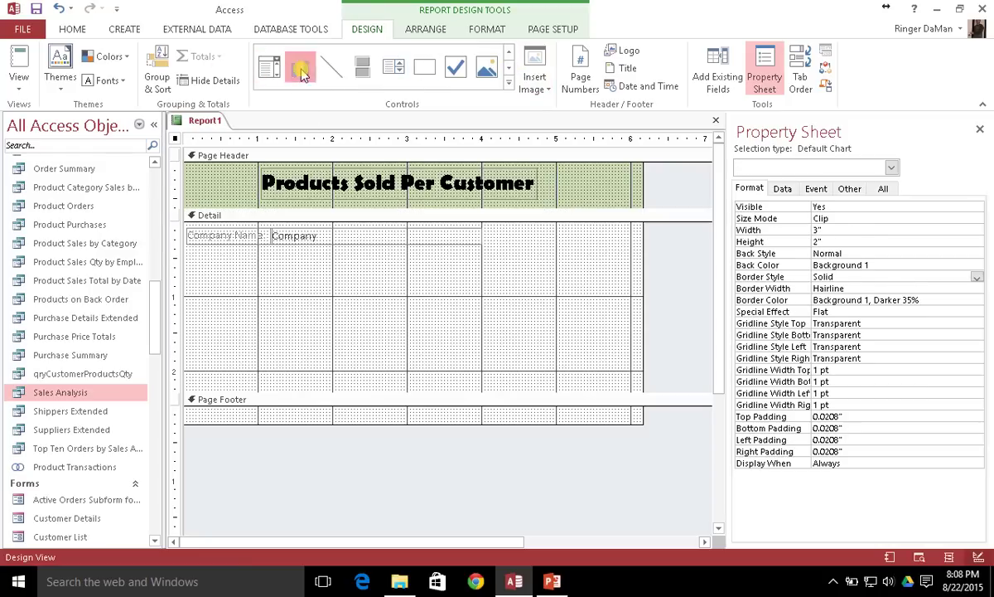
click(245, 258)
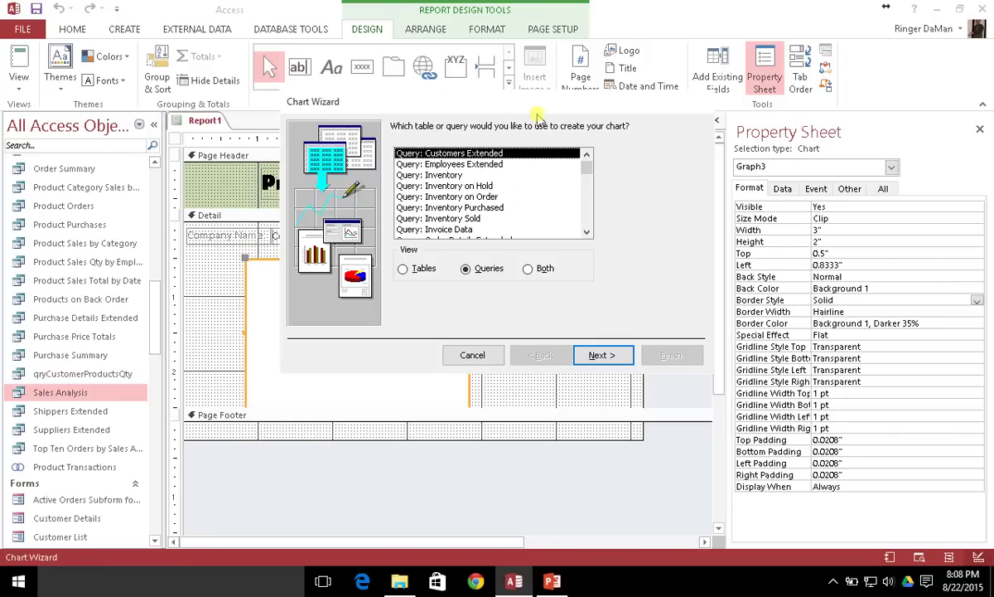
- Choose the qryCustomerProductsQty query as the chart's data source and continue to the field selection
drag(502, 103, 469, 151)
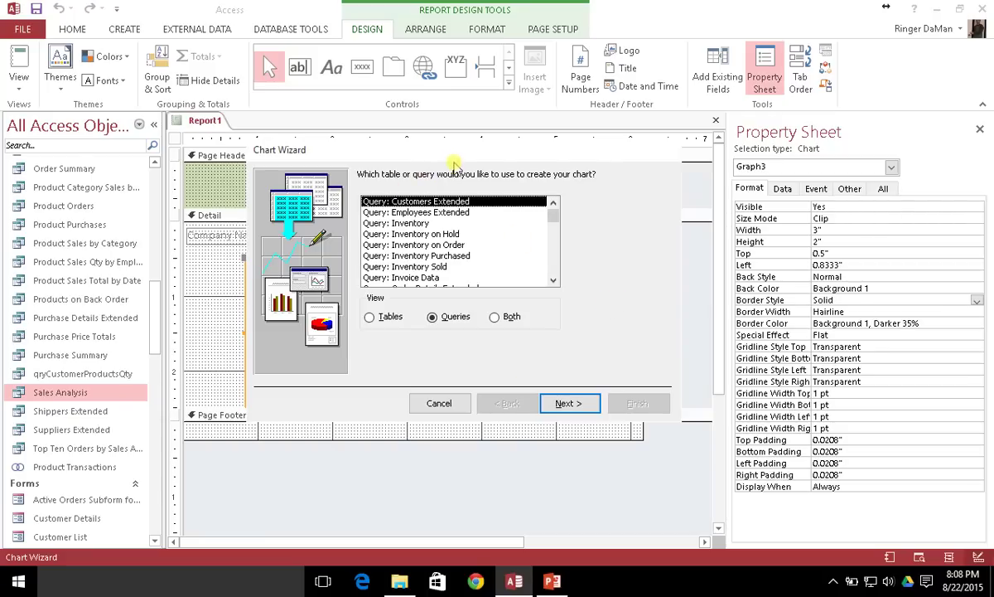
drag(454, 152, 455, 127)
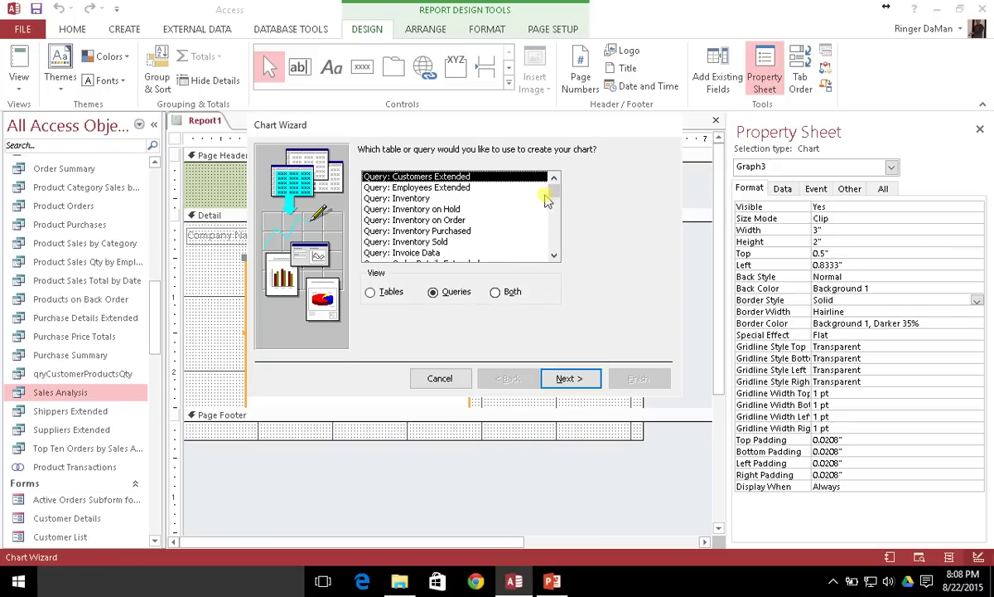
drag(553, 194, 562, 239)
click(449, 233)
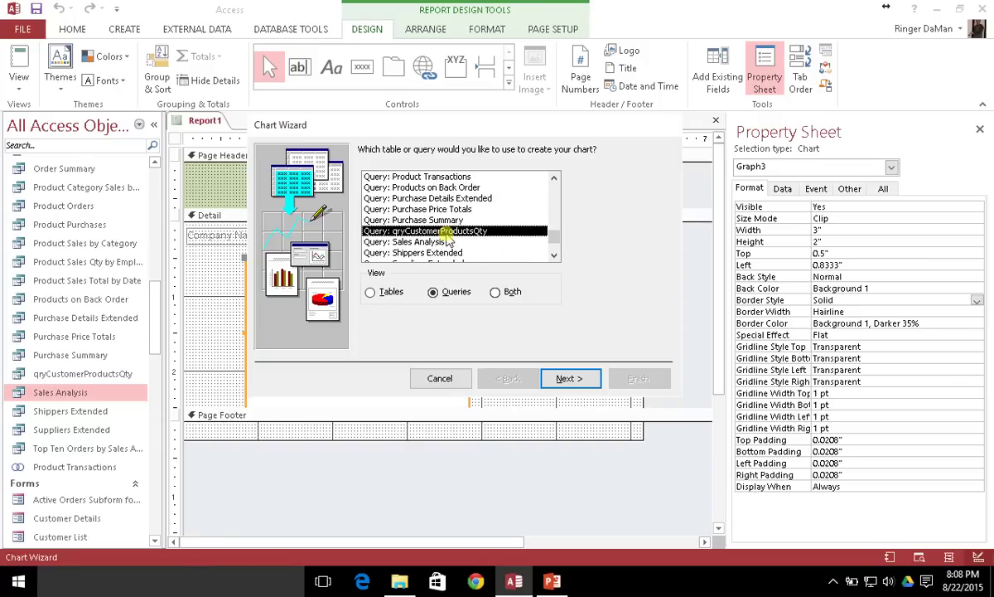
click(569, 378)
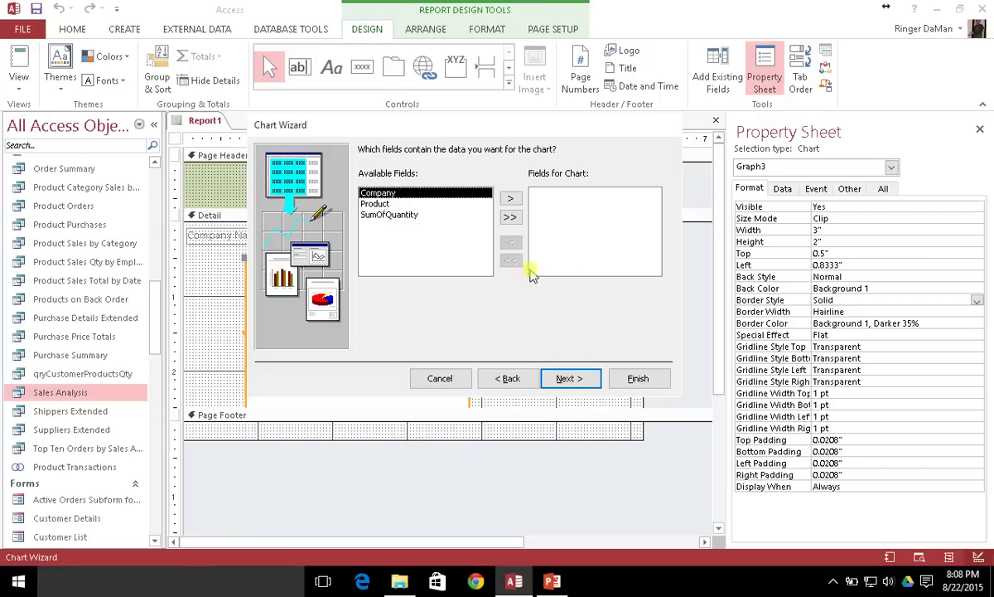
- Add the Company, Product and SumOfQuantity fields to the chart and choose the Pie Chart type
drag(431, 135, 662, 145)
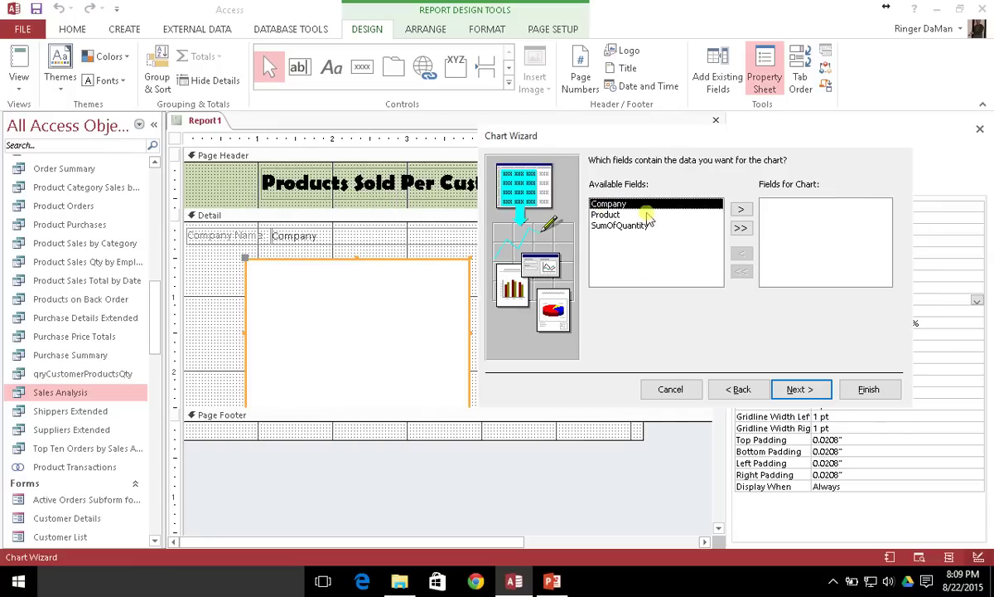
click(742, 228)
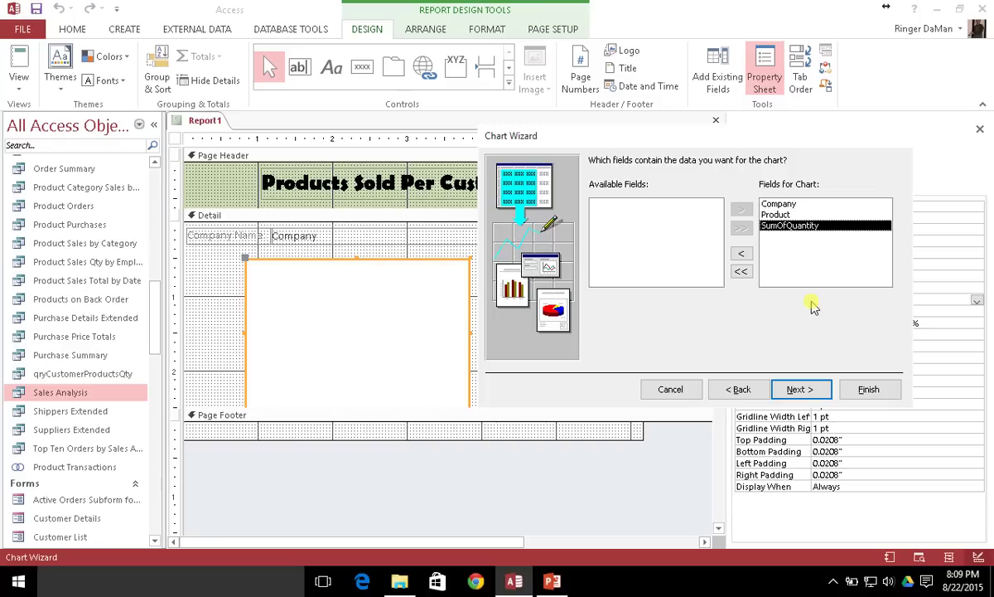
click(783, 216)
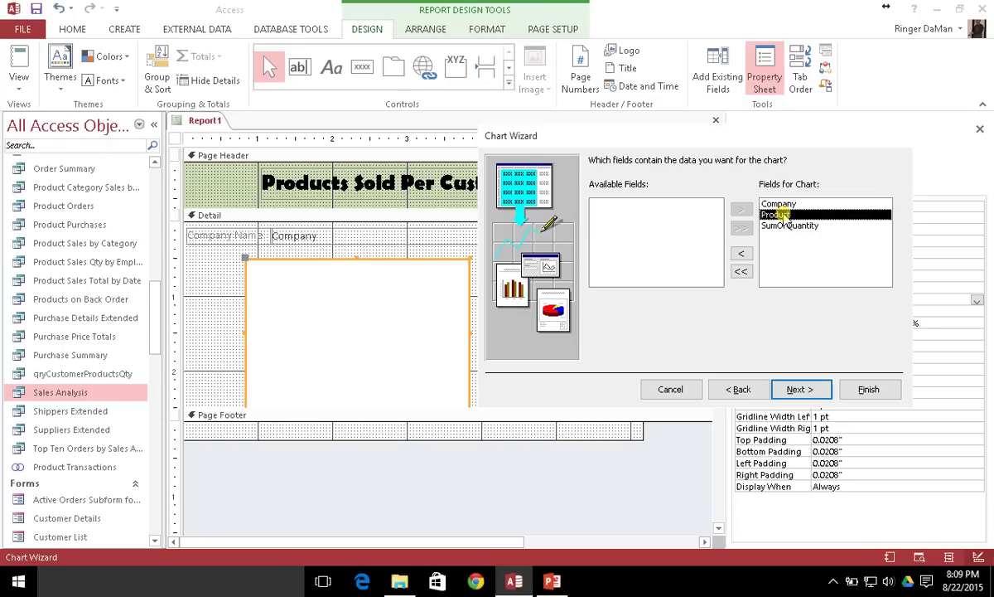
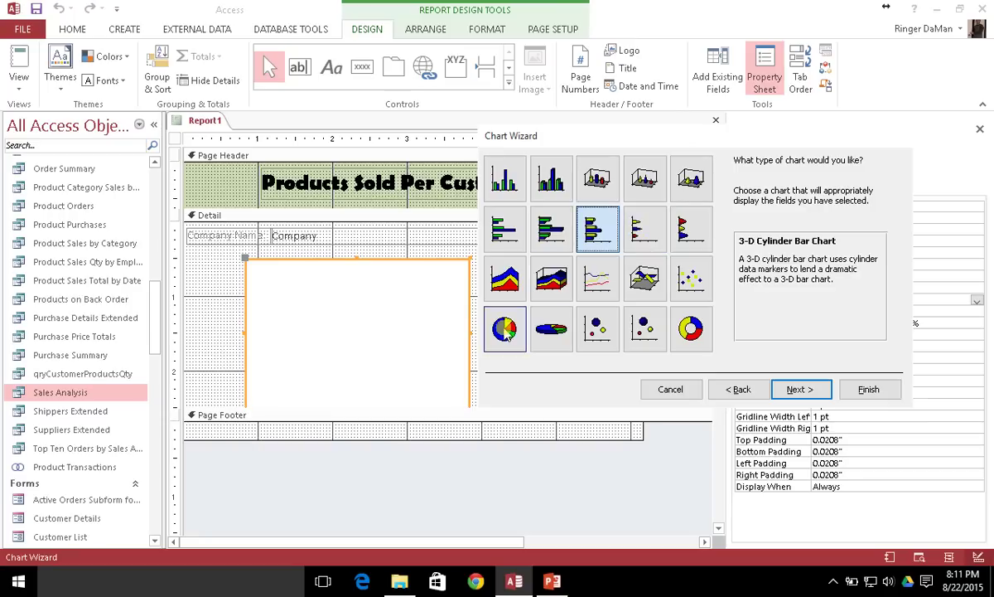
click(502, 331)
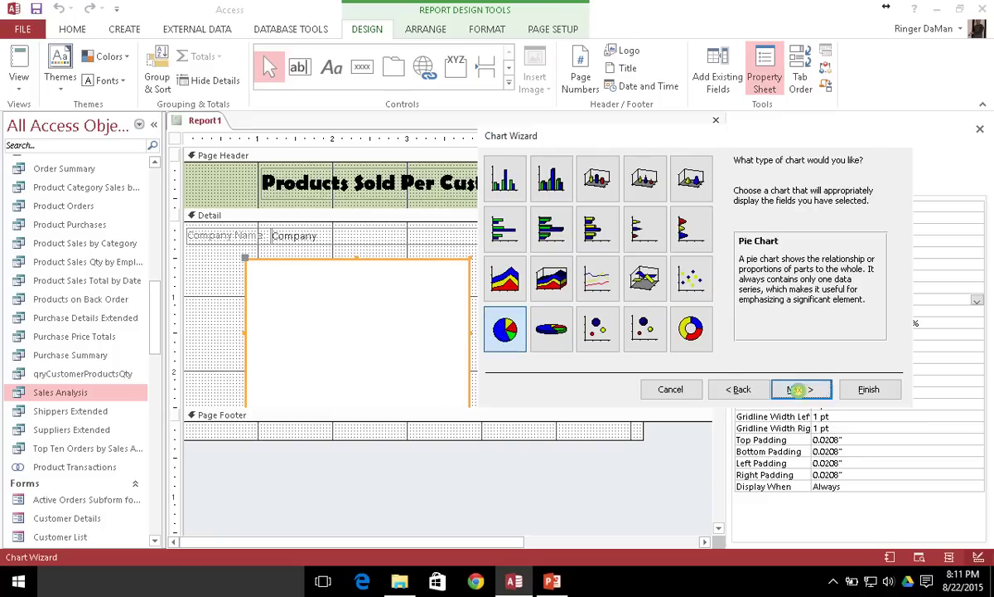
click(798, 396)
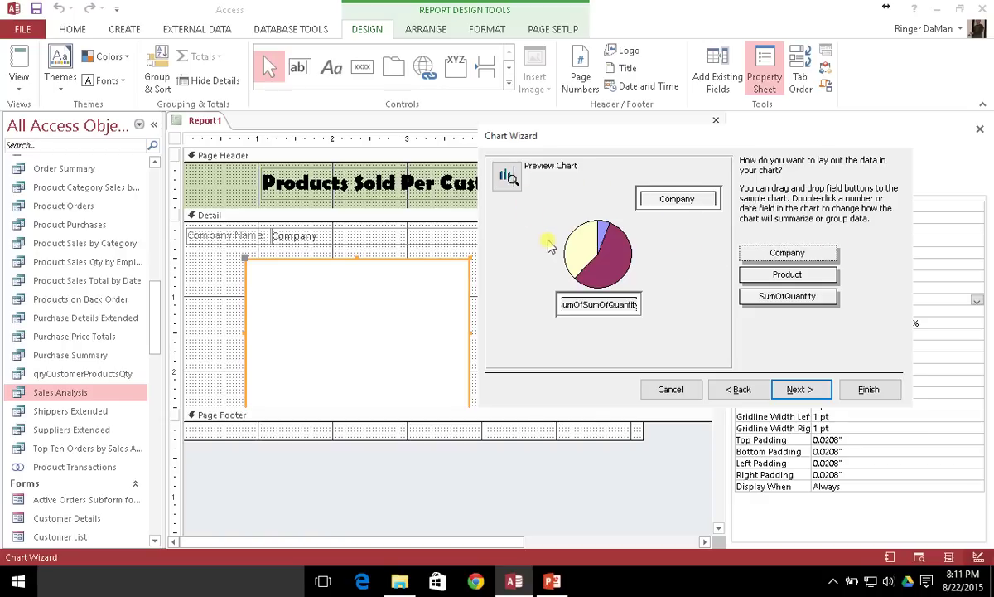
- Clear the default chart layout fields and assign Product as the series and SumOfQuantity as the data
drag(491, 134, 325, 138)
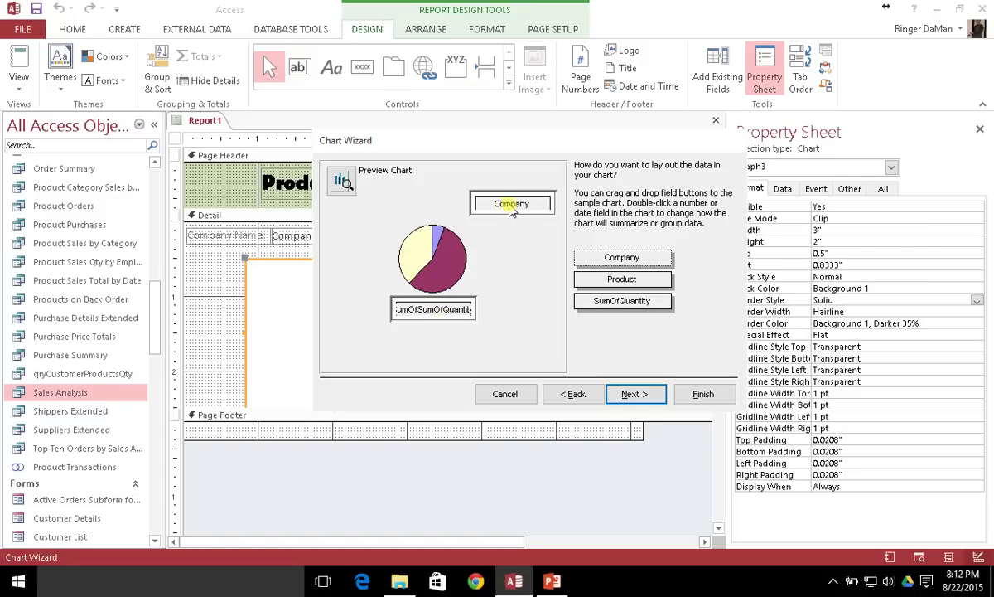
drag(500, 207, 628, 260)
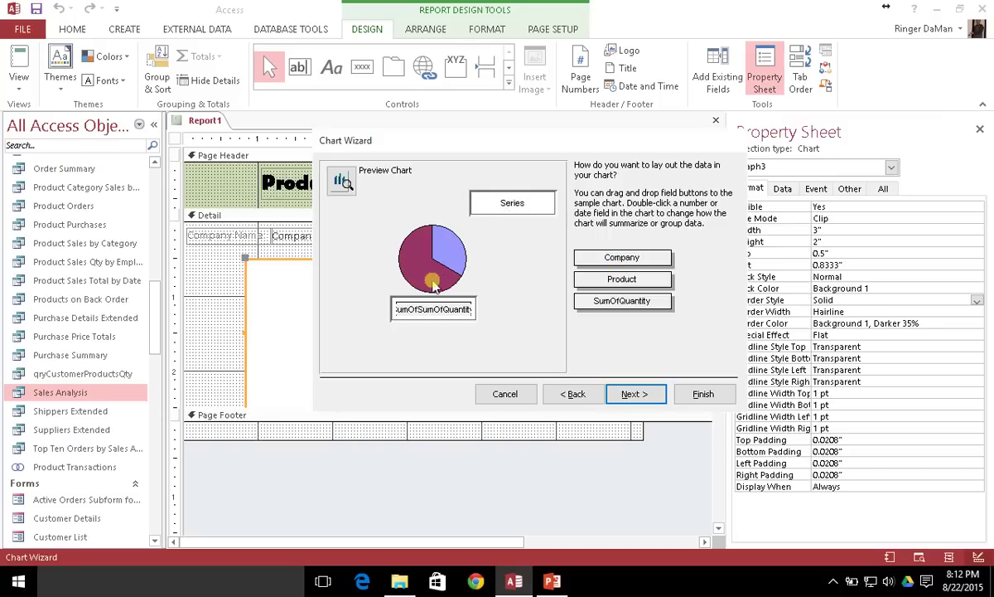
click(443, 309)
drag(454, 317, 636, 308)
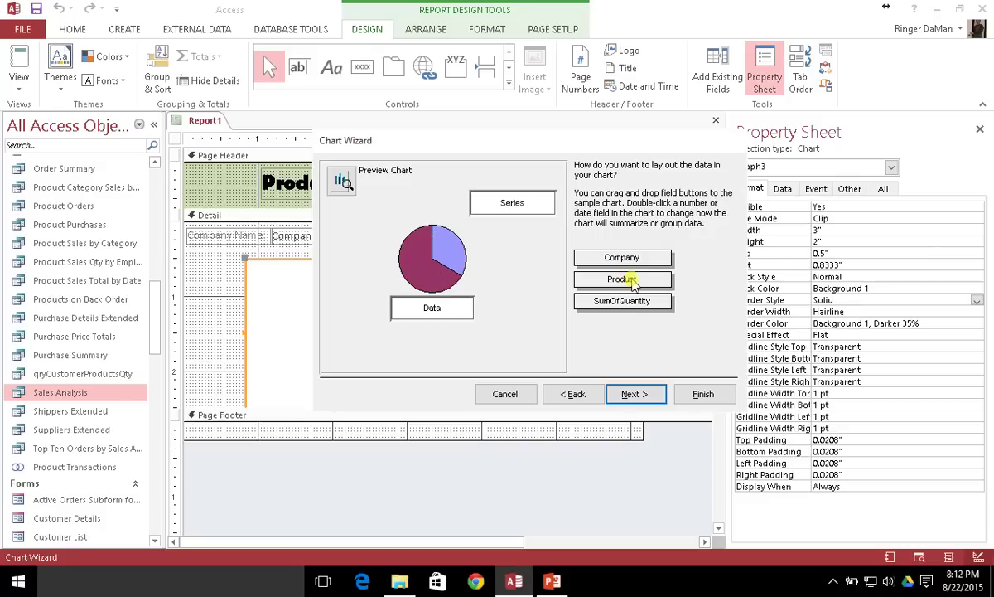
drag(633, 282, 517, 211)
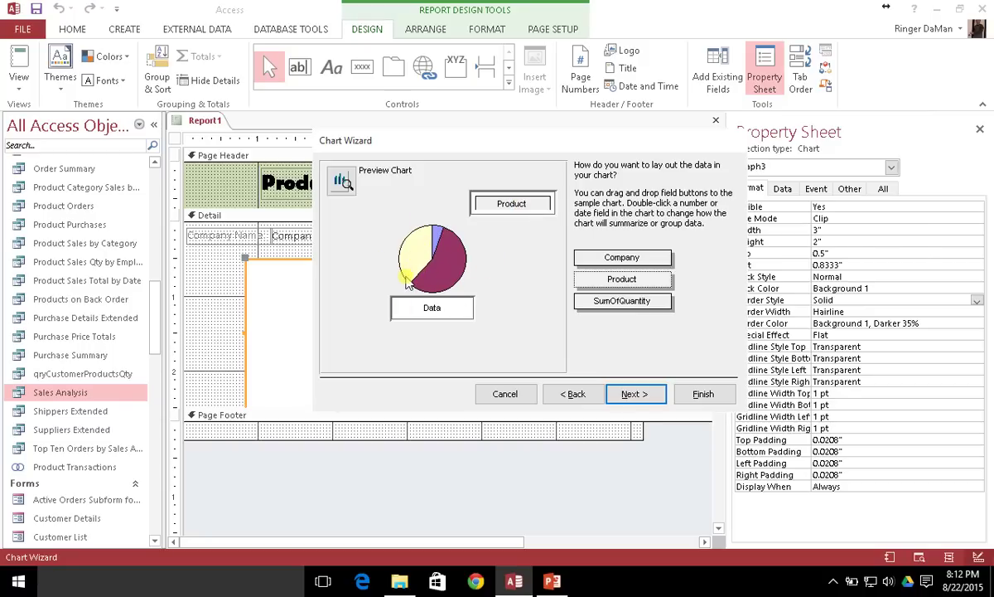
drag(649, 309, 448, 312)
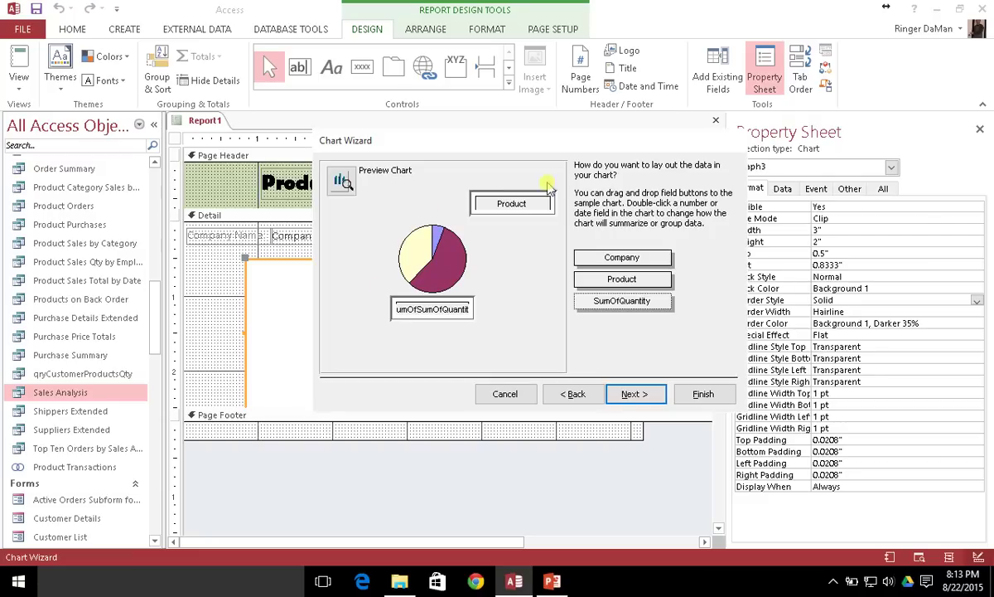
- Preview the sample pie chart with its product legend and close the preview
click(342, 182)
drag(535, 136, 483, 176)
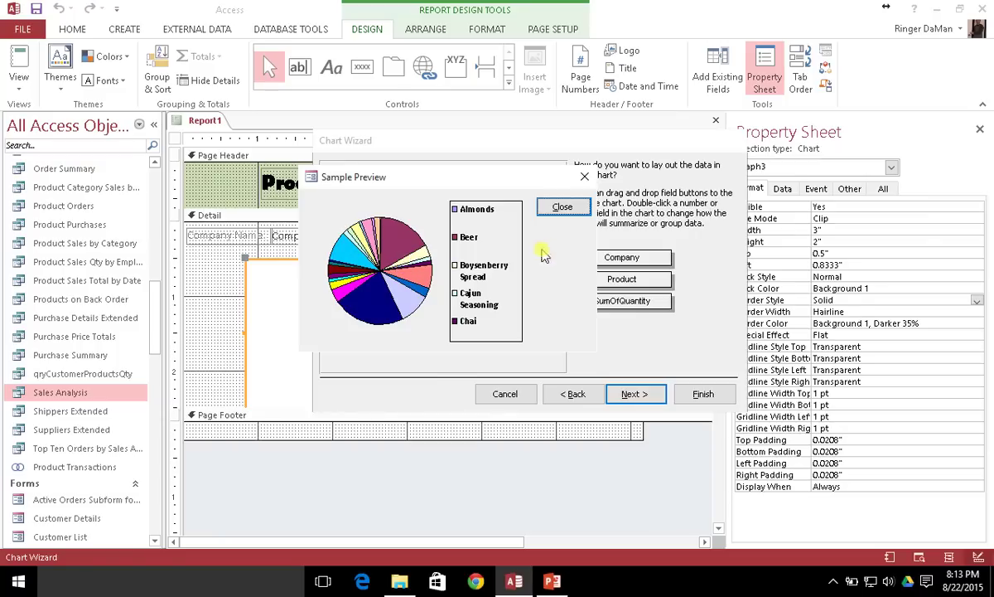
click(562, 208)
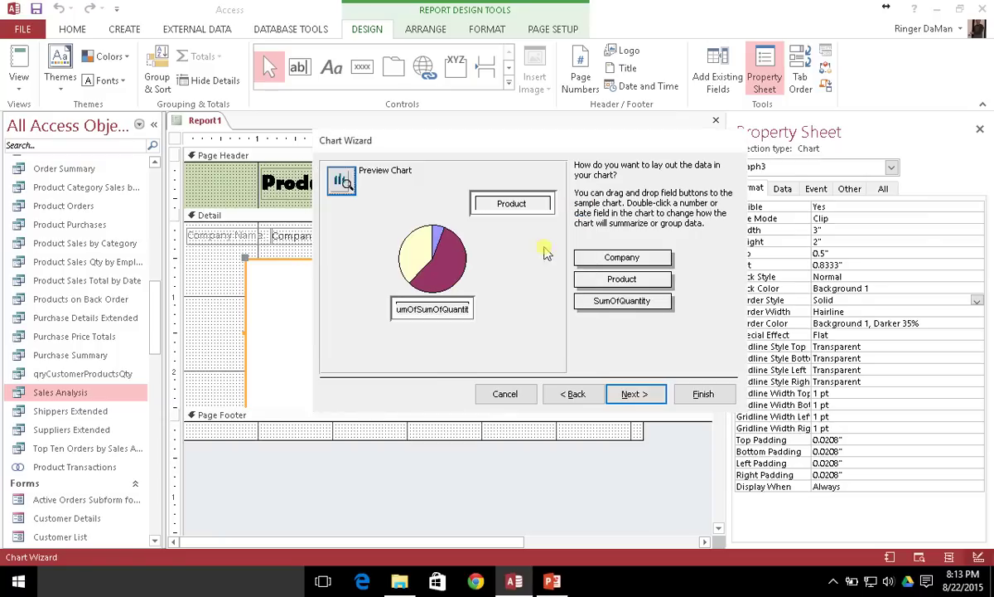
- Link the report and the chart on the Company field so the chart changes from record to record
click(643, 394)
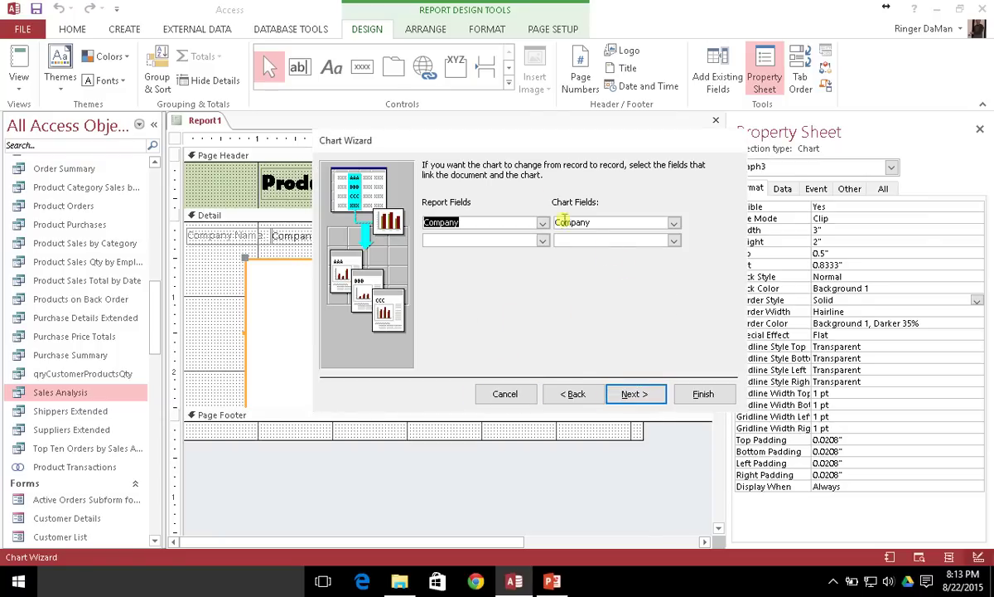
drag(533, 150, 465, 156)
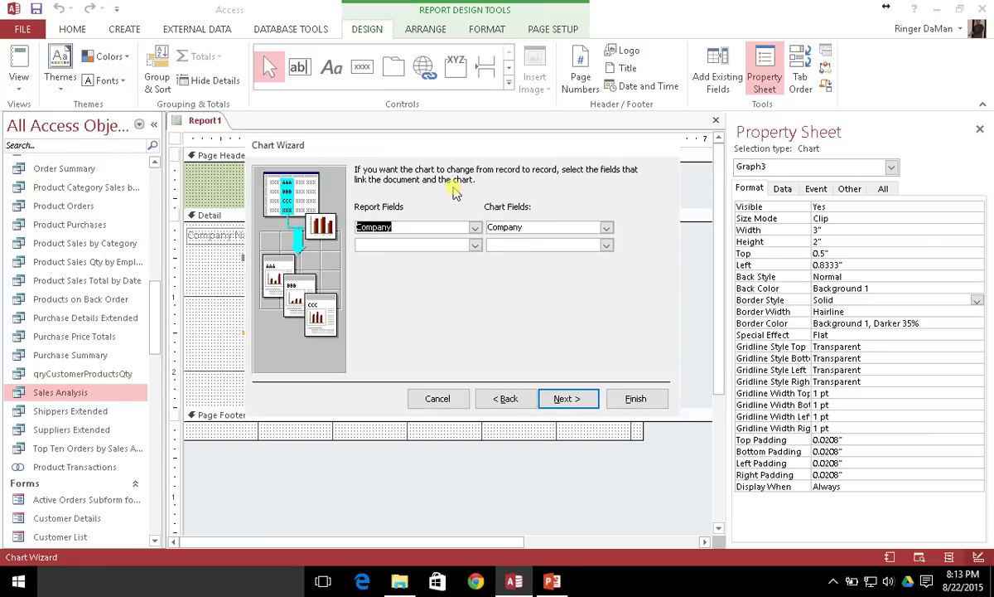
drag(462, 146, 677, 140)
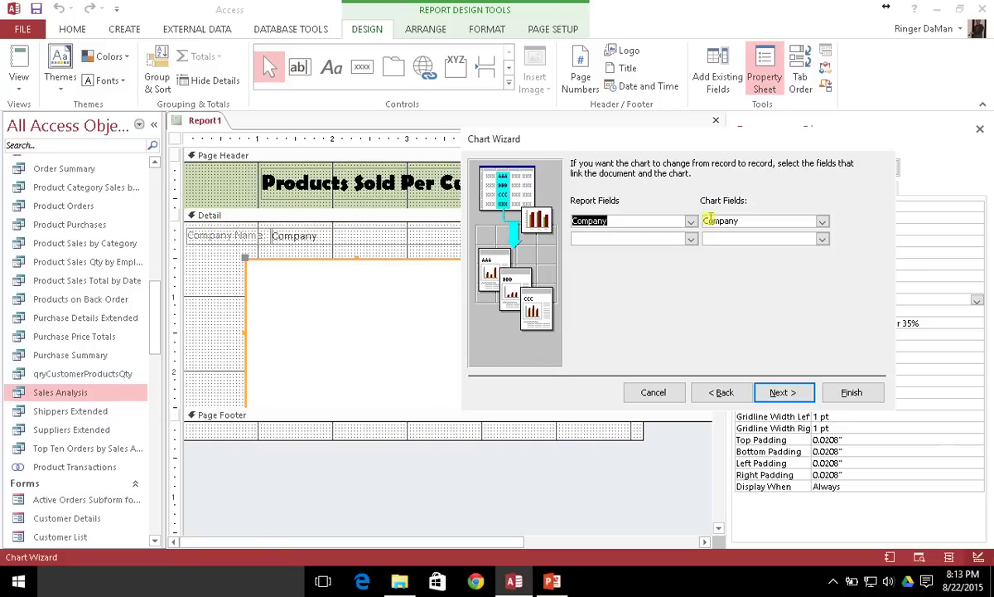
drag(711, 152, 559, 168)
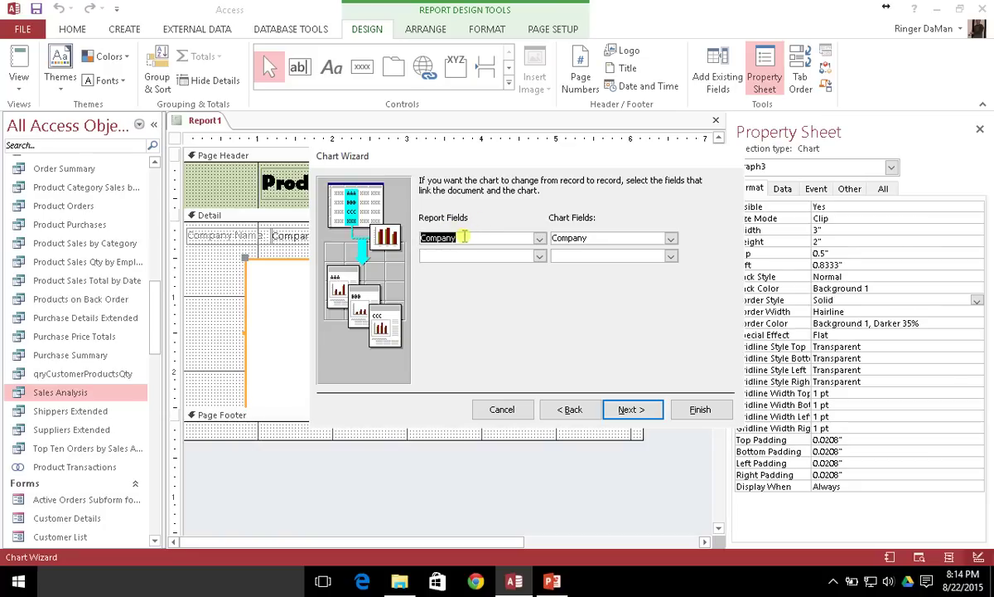
click(630, 240)
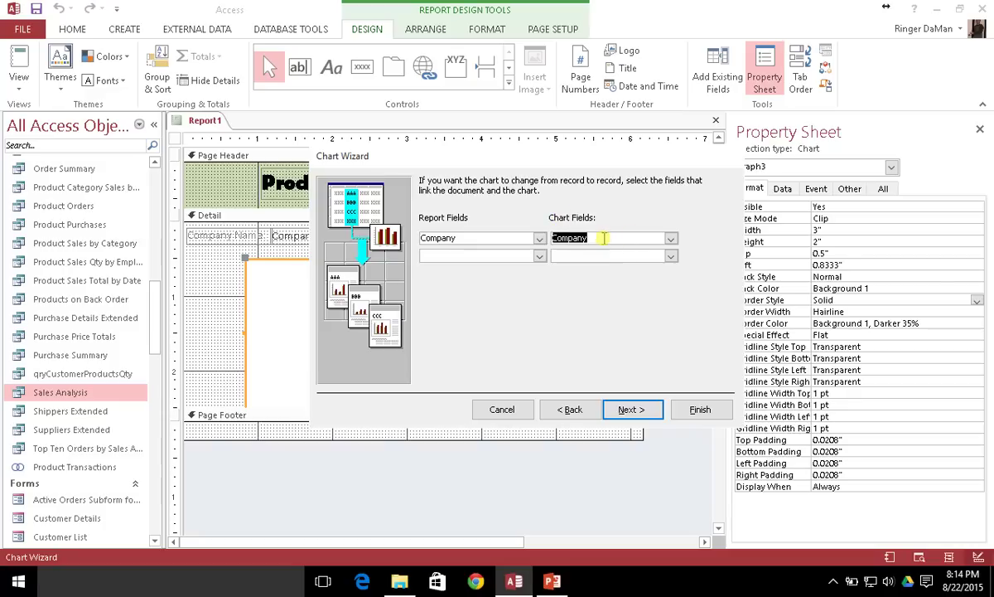
click(421, 238)
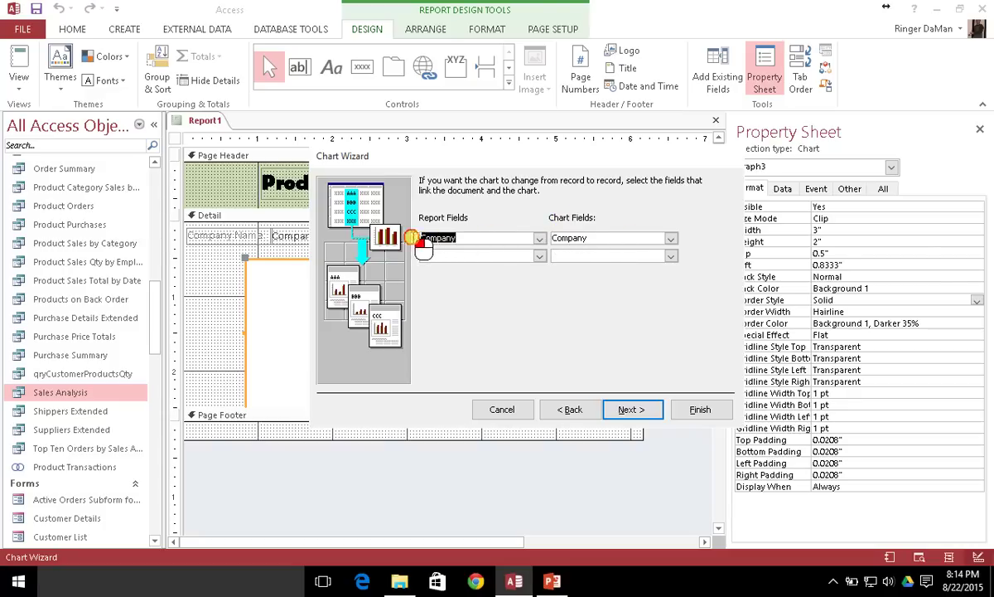
click(554, 237)
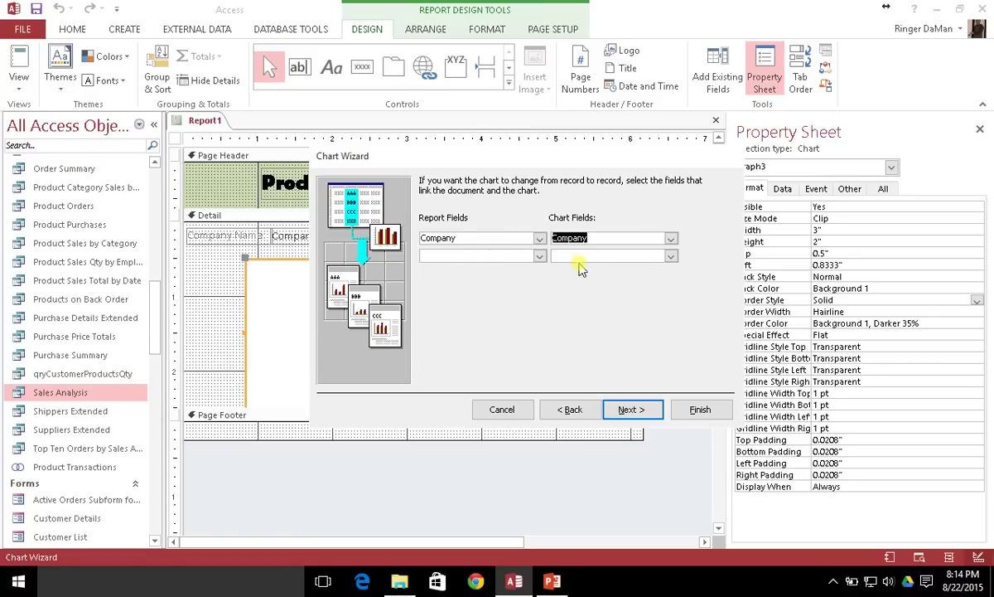
click(630, 410)
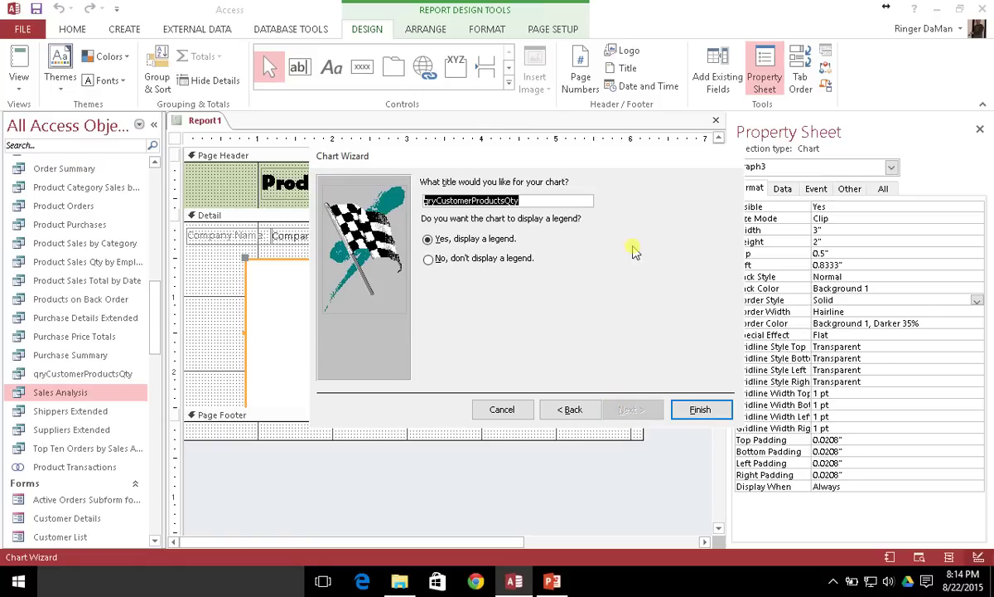
- Title the chart "Products Sold" and complete the Chart Wizard with the legend displayed
drag(570, 162, 773, 152)
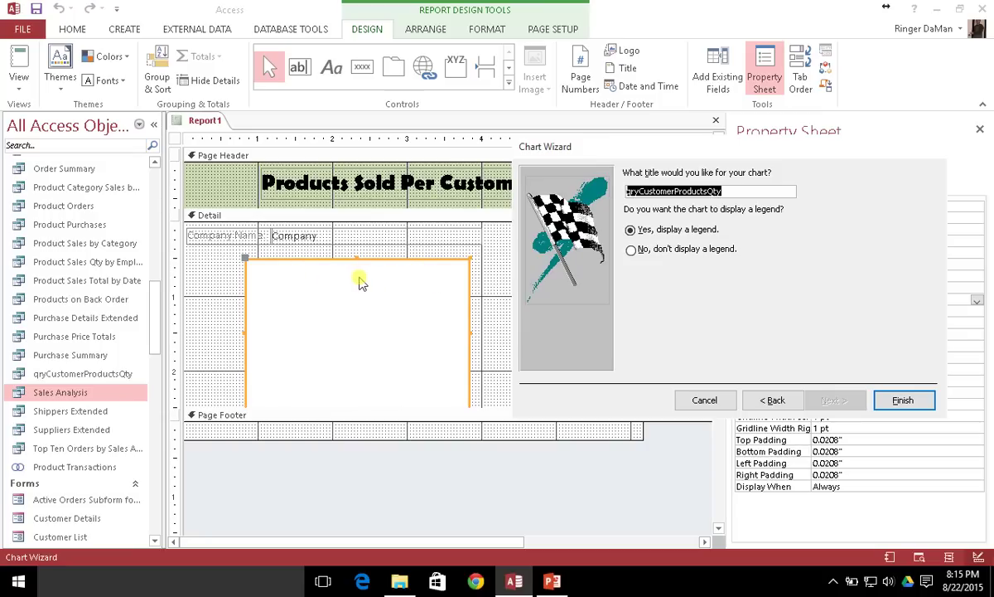
click(721, 191)
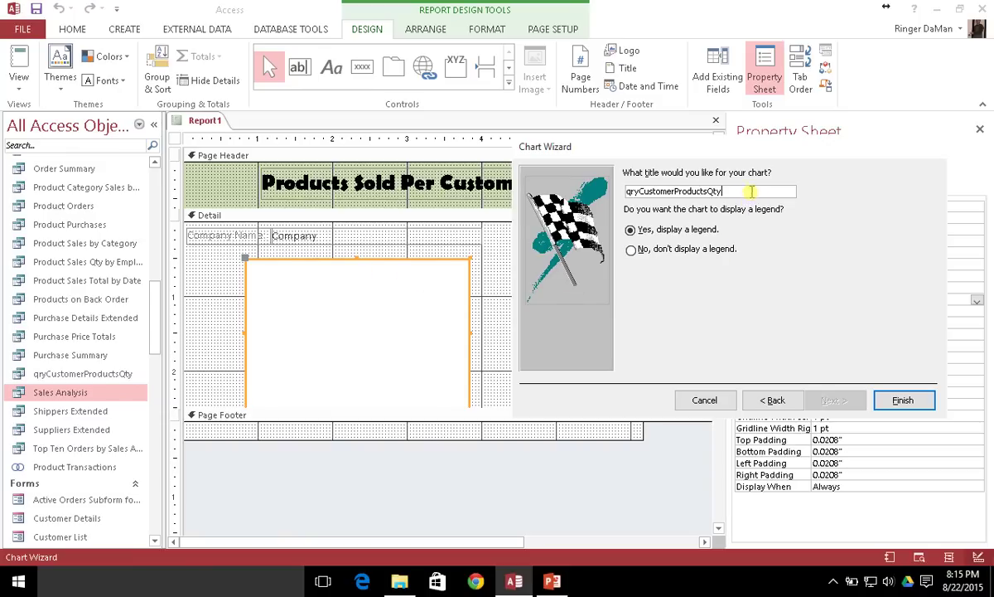
drag(726, 194, 624, 192)
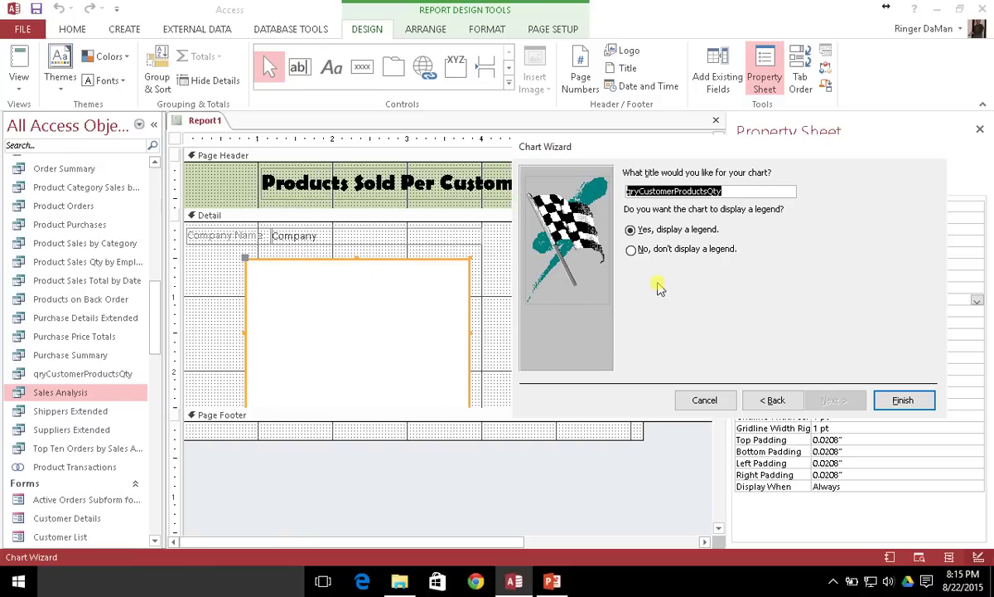
text(Products Sold)
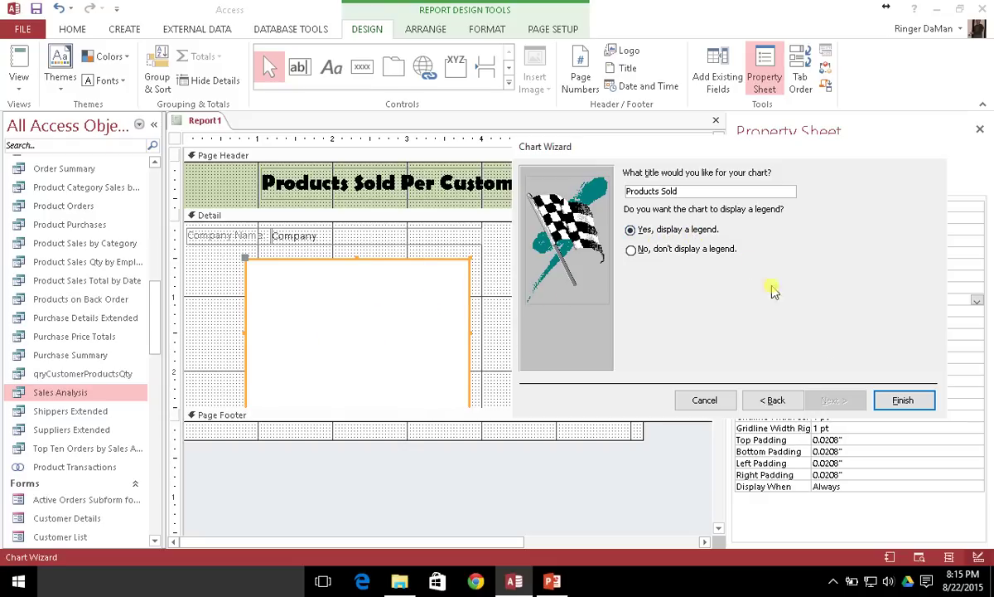
click(902, 401)
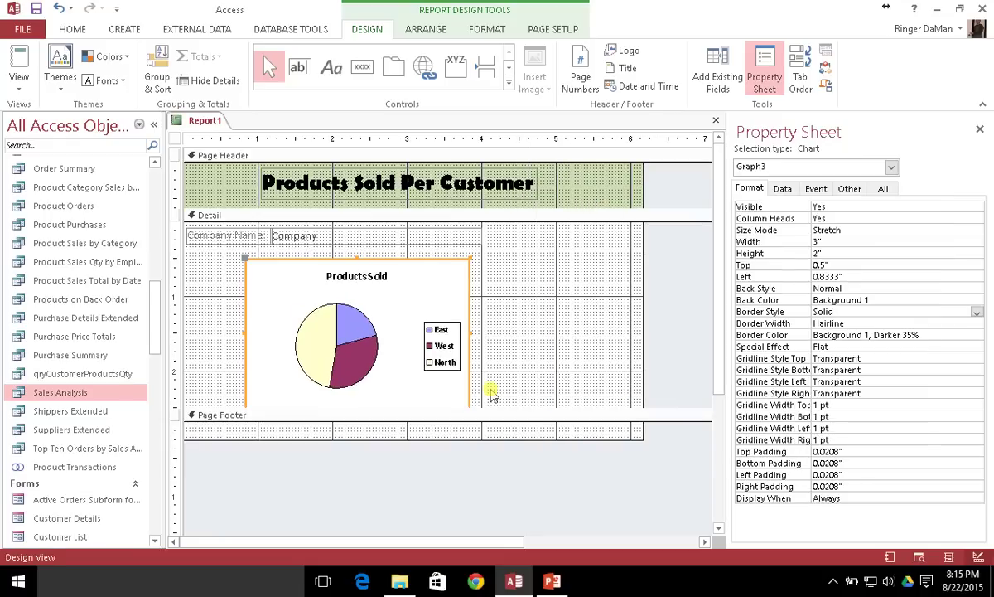
- Extend the Detail section downward, then reposition the chart near its upper-left corner and enlarge it to about 5.2" wide by 2.6" high
drag(502, 412, 502, 464)
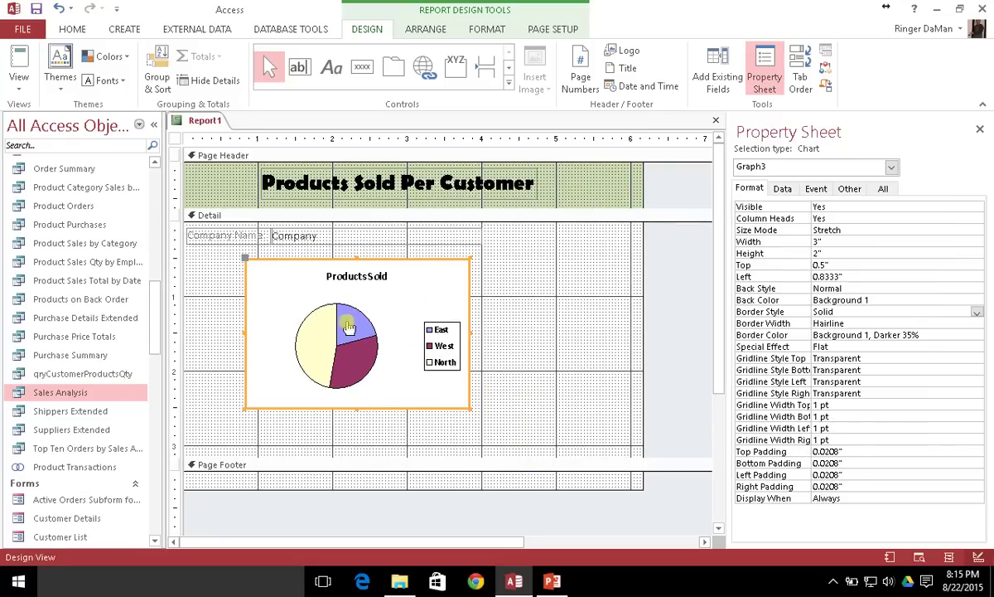
drag(348, 327, 329, 312)
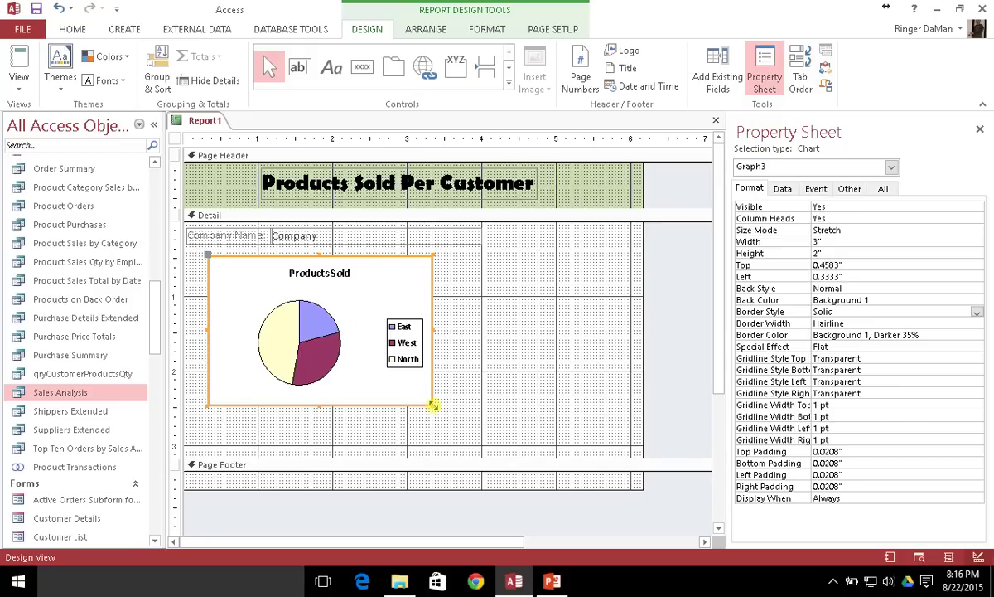
drag(432, 404, 603, 447)
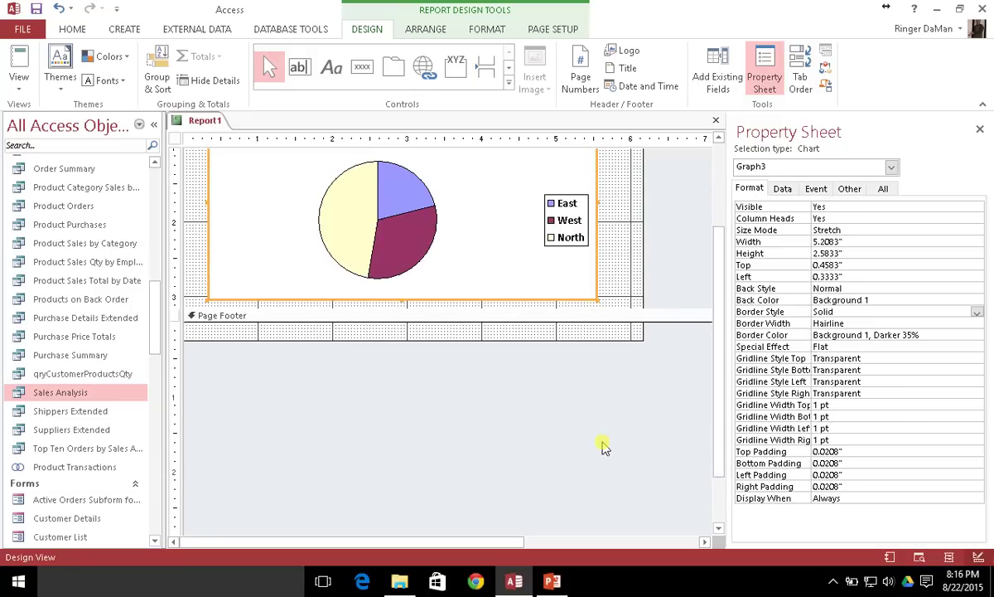
scroll(584, 314, up, 3)
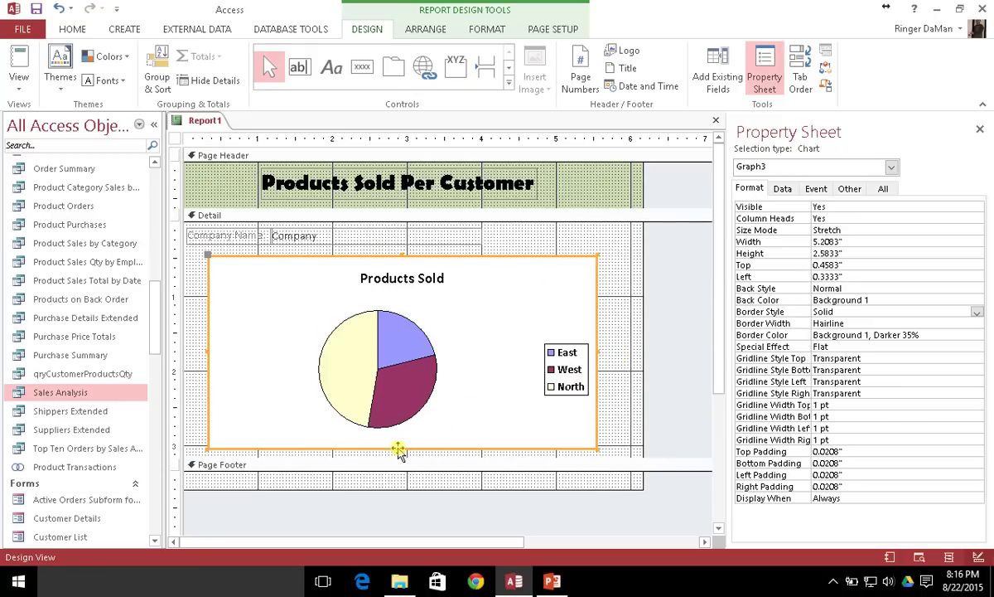
drag(401, 448, 402, 452)
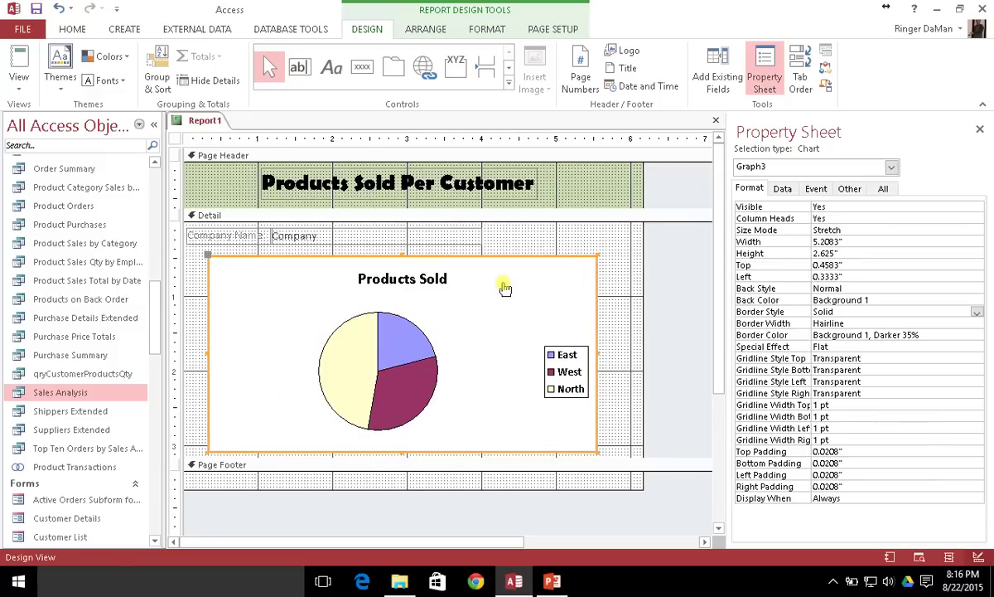
- Open the report in Print Preview and examine each company's pie chart and product legend on the first page
click(18, 82)
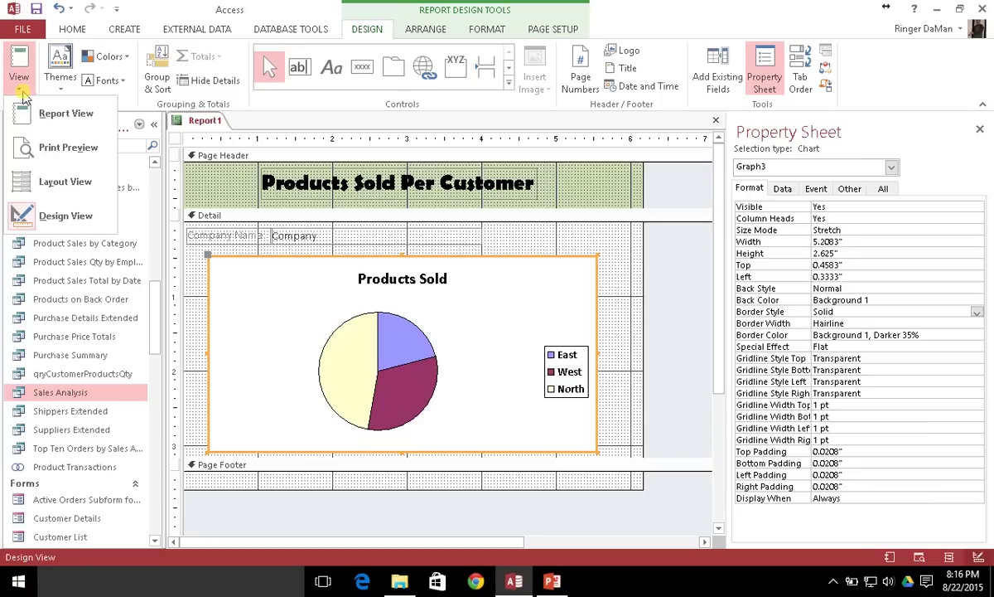
click(69, 154)
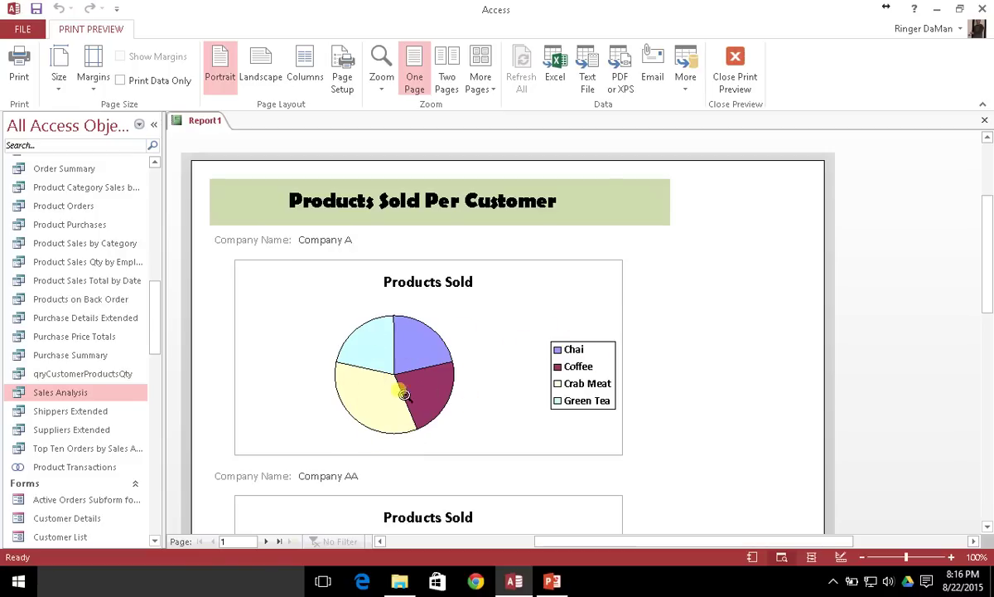
scroll(464, 377, down, 3)
scroll(465, 376, down, 4)
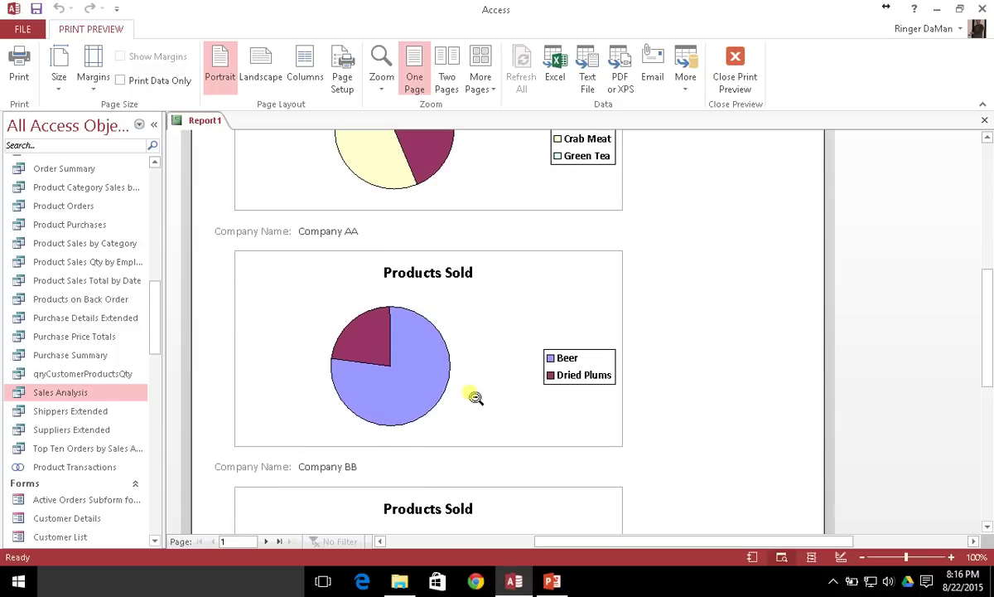
scroll(412, 381, down, 2)
scroll(413, 381, down, 3)
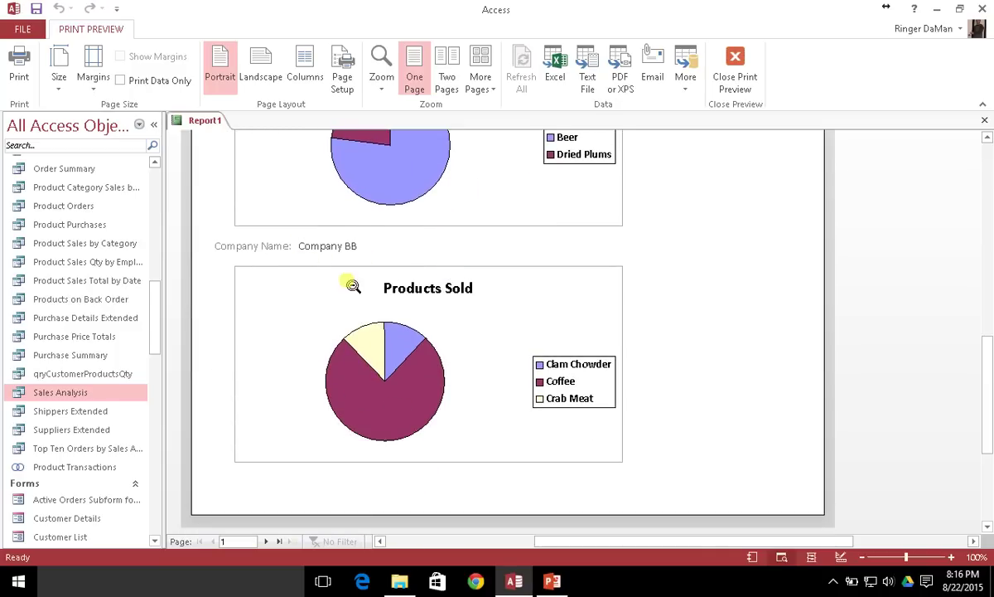
scroll(448, 389, down, 3)
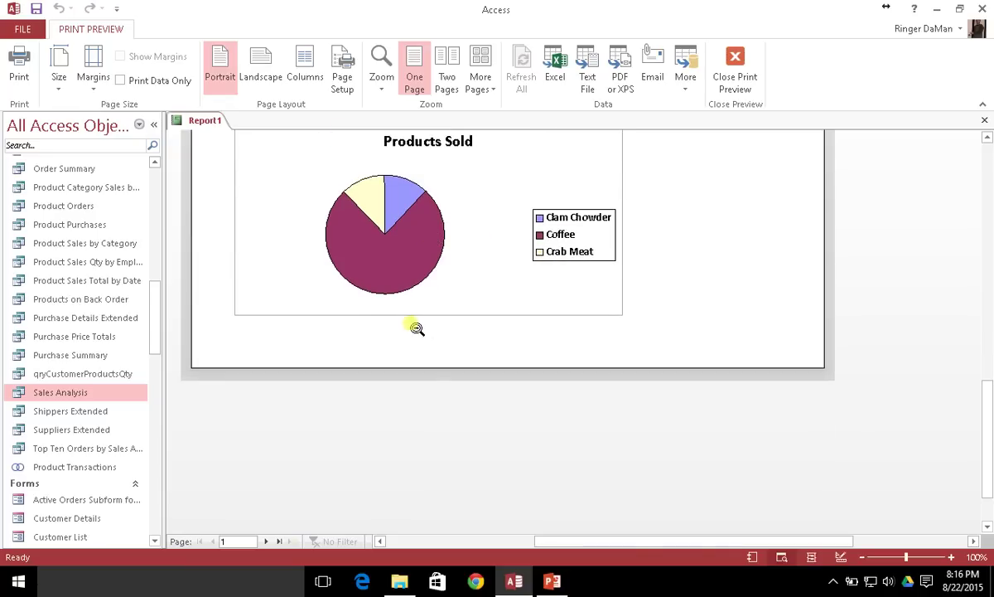
scroll(390, 381, up, 10)
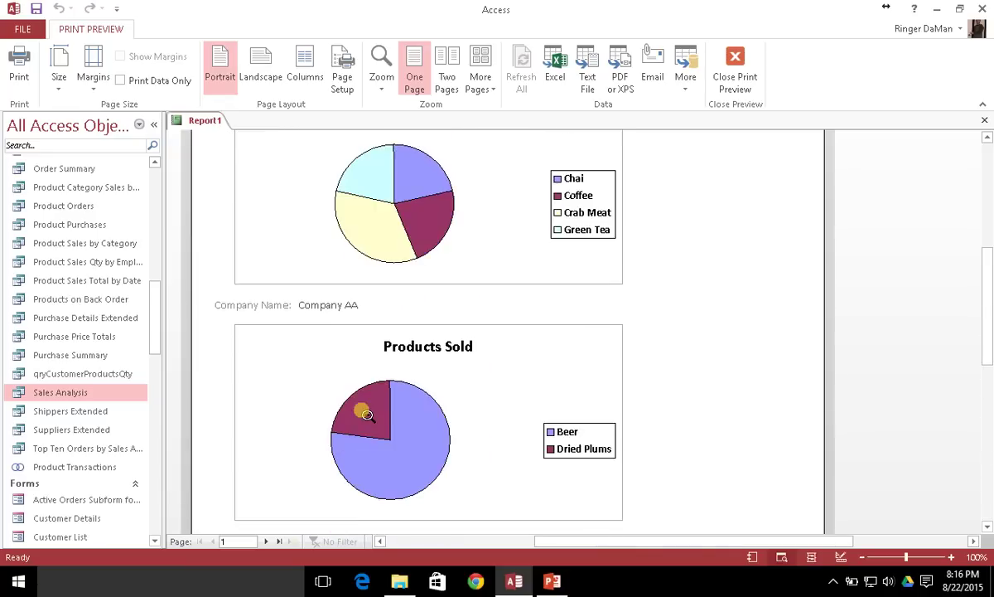
- Review the company pie charts on page 2 of the preview and advance to page 4
click(265, 541)
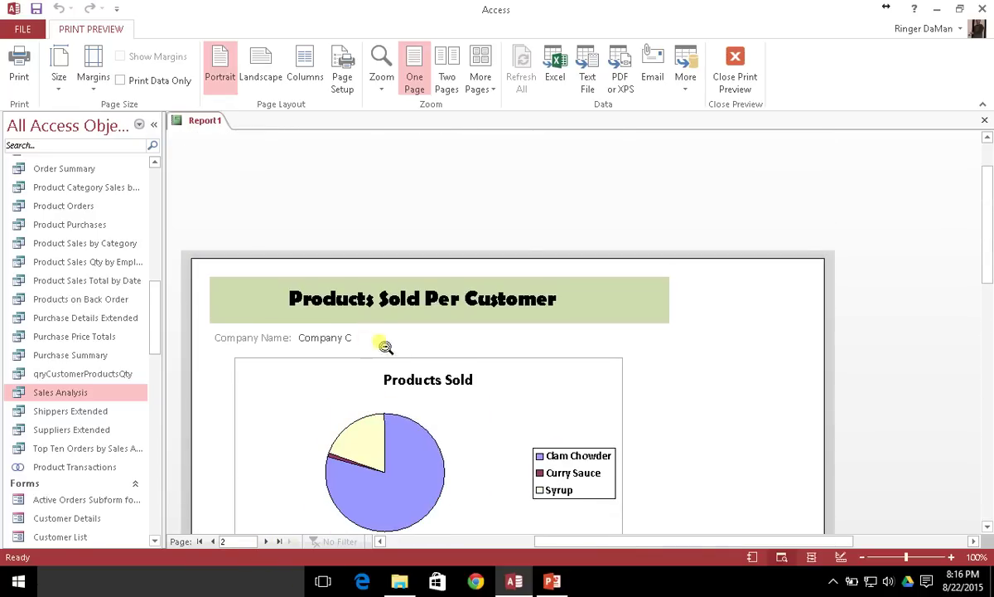
scroll(382, 347, down, 10)
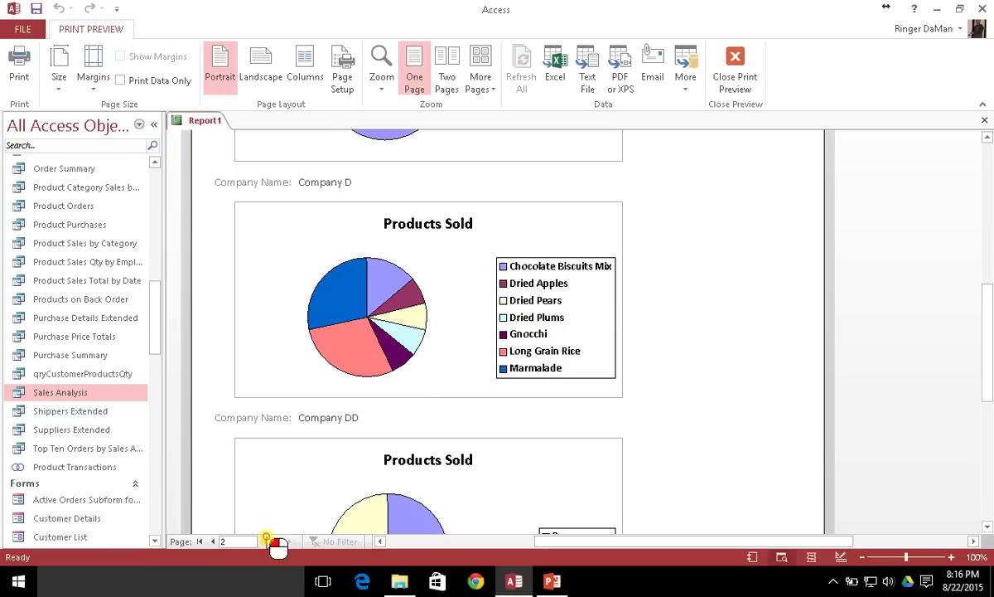
click(267, 541)
click(267, 541)
scroll(493, 373, up, 5)
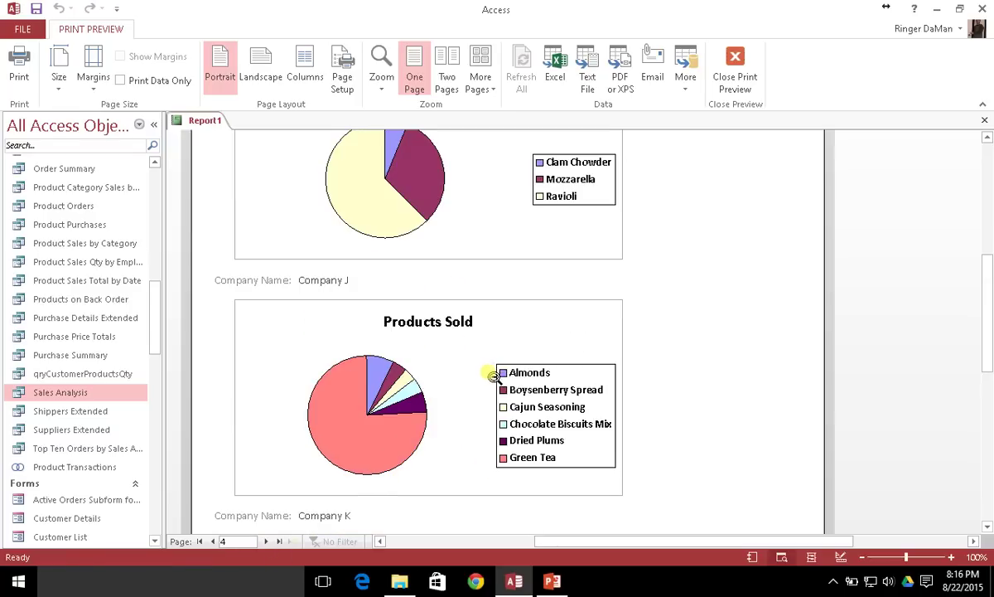
- Examine the page 4 charts for Company I, Company J and Company K, comparing their slices and product legends
scroll(486, 377, down, 4)
scroll(476, 383, down, 3)
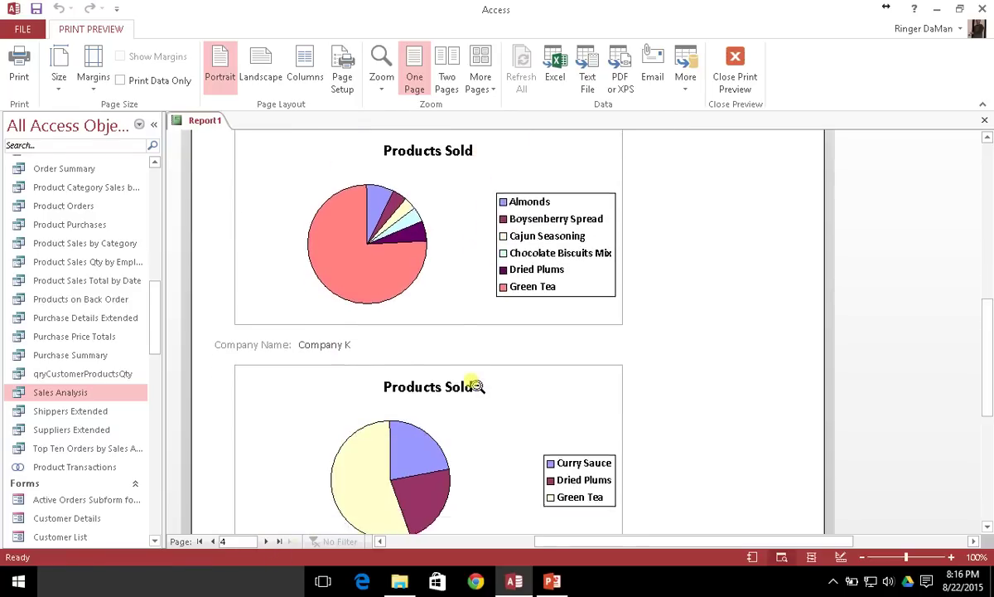
scroll(466, 388, up, 7)
scroll(447, 391, up, 3)
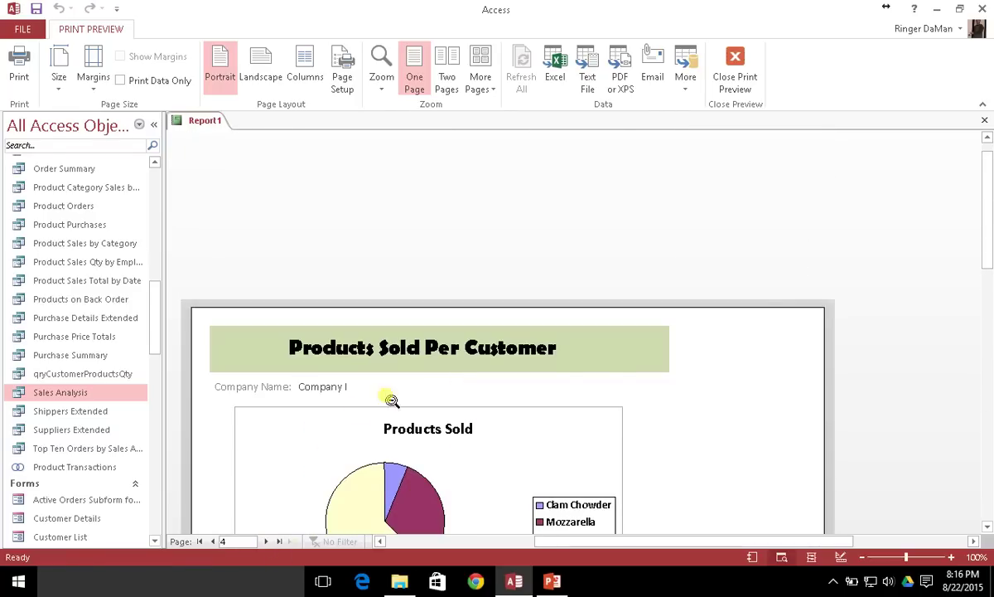
scroll(356, 390, down, 2)
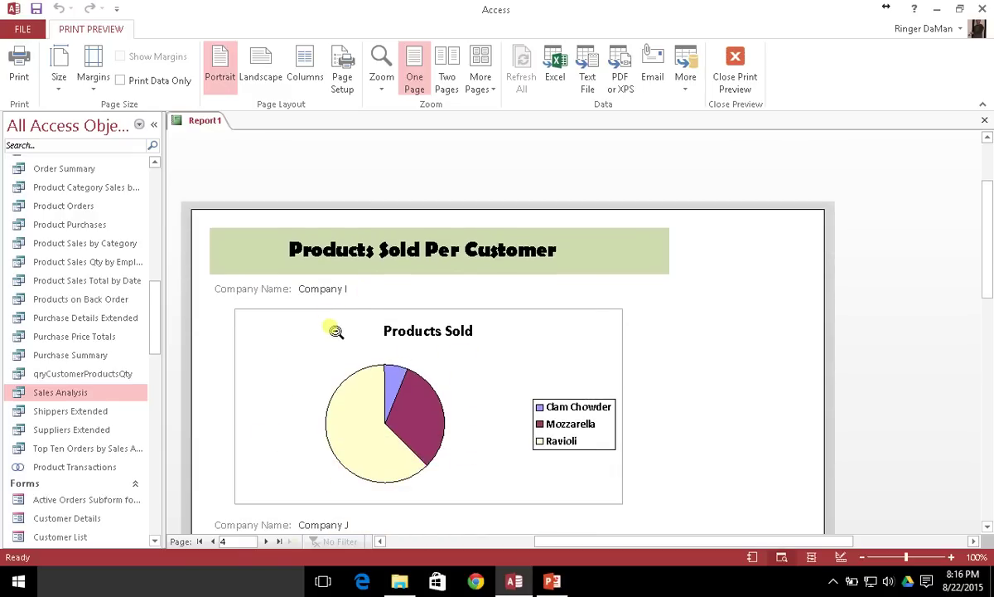
scroll(464, 336, down, 2)
scroll(675, 338, down, 8)
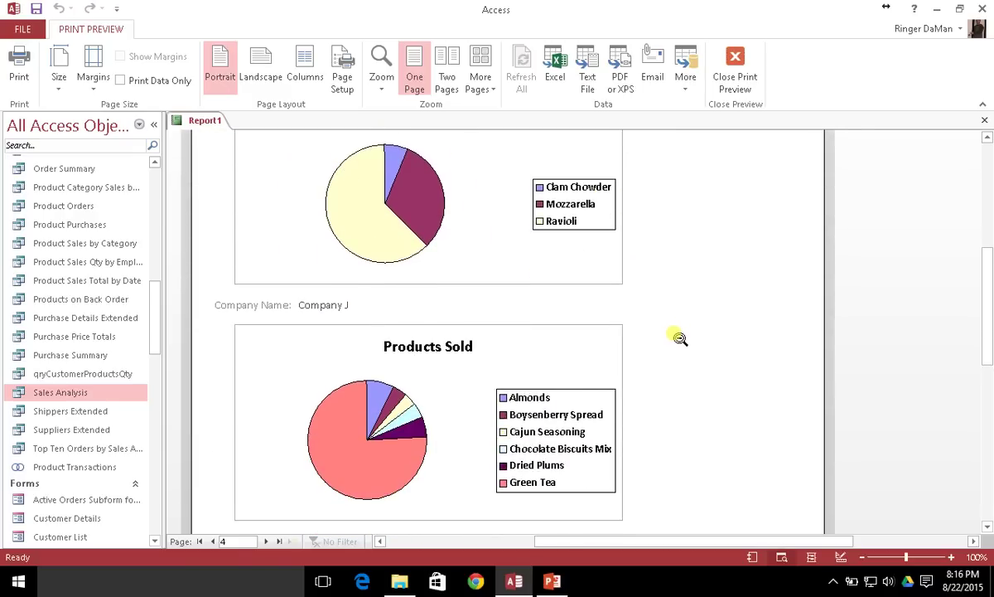
scroll(583, 341, down, 3)
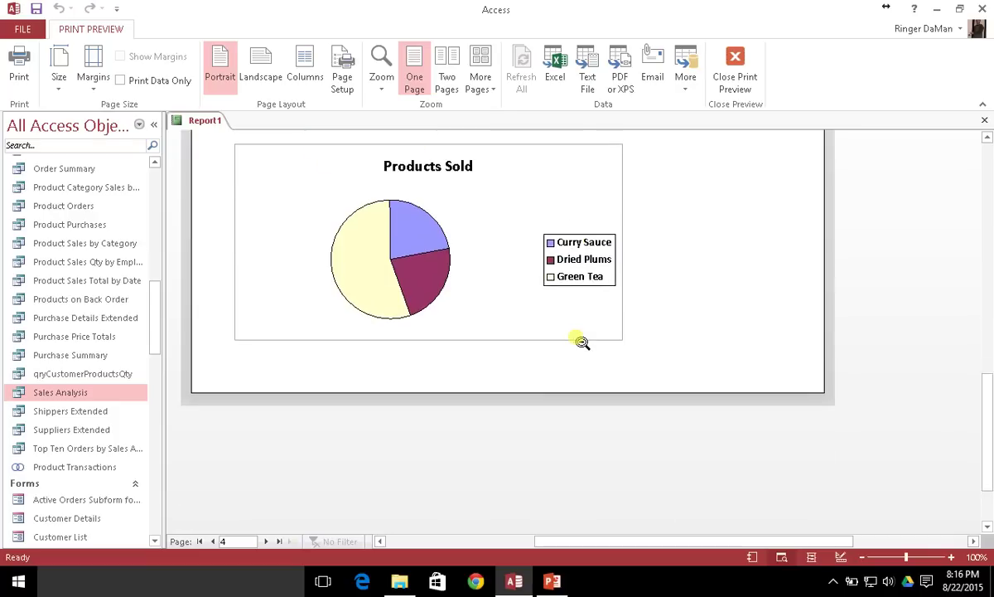
scroll(654, 336, up, 4)
scroll(698, 340, up, 1)
scroll(698, 340, up, 5)
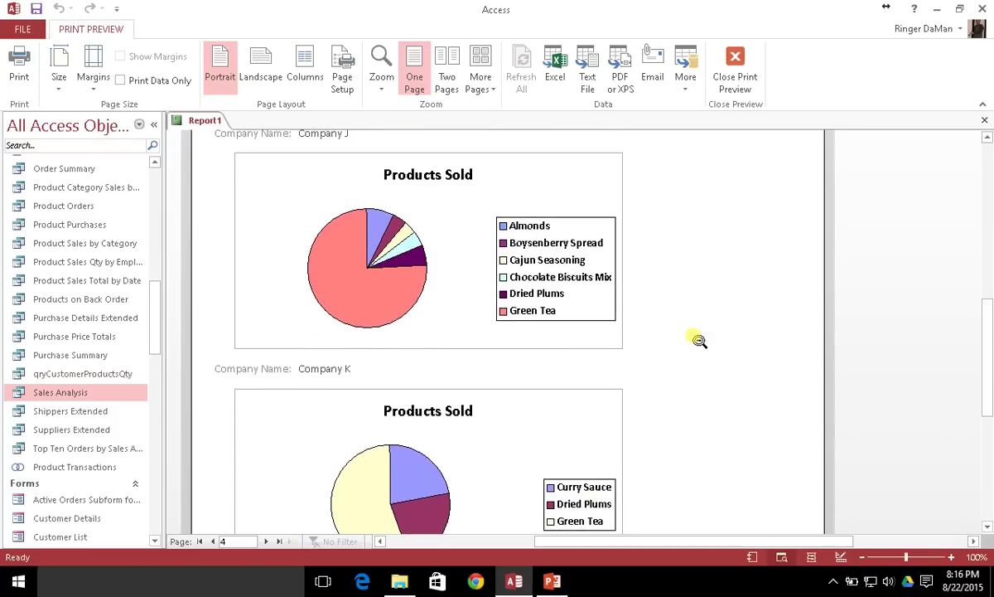
scroll(699, 340, up, 6)
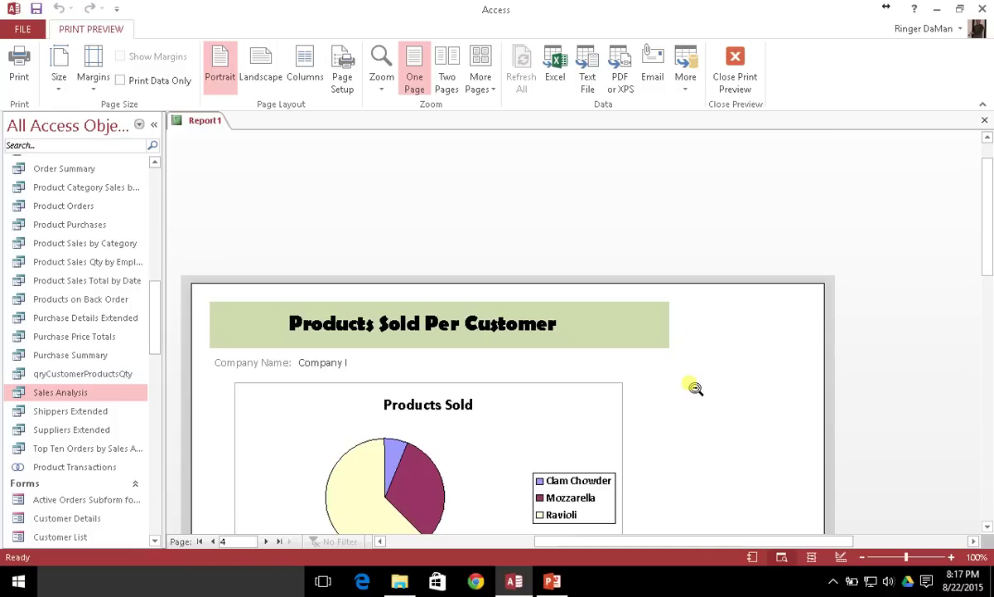
scroll(694, 385, down, 4)
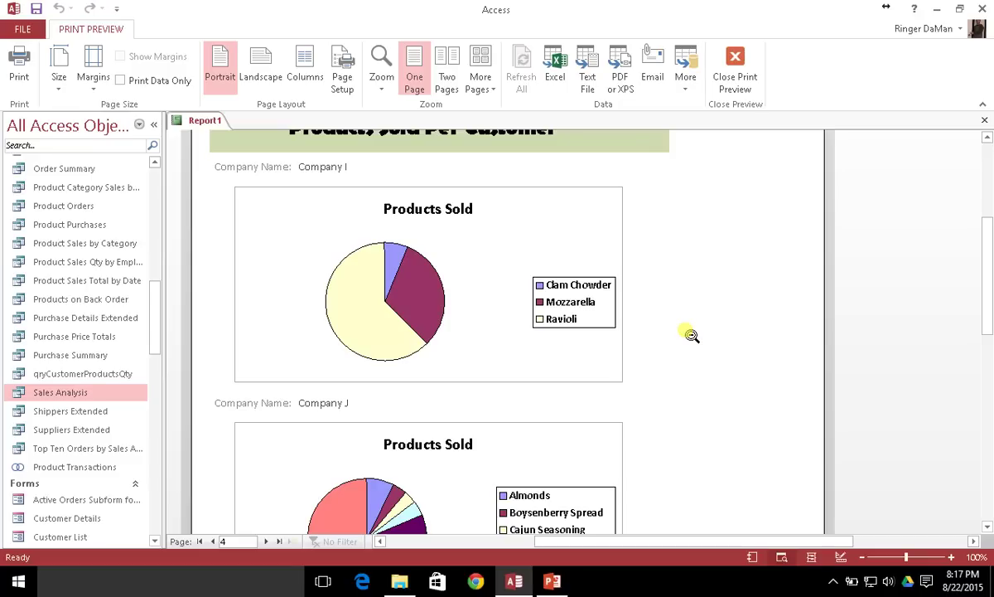
scroll(692, 335, down, 4)
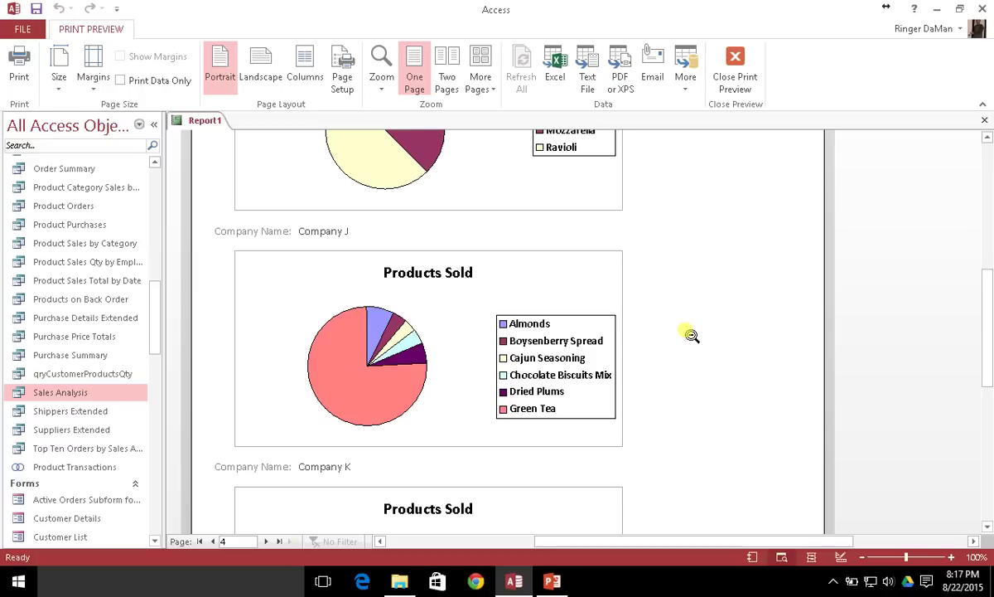
scroll(688, 335, up, 5)
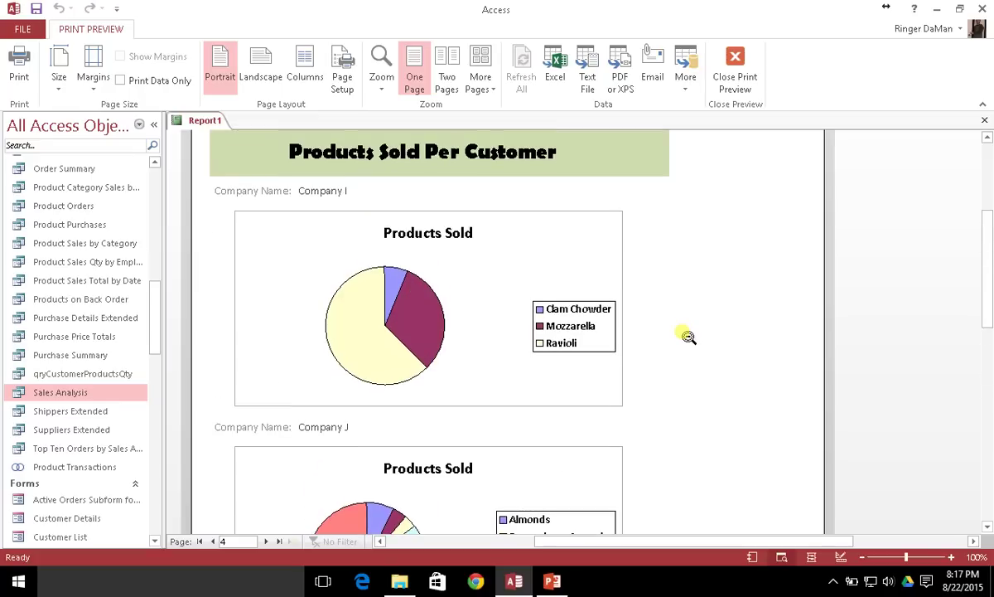